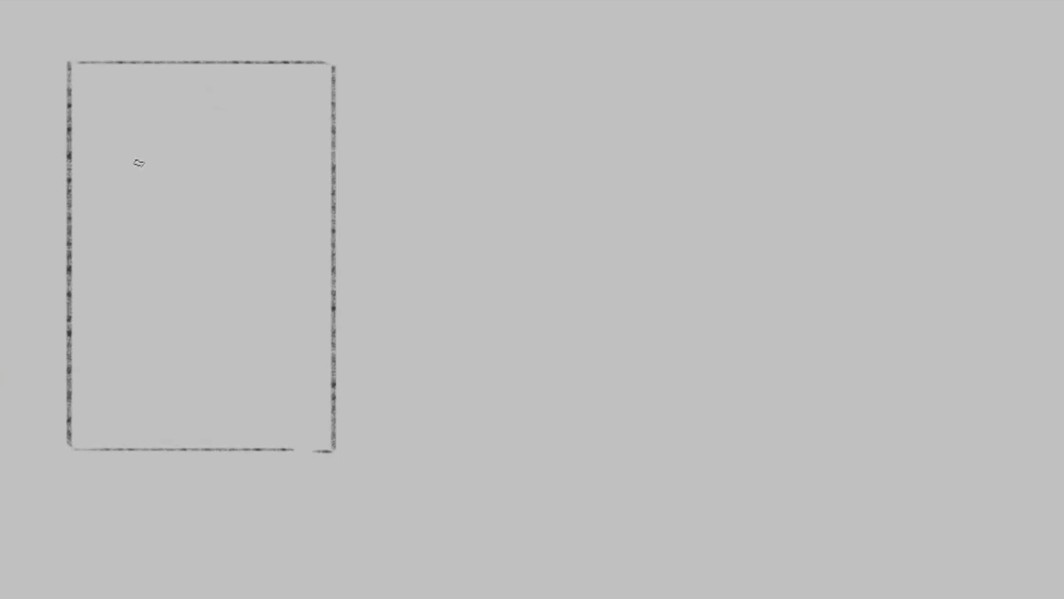
Sketch a horned creature's head in black over loose circles in the upper part of the thumbnail frame.
mouse_move(139, 163)
left_mouse_down()
mouse_move(290, 161)
mouse_move(175, 138)
mouse_move(157, 273)
mouse_move(260, 263)
mouse_move(298, 188)
left_mouse_up()
mouse_move(125, 125)
left_mouse_down()
mouse_move(116, 233)
mouse_move(185, 88)
left_mouse_up()
mouse_move(192, 173)
left_mouse_down()
mouse_move(170, 211)
mouse_move(113, 123)
mouse_move(204, 175)
mouse_move(194, 120)
mouse_move(242, 293)
mouse_move(208, 233)
mouse_move(223, 304)
mouse_move(226, 143)
mouse_move(250, 203)
mouse_move(222, 316)
left_mouse_up()
mouse_move(251, 133)
left_mouse_down()
mouse_move(260, 223)
mouse_move(238, 120)
mouse_move(326, 184)
left_mouse_up()
Draw vertical tree-trunk lines from below the creature's head to the frame's base, and refine its ear and horn tip.
left_click_drag(160, 290, 159, 454)
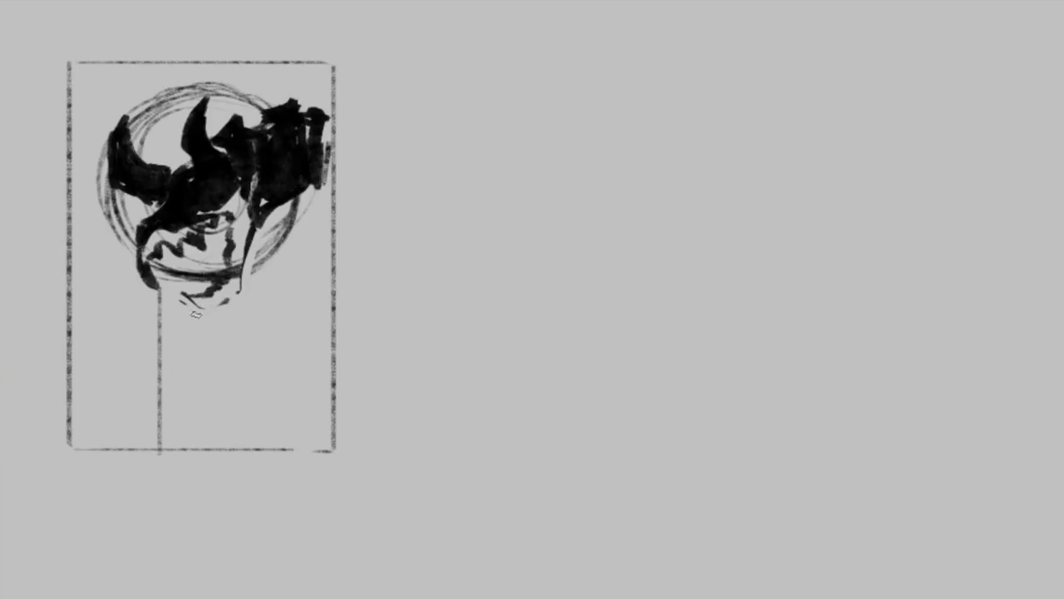
left_click_drag(194, 299, 194, 449)
left_click_drag(206, 298, 206, 449)
left_click_drag(262, 224, 263, 460)
left_click_drag(250, 259, 323, 238)
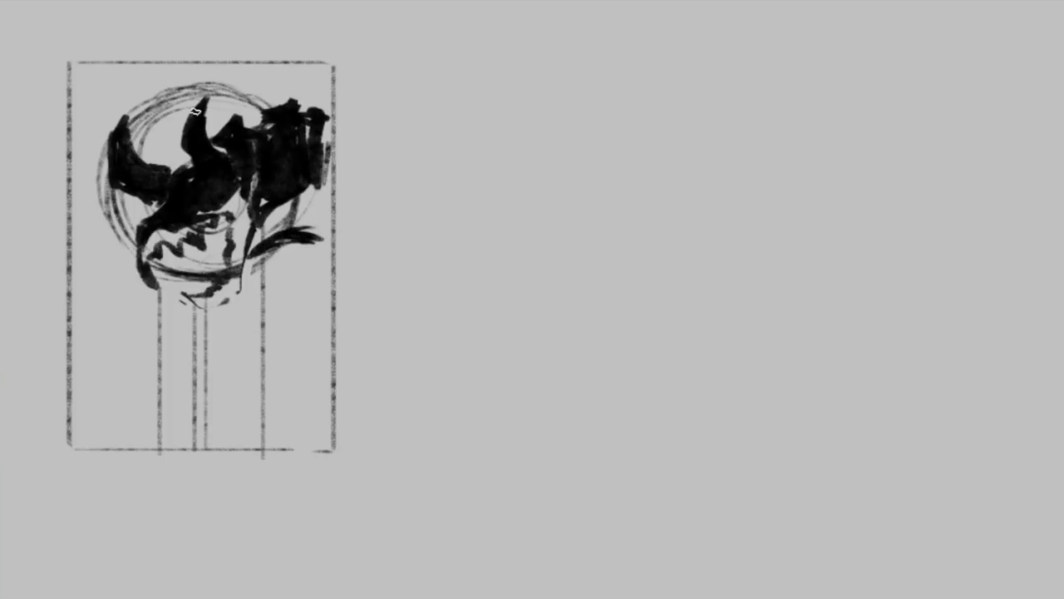
left_click_drag(194, 111, 209, 81)
left_click_drag(151, 287, 151, 449)
Duplicate the thumbnail and place the copy beside the original as a second frame.
left_click(280, 0)
left_click(316, 1)
left_click_drag(261, 244, 601, 244)
Select the creature's head in the second thumbnail, scale it down and clear the selection.
left_click_drag(444, 88, 669, 319)
left_click_drag(649, 268, 644, 262)
left_click(168, 1)
mouse_move(273, 380)
left_click(473, 418)
left_click_drag(664, 315, 667, 267)
left_click(168, 1)
left_click(497, 437)
key("Return")
key("super+d")
Hand-letter the white title "WE LURK IN THE WOODS" across the top of the second thumbnail.
left_click_drag(447, 89, 474, 90)
mouse_move(481, 94)
left_mouse_down()
mouse_move(506, 80)
mouse_move(498, 113)
mouse_move(539, 109)
left_mouse_up()
key("super+z")
left_click_drag(622, 90, 628, 108)
left_click_drag(524, 121, 578, 126)
mouse_move(477, 142)
left_mouse_down()
mouse_move(566, 122)
mouse_move(622, 143)
left_mouse_up()
Add a trunk line below the creature and refine its jaw, ear and the dark shapes in the second thumbnail's upper corner.
left_click_drag(522, 276, 522, 458)
left_click_drag(530, 237, 549, 266)
left_click_drag(532, 271, 643, 196)
mouse_move(598, 79)
left_mouse_down()
mouse_move(655, 89)
mouse_move(649, 117)
left_mouse_up()
left_click_drag(533, 309, 537, 310)
mouse_move(536, 364)
left_mouse_down()
mouse_move(478, 382)
mouse_move(804, 383)
mouse_move(519, 378)
left_mouse_up()
key("super+z")
Outline a human figure's head, shoulders and arms below the creature in the third thumbnail.
left_click_drag(907, 374, 901, 373)
mouse_move(840, 306)
left_mouse_down()
mouse_move(863, 336)
mouse_move(828, 305)
left_mouse_up()
left_click_drag(804, 359, 883, 358)
left_click_drag(797, 376, 824, 449)
left_click_drag(887, 362, 868, 438)
left_click_drag(786, 370, 811, 445)
left_click_drag(890, 362, 894, 449)
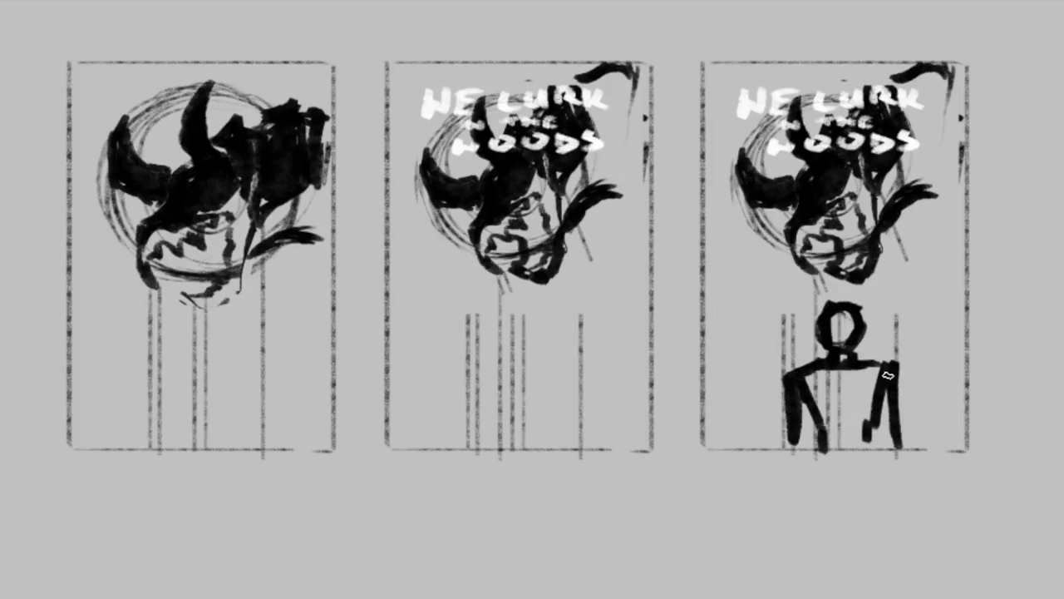
Fill the human figure in the third thumbnail to make a solid black silhouette.
left_click_drag(861, 353, 890, 375)
mouse_move(832, 314)
left_mouse_down()
mouse_move(824, 387)
mouse_move(869, 416)
left_mouse_up()
left_click_drag(815, 378, 878, 448)
left_click_drag(840, 399, 869, 451)
left_click_drag(790, 401, 807, 451)
left_click_drag(892, 413, 903, 449)
left_click_drag(833, 309, 863, 318)
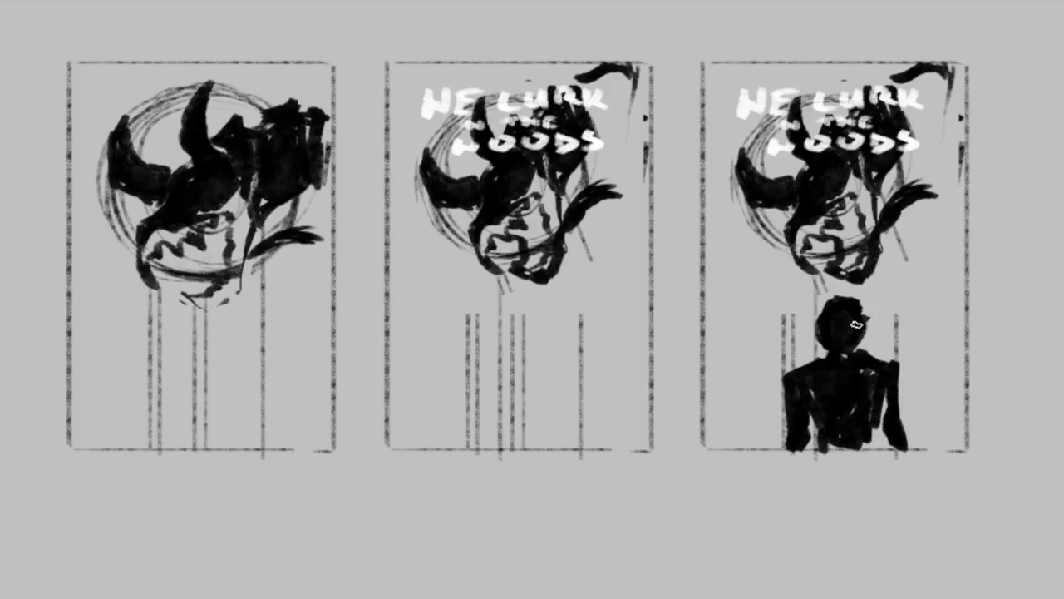
Choose a brush and paint a dark gray background across the third thumbnail out to its edges.
left_click(39, 1)
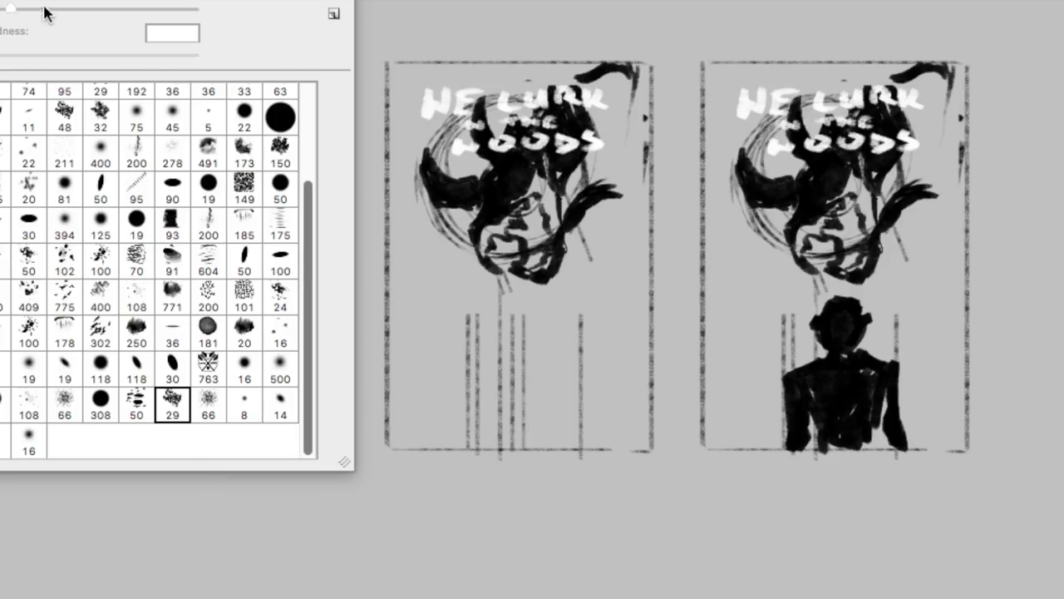
left_click(38, 7)
mouse_move(716, 79)
left_mouse_down()
mouse_move(948, 76)
mouse_move(712, 441)
mouse_move(903, 318)
mouse_move(960, 445)
left_mouse_up()
left_click_drag(979, 141, 974, 453)
left_click_drag(704, 255, 706, 86)
left_click_drag(705, 68, 970, 69)
Paint a magenta shape behind the creature and figure, with blue and pale vertical streaks between them.
mouse_move(883, 401)
left_mouse_down()
mouse_move(874, 427)
mouse_move(760, 195)
mouse_move(743, 194)
mouse_move(852, 79)
mouse_move(879, 309)
left_mouse_up()
mouse_move(805, 232)
left_mouse_down()
mouse_move(862, 223)
mouse_move(842, 243)
mouse_move(877, 361)
left_mouse_up()
mouse_move(830, 256)
left_mouse_down()
mouse_move(831, 296)
mouse_move(800, 360)
left_mouse_up()
left_click_drag(813, 240, 813, 363)
left_click_drag(884, 236, 884, 404)
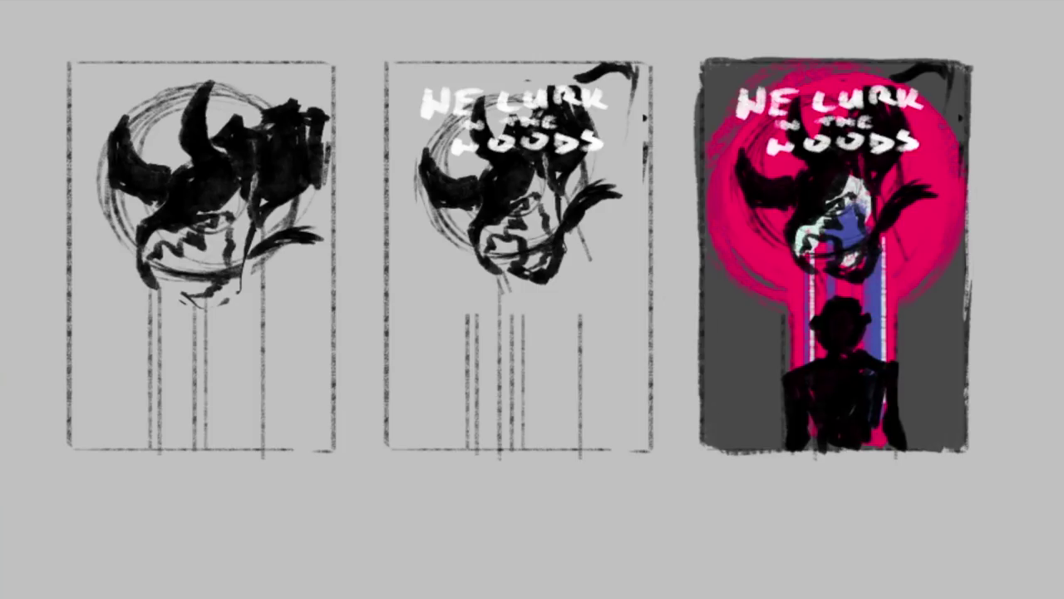
Paint over the third thumbnail's background from its lower corner and borders across the whole frame.
left_click_drag(718, 265, 720, 442)
mouse_move(721, 442)
left_mouse_down()
mouse_move(953, 443)
mouse_move(953, 79)
left_mouse_up()
mouse_move(953, 75)
left_mouse_down()
mouse_move(698, 75)
mouse_move(717, 276)
left_mouse_up()
right_click(597, 75)
left_click_drag(714, 68, 715, 431)
mouse_move(715, 69)
left_mouse_down()
mouse_move(963, 100)
mouse_move(963, 455)
left_mouse_up()
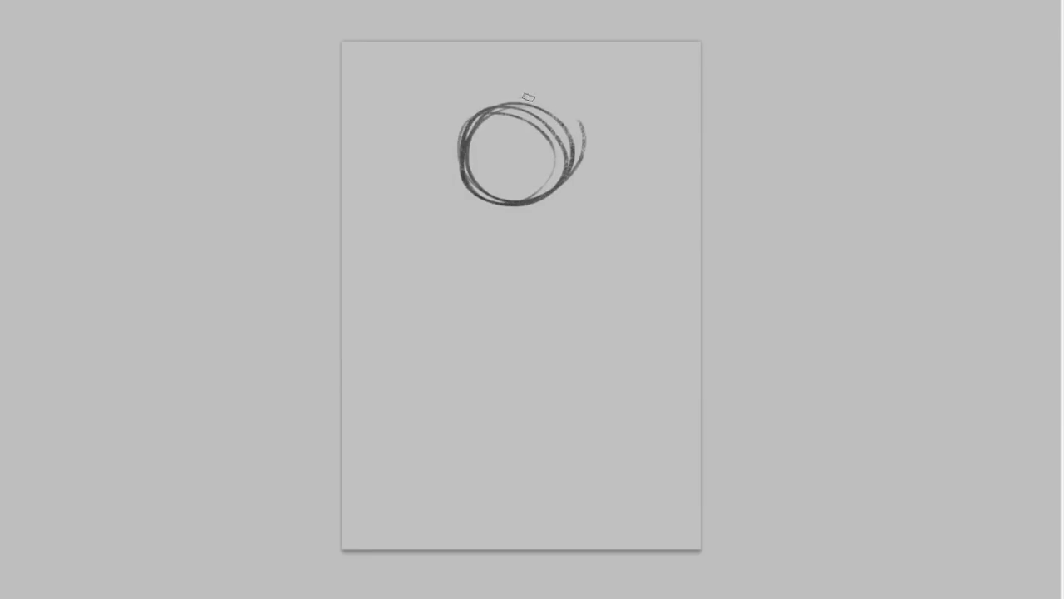
Sketch the creature's black head on the upper page and rough in a figure seen from behind below it.
mouse_move(491, 106)
left_mouse_down()
mouse_move(429, 226)
mouse_move(524, 191)
mouse_move(426, 199)
mouse_move(544, 109)
mouse_move(445, 207)
mouse_move(477, 158)
mouse_move(599, 166)
mouse_move(551, 281)
mouse_move(554, 266)
left_mouse_up()
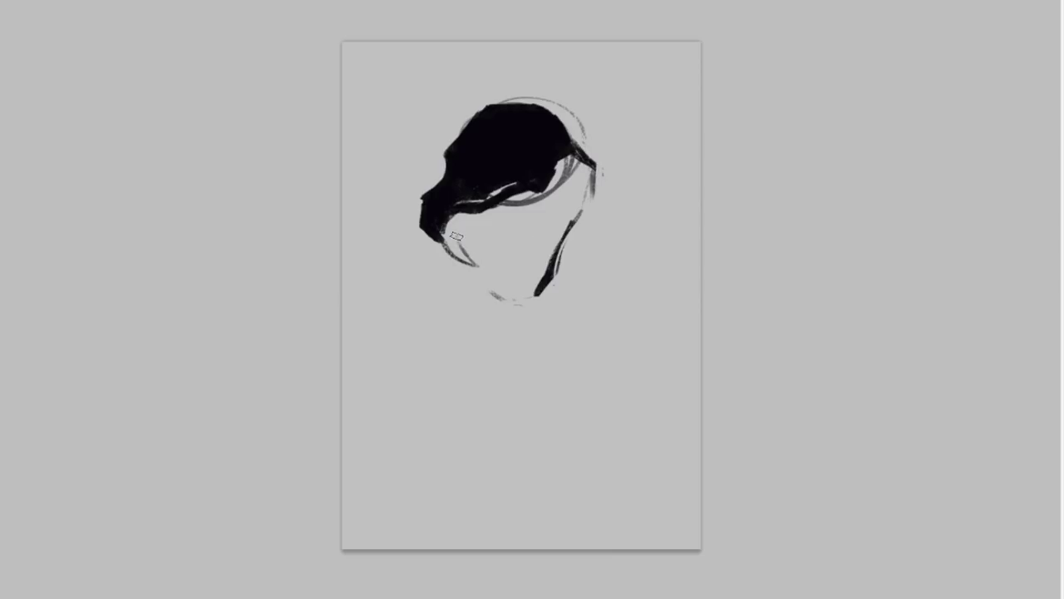
mouse_move(486, 346)
left_mouse_down()
mouse_move(491, 441)
mouse_move(565, 445)
mouse_move(467, 371)
mouse_move(453, 456)
mouse_move(594, 453)
mouse_move(418, 502)
mouse_move(462, 548)
left_mouse_up()
left_click_drag(595, 459, 633, 478)
left_click_drag(633, 478, 596, 549)
left_click_drag(526, 509, 526, 548)
Select the lower figure sketch, scale and reposition it, and clear the selection.
left_click_drag(402, 285, 668, 550)
left_click(125, 3)
left_click(183, 308)
left_click_drag(666, 286, 645, 306)
left_click_drag(589, 369, 598, 352)
key("Return")
key("ctrl+d")
Draw the figure's torso sides, back seam and left arm down to the page's lower edge.
left_click_drag(464, 500, 486, 549)
left_click_drag(591, 488, 574, 549)
left_click_drag(456, 493, 480, 546)
left_click_drag(489, 517, 530, 476)
left_click_drag(547, 473, 531, 530)
left_click_drag(432, 441, 415, 507)
left_click_drag(458, 504, 466, 549)
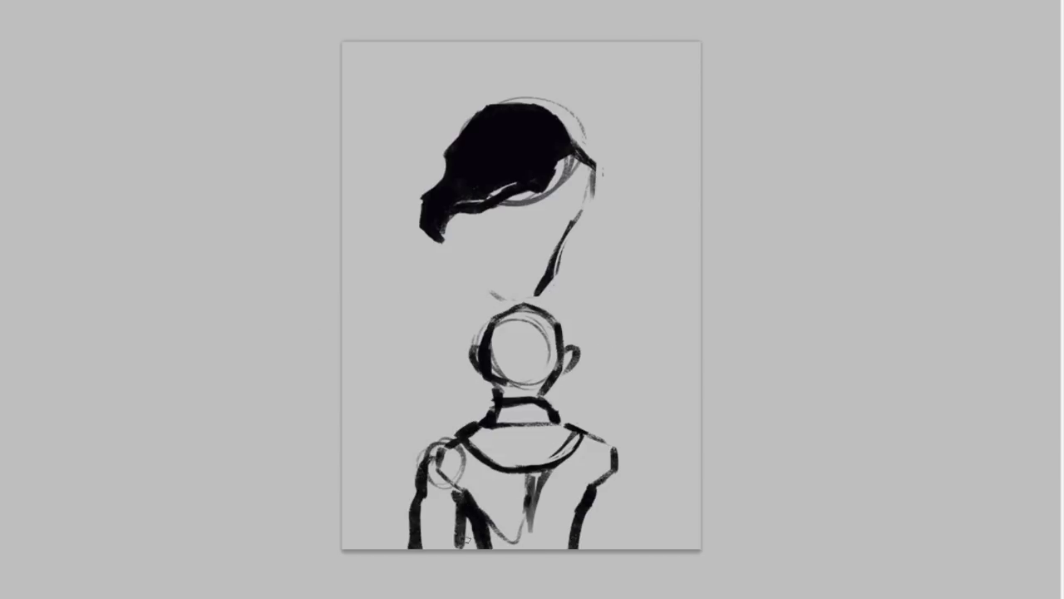
Draw the edges of the figure's right arm and outline a puffed sleeve on the left shoulder.
left_click_drag(615, 449, 620, 549)
left_click_drag(592, 515, 595, 549)
left_click_drag(449, 416, 399, 474)
left_click_drag(404, 465, 395, 520)
left_click_drag(453, 465, 428, 516)
left_click_drag(400, 528, 441, 532)
Outline the right puffed sleeve with bands on both arms, and fill the bodice with black.
mouse_move(598, 421)
left_mouse_down()
mouse_move(575, 458)
mouse_move(638, 491)
left_mouse_up()
left_click_drag(575, 457, 592, 497)
left_click_drag(592, 503, 656, 504)
left_click_drag(577, 414, 567, 452)
left_click_drag(592, 522, 641, 521)
left_click_drag(426, 528, 453, 544)
mouse_move(597, 528)
left_mouse_down()
mouse_move(615, 545)
mouse_move(576, 549)
left_mouse_up()
left_click_drag(476, 470, 532, 545)
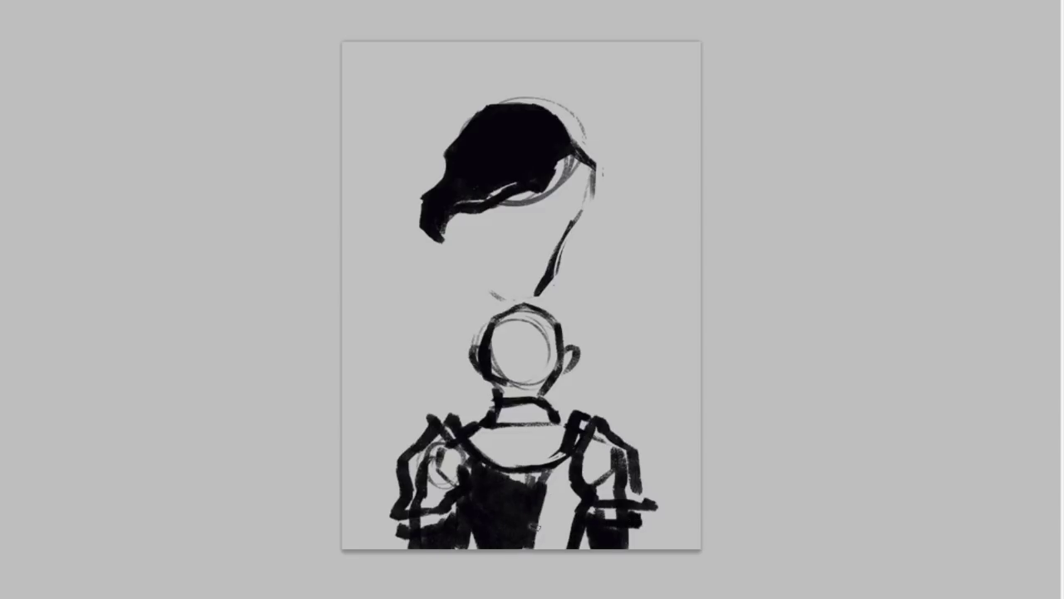
left_click_drag(572, 476, 544, 544)
Draw the figure's hair with strands gathered at the nape of the neck.
left_click_drag(516, 378, 498, 397)
left_click_drag(503, 404, 545, 401)
left_click_drag(521, 293, 483, 343)
mouse_move(521, 293)
left_mouse_down()
mouse_move(609, 355)
mouse_move(556, 399)
left_mouse_up()
left_click_drag(486, 331, 476, 376)
left_click_drag(497, 328, 522, 370)
mouse_move(553, 320)
left_mouse_down()
mouse_move(524, 370)
mouse_move(539, 381)
left_mouse_up()
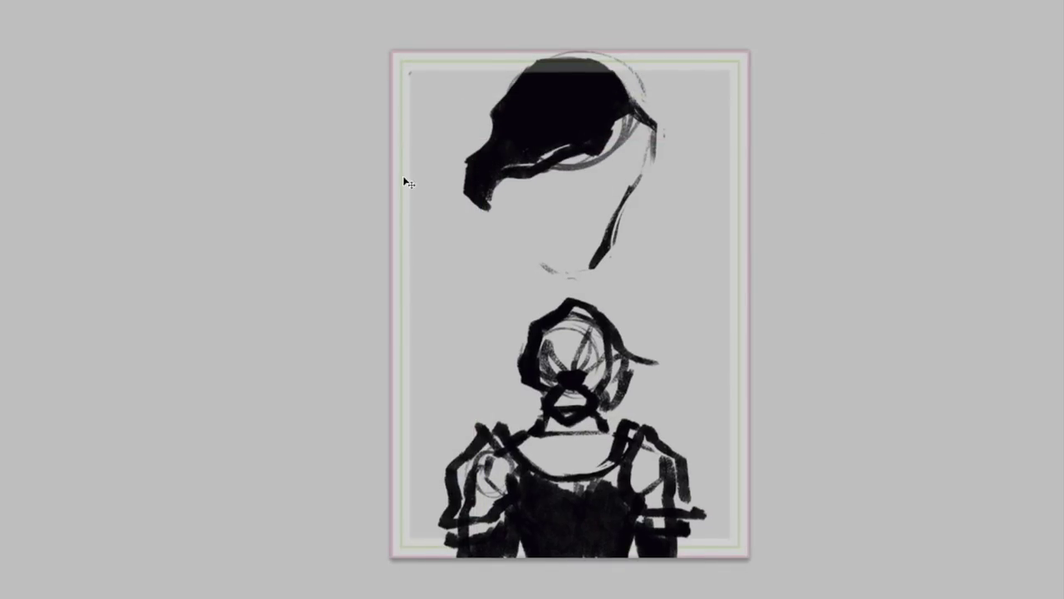
Scale the figure down slightly and move it up, closer to the creature's head.
key("ctrl+t")
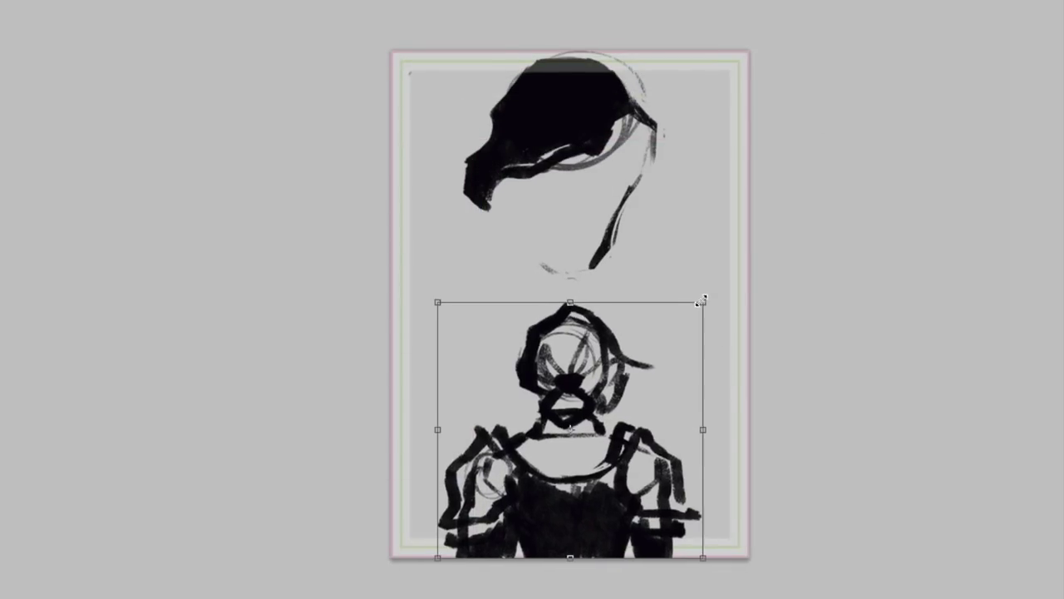
left_click_drag(706, 297, 700, 304)
left_click_drag(653, 373, 660, 345)
left_click_drag(705, 281, 702, 285)
left_click_drag(672, 320, 672, 314)
key("Return")
Extend the figure's arms to the page's lower edge and brush light fold lines onto the bodice.
key("b")
left_click_drag(529, 509, 537, 532)
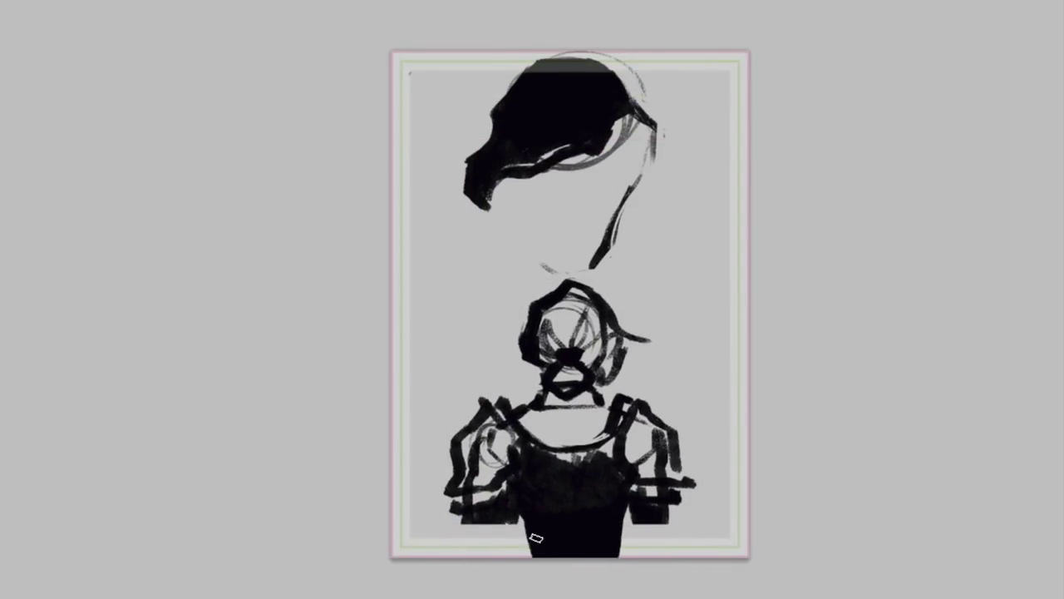
left_click_drag(472, 525, 457, 555)
left_click_drag(499, 527, 517, 555)
left_click_drag(680, 517, 638, 553)
left_click_drag(672, 538, 689, 555)
left_click_drag(571, 470, 571, 527)
left_click_drag(528, 508, 546, 531)
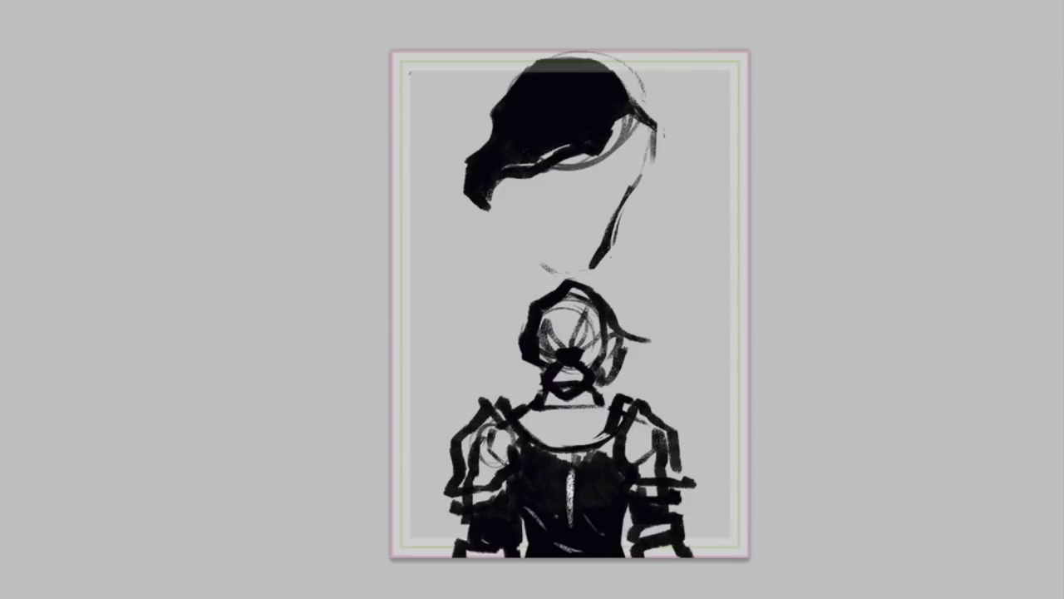
Add jagged teeth to the creature's mouth, and draw solid black horns and a curved back line around its head.
left_click_drag(491, 210, 532, 245)
mouse_move(532, 244)
left_mouse_down()
mouse_move(505, 205)
mouse_move(565, 177)
mouse_move(629, 118)
left_mouse_up()
left_click_drag(416, 55, 484, 122)
left_click_drag(459, 52, 498, 78)
mouse_move(409, 51)
left_mouse_down()
mouse_move(427, 96)
mouse_move(486, 124)
left_mouse_up()
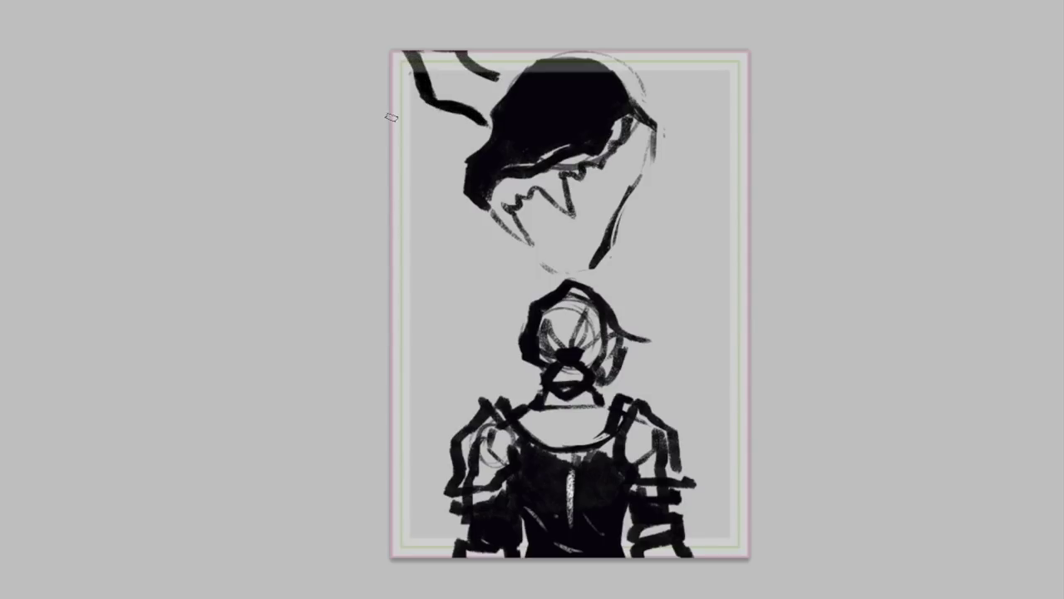
mouse_move(463, 55)
left_mouse_down()
mouse_move(513, 82)
mouse_move(487, 121)
left_mouse_up()
mouse_move(488, 122)
left_mouse_down()
mouse_move(461, 82)
mouse_move(434, 86)
left_mouse_up()
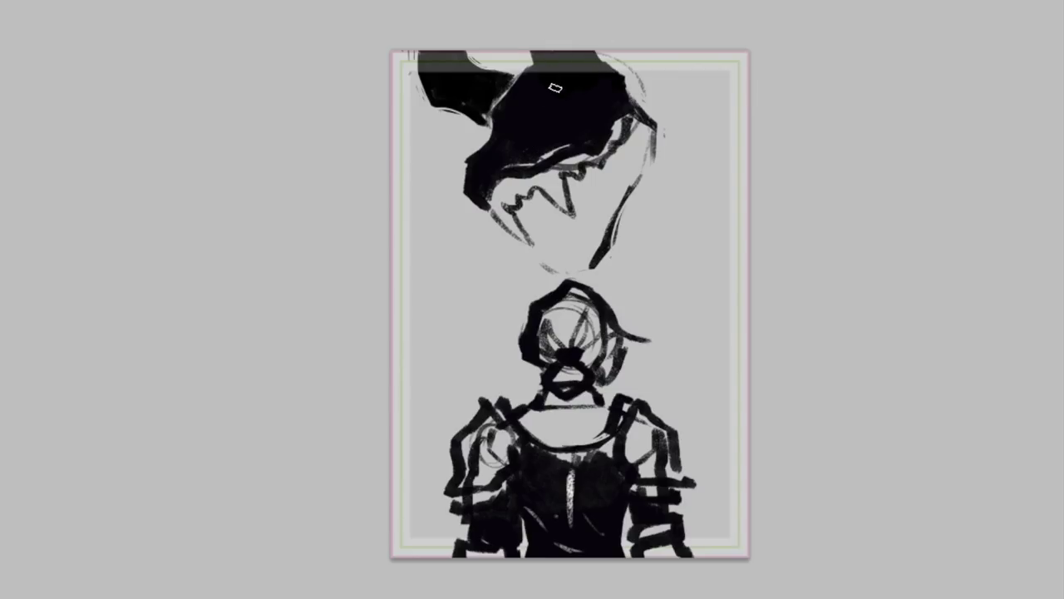
left_click_drag(672, 52, 634, 83)
left_click_drag(635, 204, 732, 139)
Scale down the creature sketch so that it fits inside the page's upper guide lines.
left_click(115, 0)
mouse_move(150, 223)
left_click(383, 277)
left_click(115, 1)
left_click(353, 257)
left_click_drag(744, 281, 730, 271)
left_click_drag(670, 212, 678, 223)
left_click_drag(736, 282, 728, 277)
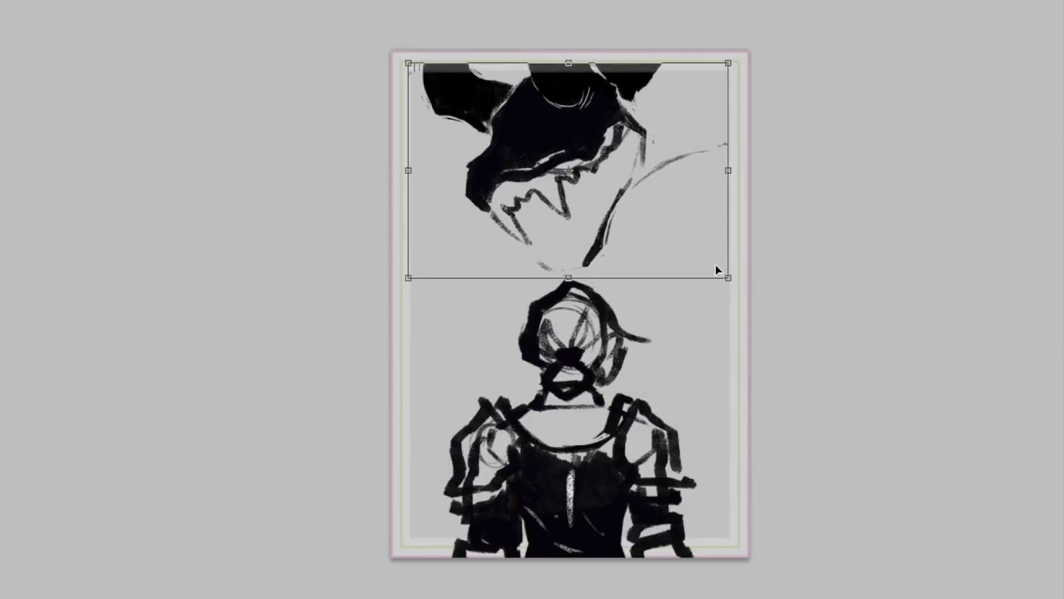
key("Return")
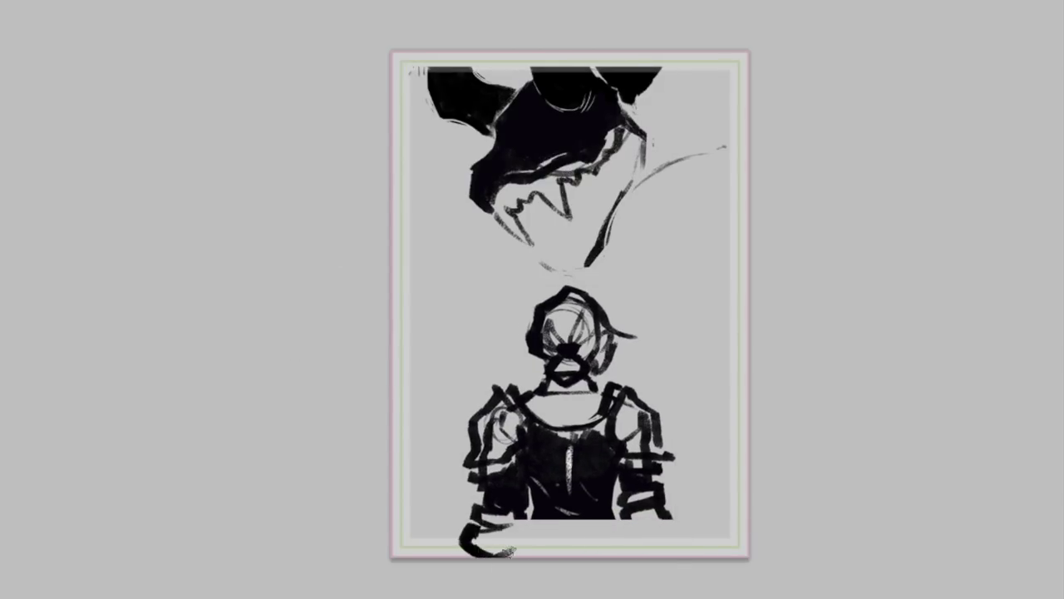
Extend the figure's skirt and forearms down to the page's lower edge.
left_click_drag(613, 514, 620, 555)
left_click_drag(532, 540, 526, 555)
left_click_drag(622, 519, 630, 555)
left_click_drag(623, 519, 670, 521)
left_click_drag(669, 533, 664, 557)
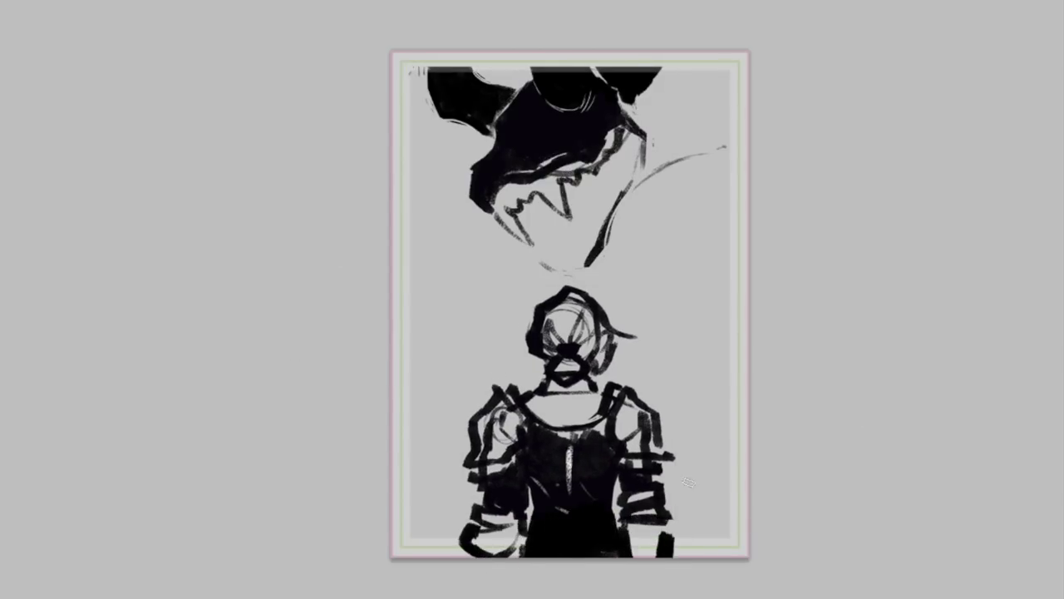
left_click_drag(678, 521, 670, 555)
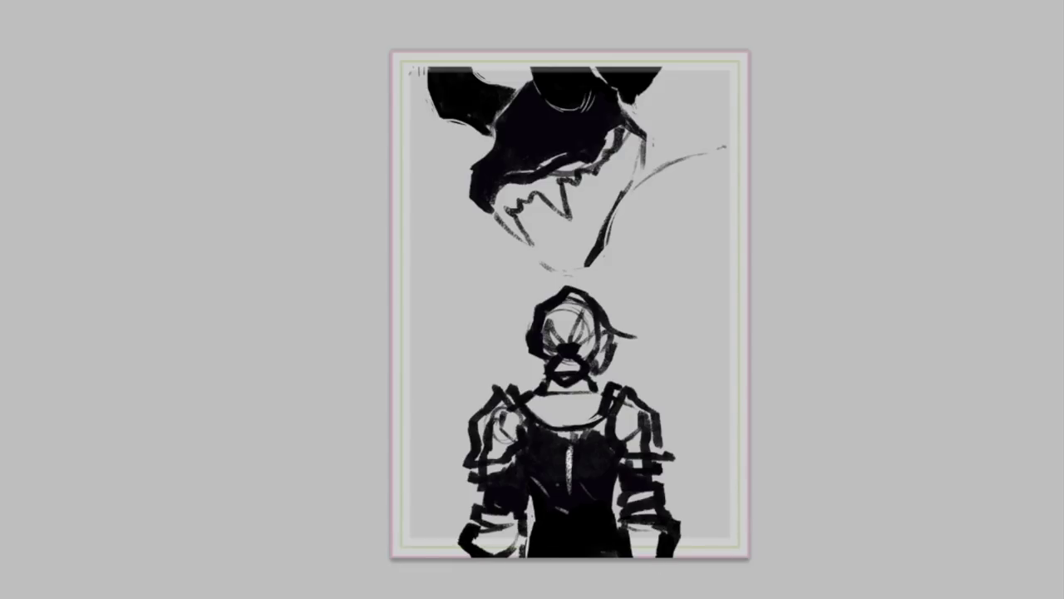
Scale the figure sketch down slightly toward the page's lower edge.
left_click(116, 1)
left_click(235, 207)
left_click_drag(458, 286, 464, 300)
key("Return")
Position and resize the "We Lurk in the Woods" title over the creature near the page's upper edge.
key("super+t")
left_click_drag(587, 200, 601, 133)
key("Return")
left_click(117, 1)
left_click(208, 207)
left_click_drag(676, 188, 673, 183)
key("Return")
Resize the "CHAPTER ONE" text and place it in the page's lower-right corner, inside the guides.
left_click(528, 240, "super")
left_click(117, 1)
left_click(117, 1)
left_click(208, 207)
left_click_drag(552, 244, 589, 251)
key("Return")
left_click_drag(579, 299, 687, 518)
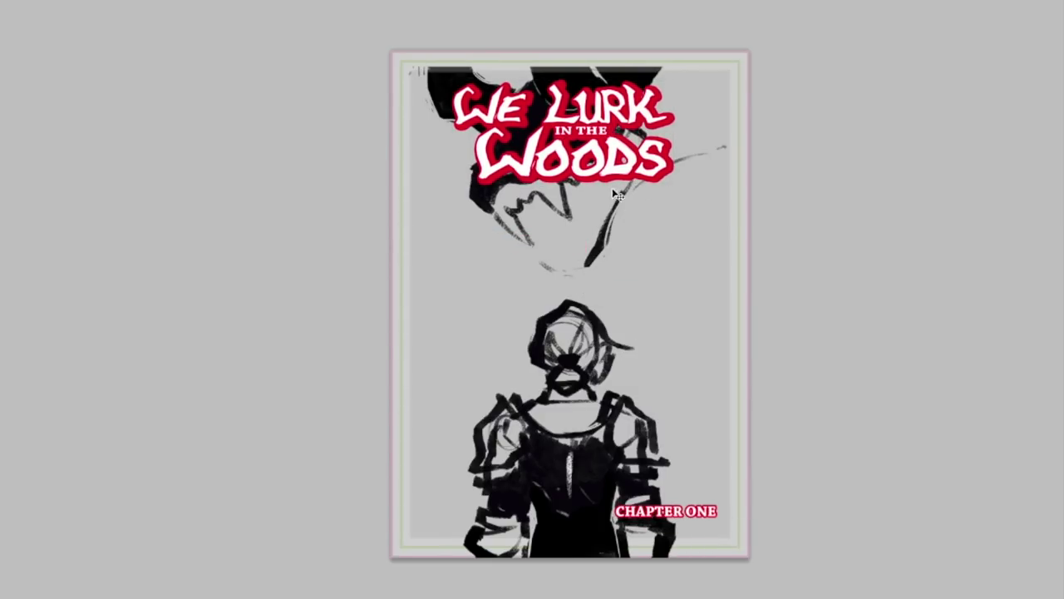
key("super+u")
left_click(1063, 234)
left_click_drag(1038, 143, 1063, 143)
left_click_drag(995, 93, 1063, 93)
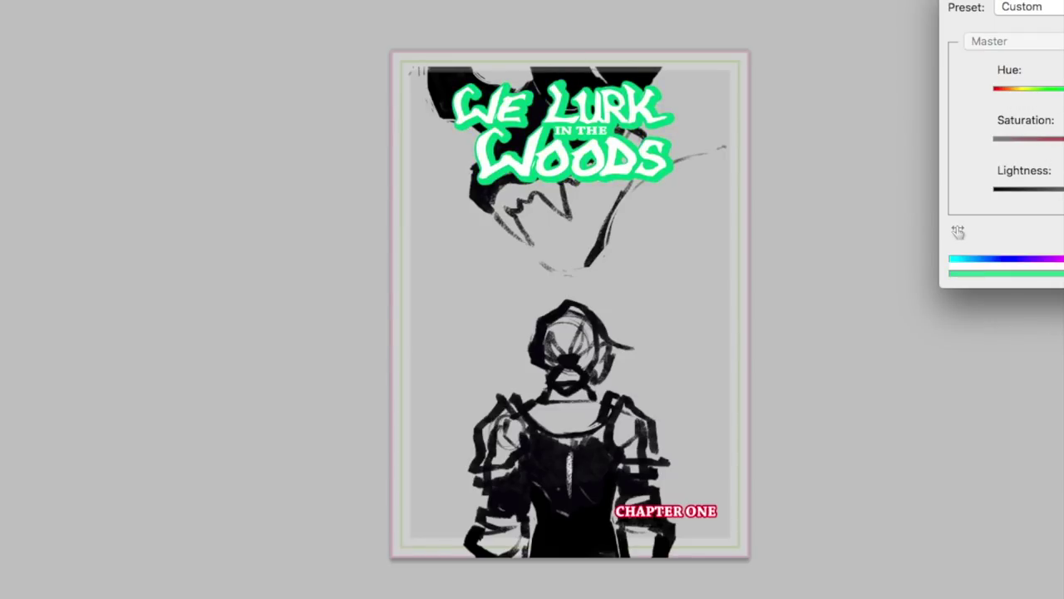
key("Escape")
Nudge the "CHAPTER ONE" text slightly down and left, and fine-tune the title's position.
left_click_drag(666, 516, 662, 518)
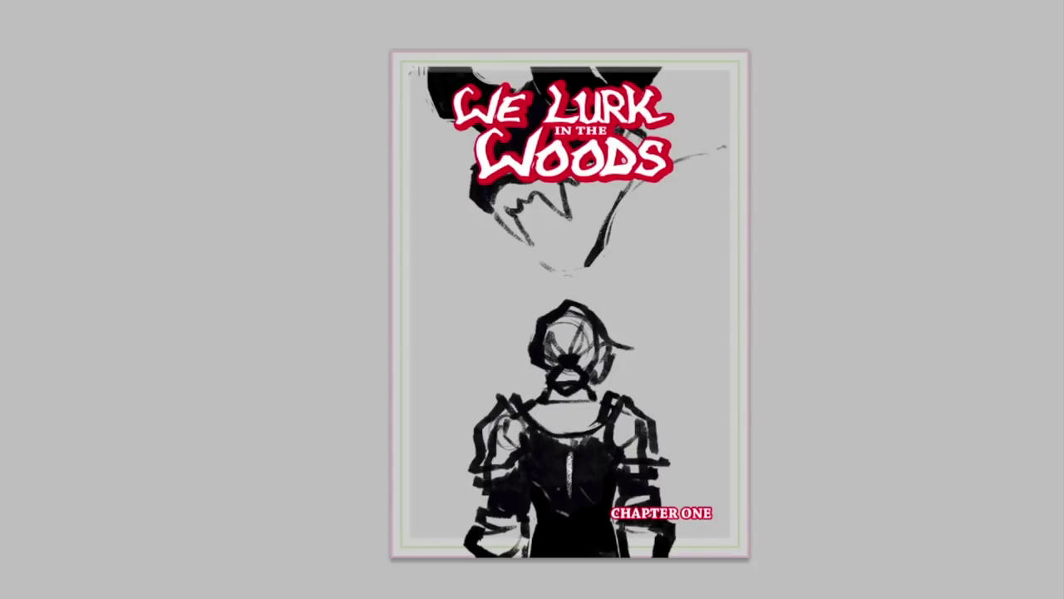
mouse_move(617, 177)
left_mouse_down()
mouse_move(617, 198)
mouse_move(617, 174)
left_mouse_up()
Scale the figure sketch down further and move the creature sketch lower on the page.
left_click(118, 0)
mouse_move(199, 223)
left_click(328, 257)
left_click_drag(677, 297, 649, 325)
left_click_drag(609, 395, 620, 384)
key("Return")
mouse_move(596, 194)
left_mouse_down()
mouse_move(604, 268)
mouse_move(598, 202)
mouse_move(600, 225)
left_mouse_up()
Paint a large textured magenta circle behind the creature and a magenta column behind the figure down to the page's lower edge.
left_click(50, 2)
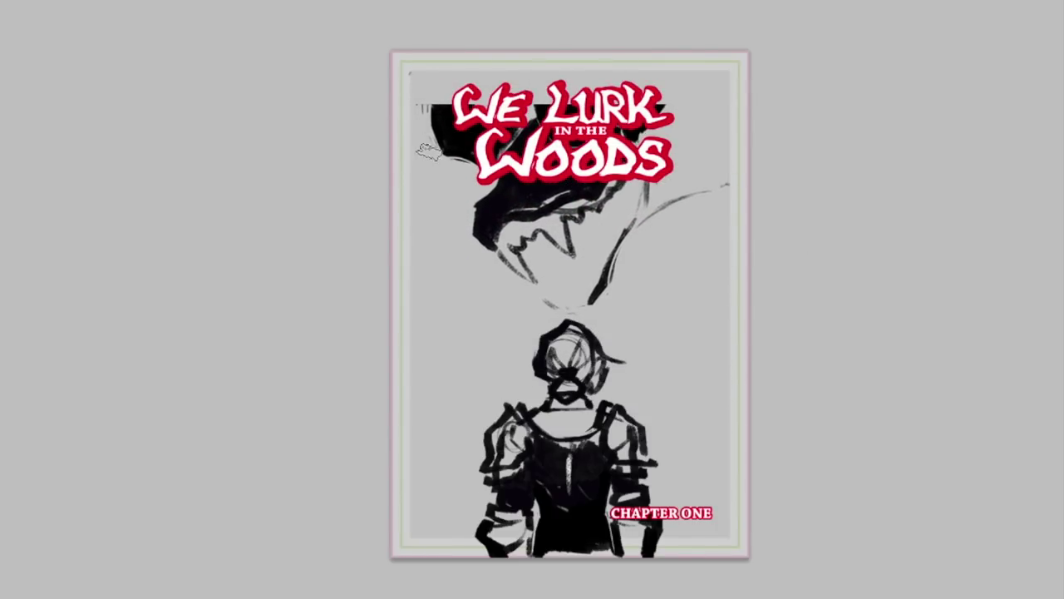
left_click_drag(496, 99, 469, 266)
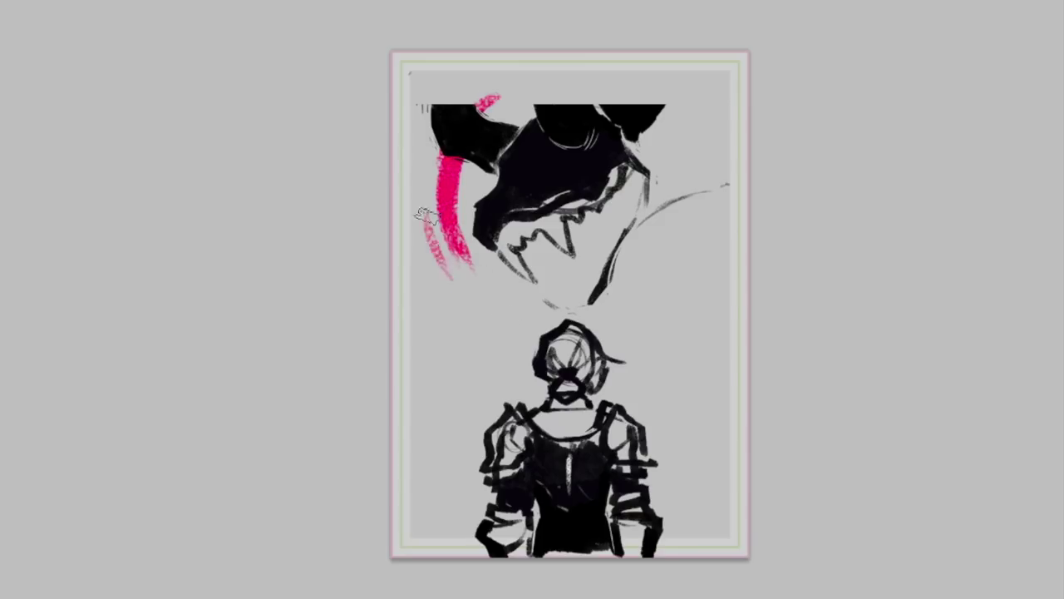
left_click_drag(435, 208, 492, 311)
left_click_drag(432, 176, 500, 333)
mouse_move(439, 154)
left_mouse_down()
mouse_move(445, 247)
mouse_move(582, 66)
mouse_move(713, 224)
mouse_move(691, 292)
mouse_move(531, 316)
mouse_move(648, 328)
mouse_move(491, 104)
mouse_move(607, 75)
mouse_move(632, 308)
mouse_move(649, 203)
mouse_move(578, 138)
left_mouse_up()
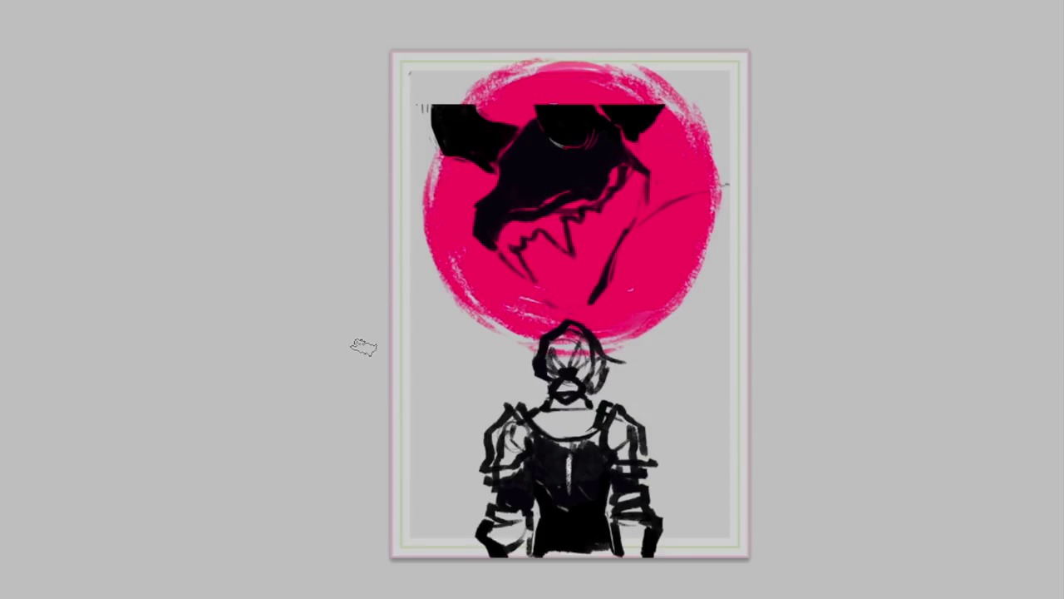
mouse_move(518, 337)
left_mouse_down()
mouse_move(532, 545)
mouse_move(590, 323)
mouse_move(524, 314)
left_mouse_up()
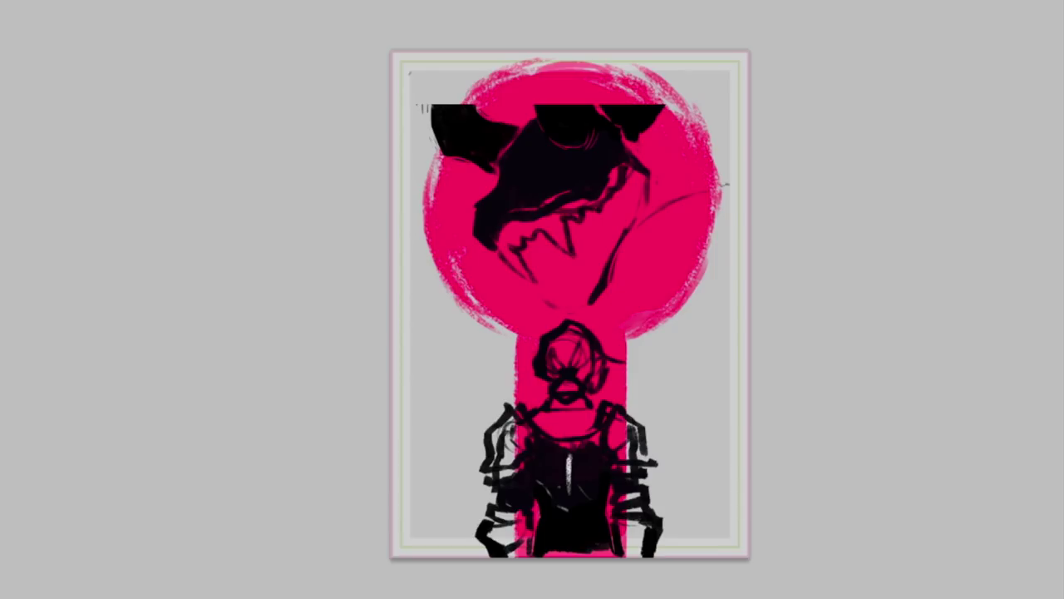
Extend the creature's horns to the page's upper edge and paint its solid black back toward the right edge.
mouse_move(449, 109)
left_mouse_down()
mouse_move(446, 90)
mouse_move(470, 83)
left_mouse_up()
mouse_move(549, 106)
left_mouse_down()
mouse_move(566, 119)
mouse_move(574, 50)
left_mouse_up()
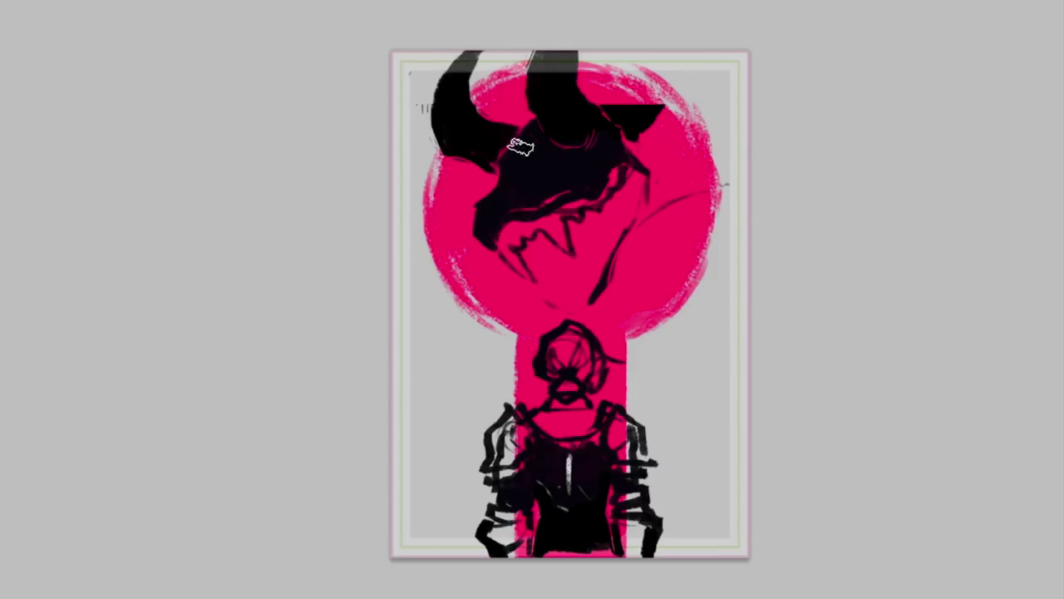
mouse_move(601, 100)
left_mouse_down()
mouse_move(653, 85)
mouse_move(651, 142)
left_mouse_up()
left_click_drag(682, 71, 718, 135)
left_click_drag(599, 92, 684, 65)
mouse_move(664, 218)
left_mouse_down()
mouse_move(748, 215)
mouse_move(746, 236)
left_mouse_up()
Refine the creature's open mouth with a finer brush, adding rows of jagged teeth and a lower jaw outline.
left_click(4, 3)
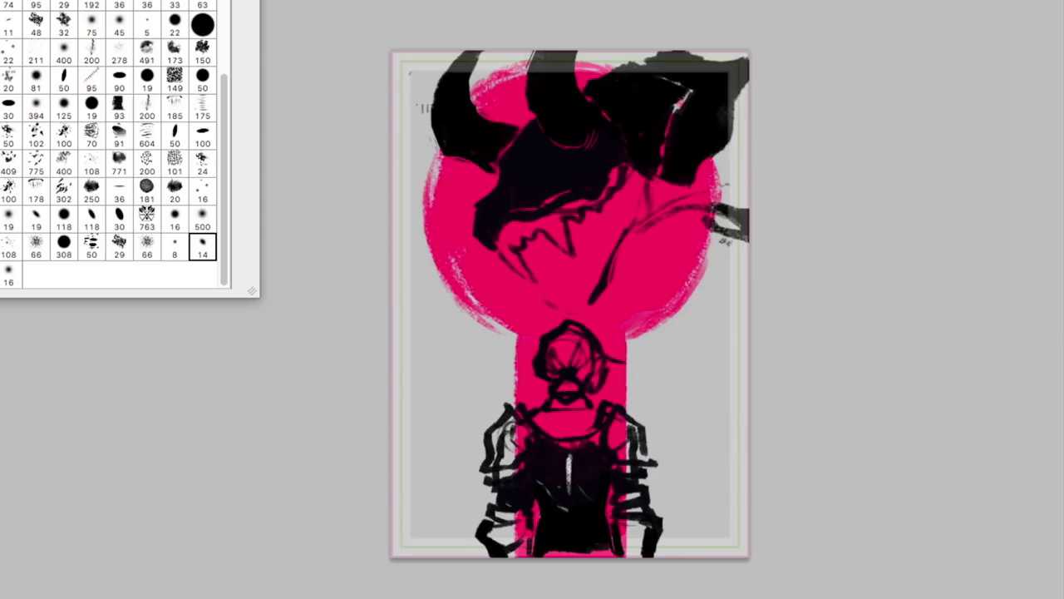
left_click(503, 265)
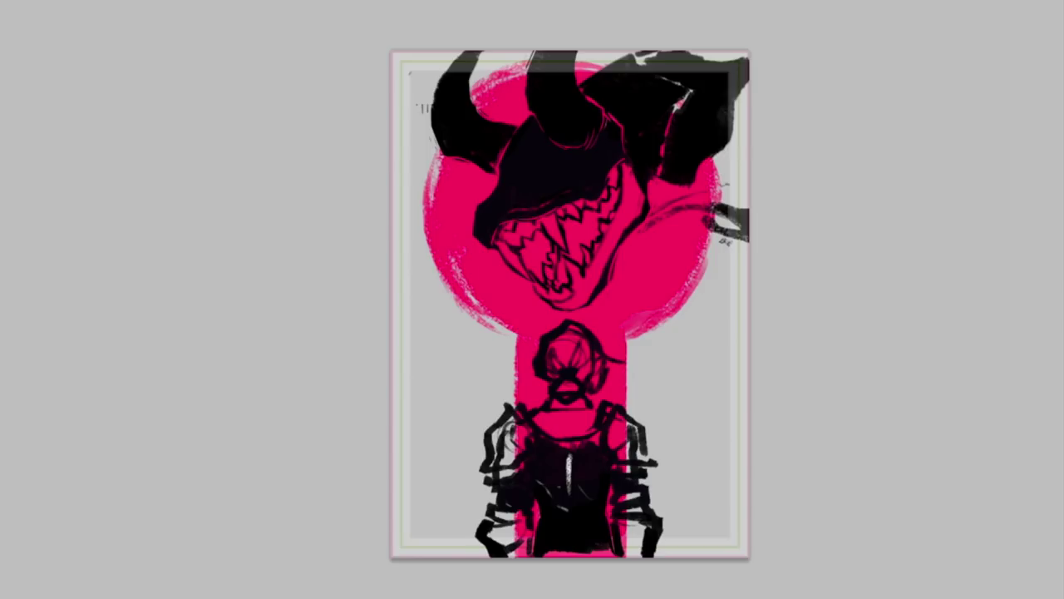
key("F5")
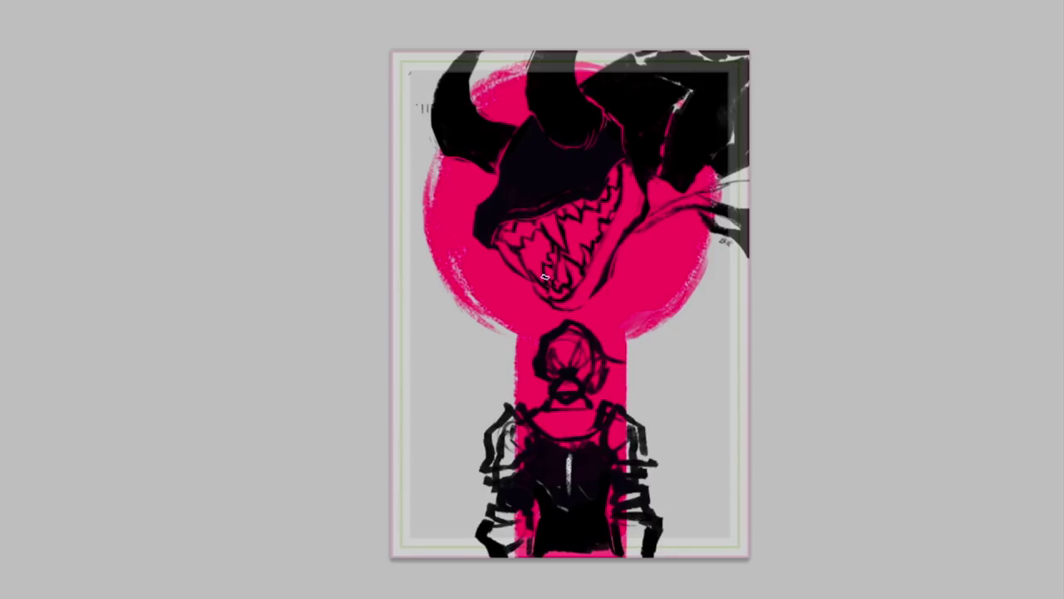
Fade the figure sketch to 50% opacity and ink a triangular hair clasp, the head outline, the bun and a flicked strand.
key("5")
scroll(594, 371, "up", 5)
left_click_drag(561, 320, 552, 300)
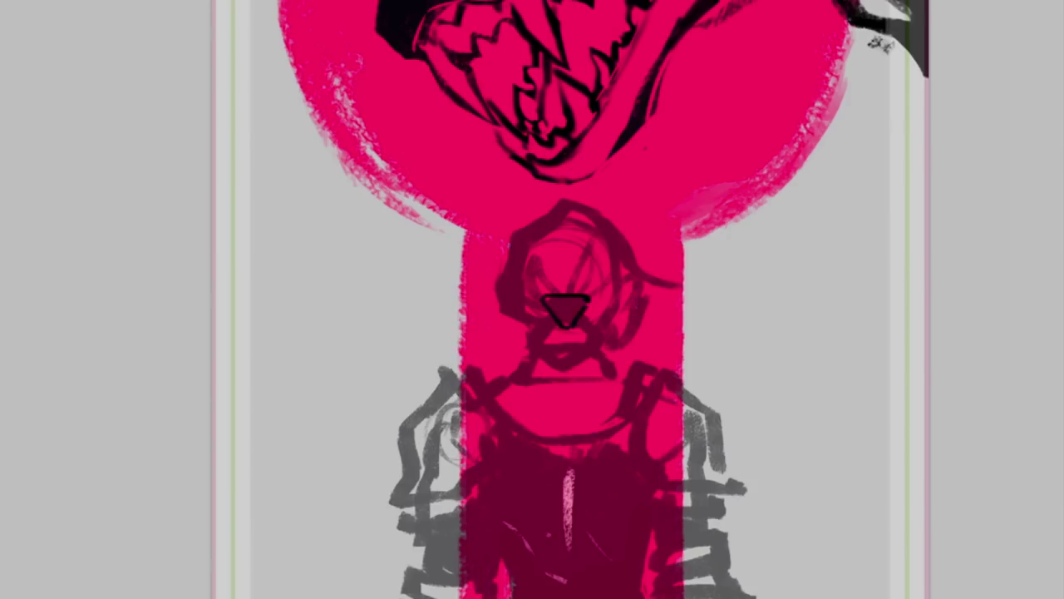
mouse_move(558, 220)
left_mouse_down()
mouse_move(513, 257)
mouse_move(539, 322)
left_mouse_up()
left_click_drag(549, 324, 580, 366)
left_click_drag(588, 321, 582, 366)
mouse_move(549, 219)
left_mouse_down()
mouse_move(562, 210)
mouse_move(678, 283)
left_mouse_up()
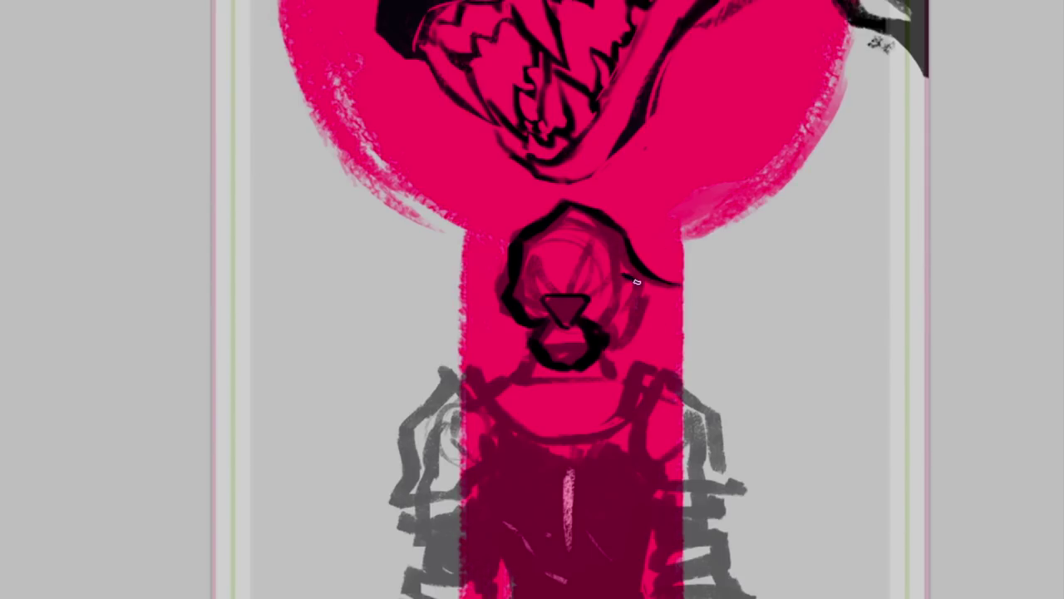
left_click_drag(647, 292, 697, 284)
mouse_move(617, 249)
left_mouse_down()
mouse_move(610, 323)
mouse_move(633, 333)
left_mouse_up()
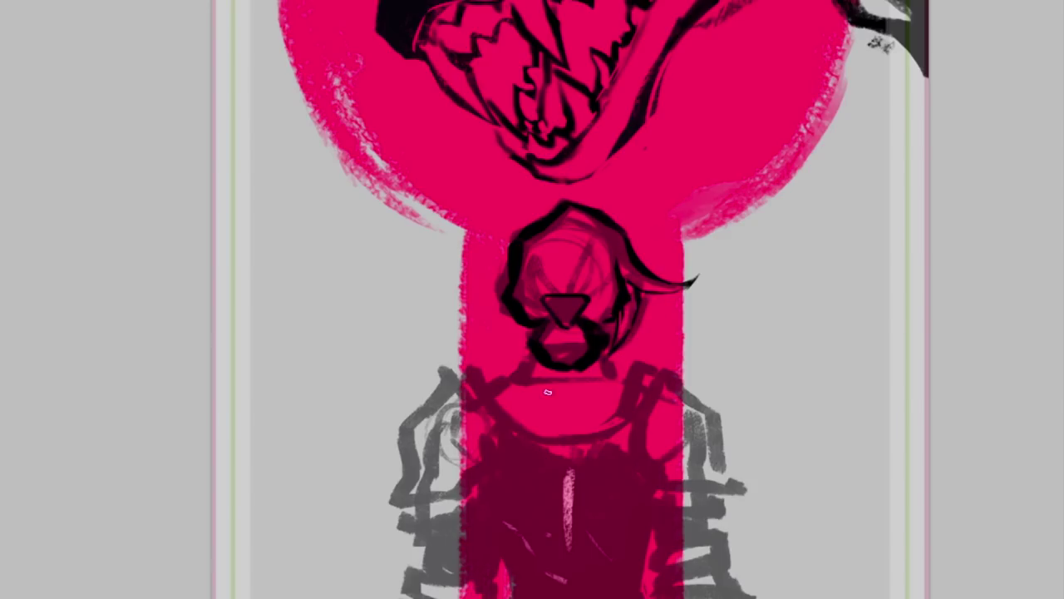
Draw fine hair strands around the head and bun with a thin brush, and add a keyhole to the triangular clasp.
right_click(521, 286)
left_click(202, 247)
left_click(522, 282)
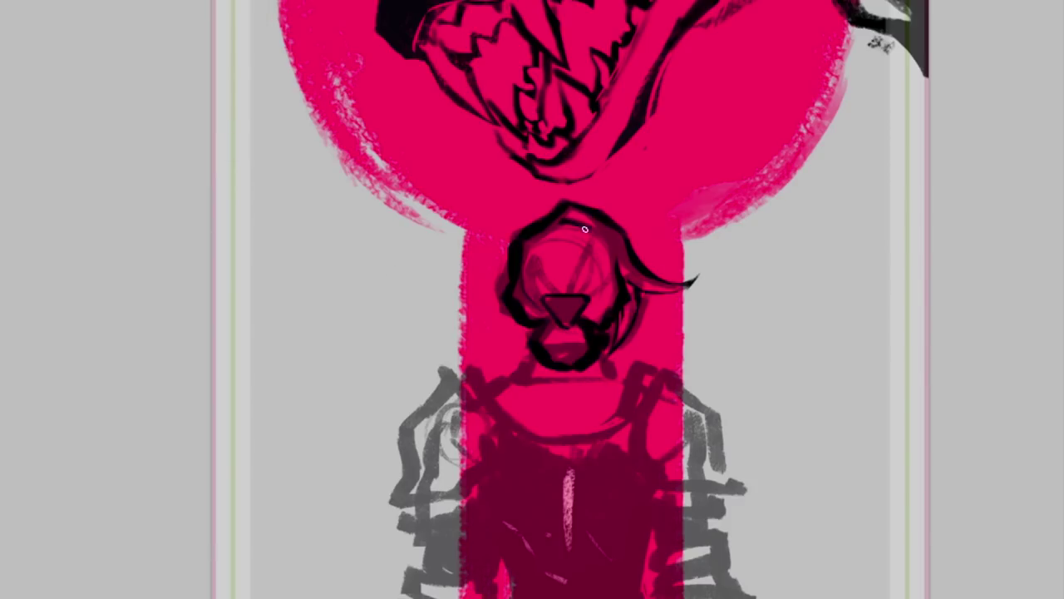
key("F5")
key("F5")
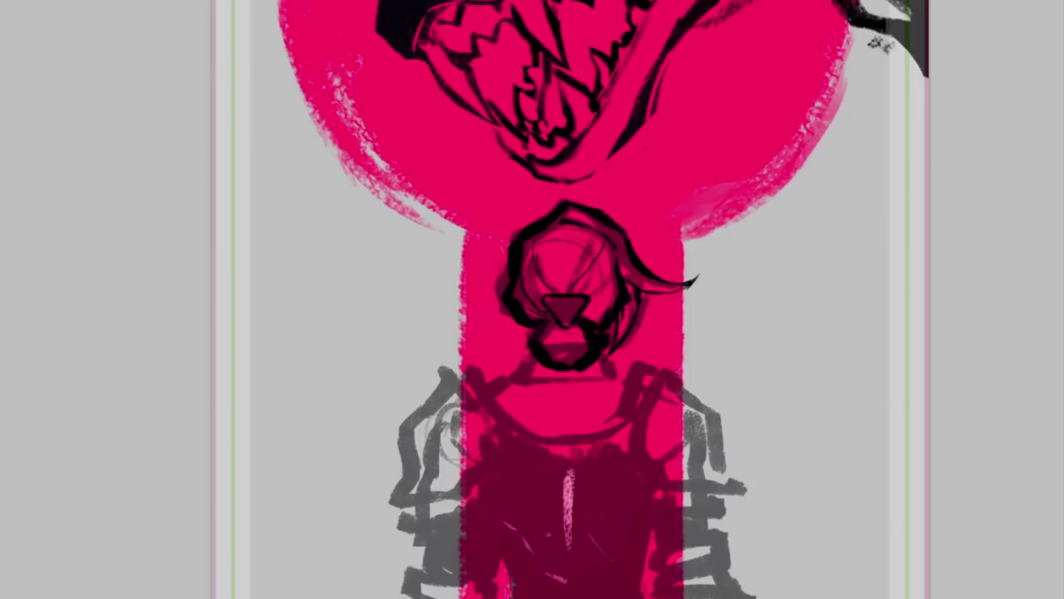
key("F5")
key("F5")
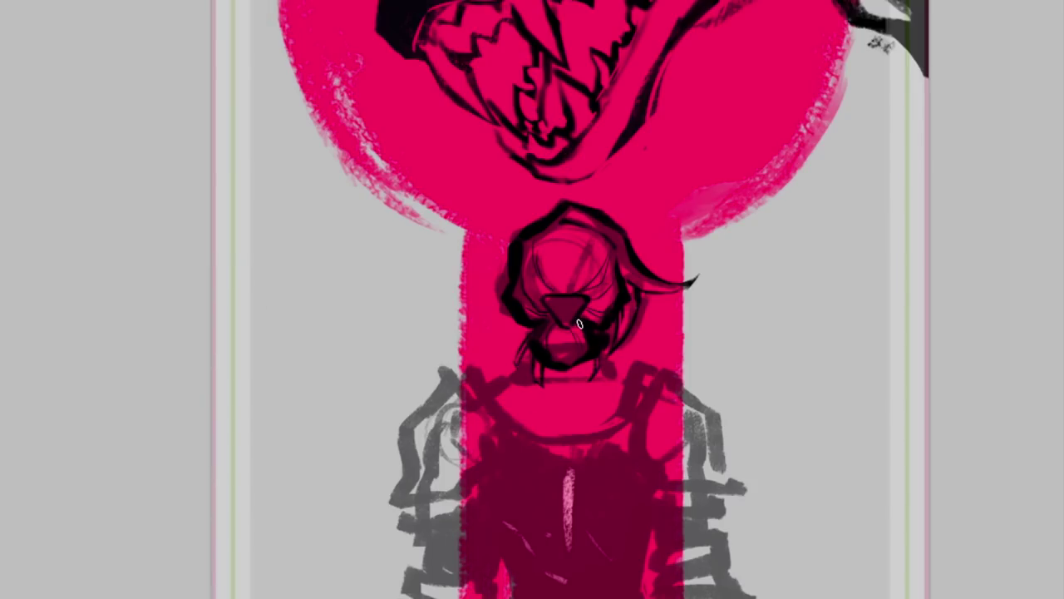
scroll(549, 301, "up", 2)
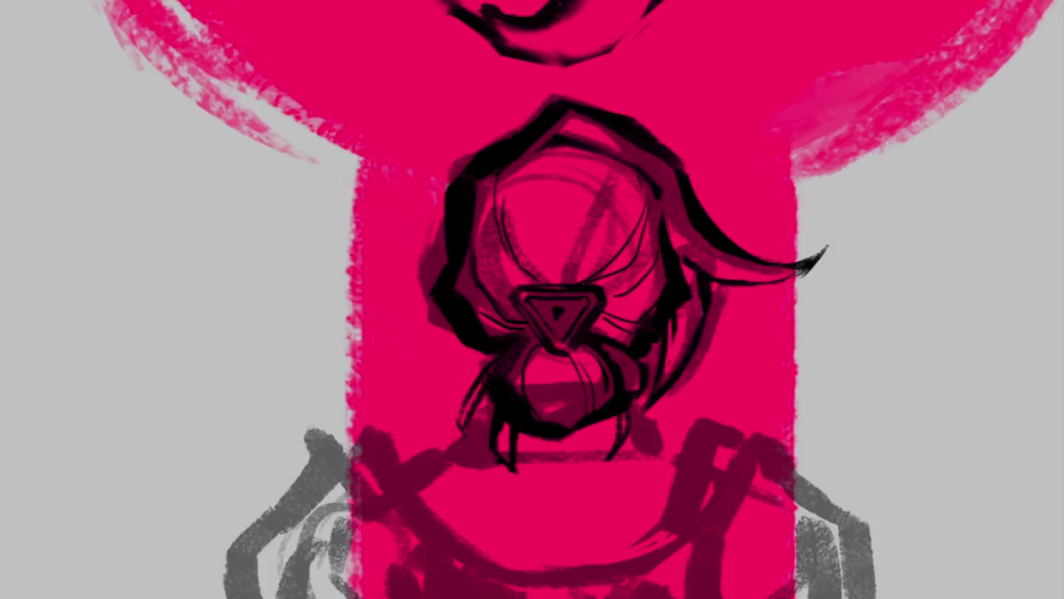
scroll(567, 327, "down", 2)
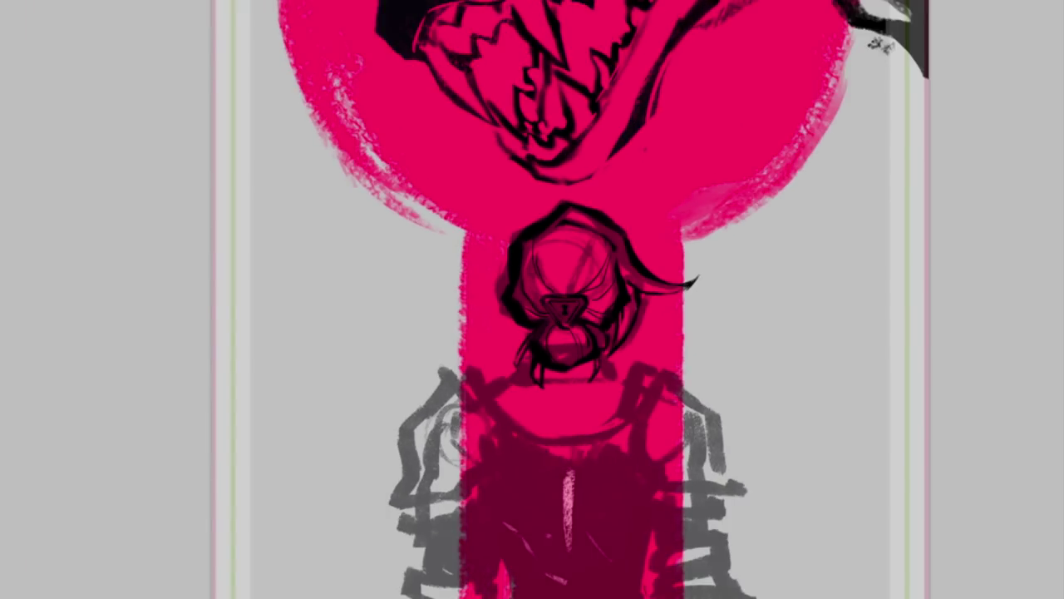
Reshape the creature's snout edge and clean up the upper lip line above its teeth.
scroll(441, 428, "down", 1)
left_click_drag(559, 29, 472, 9)
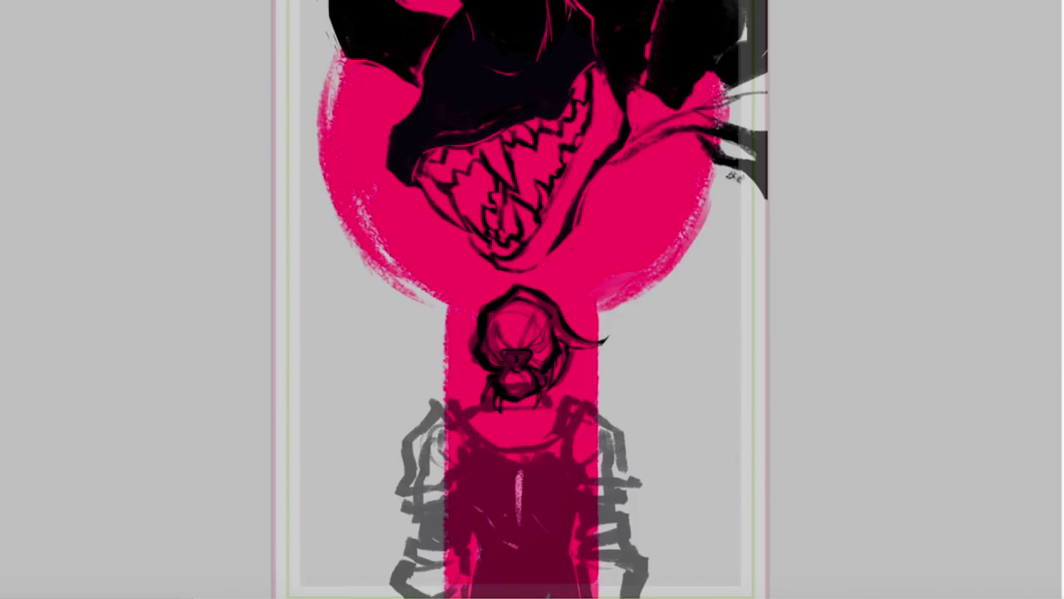
mouse_move(421, 80)
left_mouse_down()
mouse_move(388, 154)
mouse_move(415, 190)
left_mouse_up()
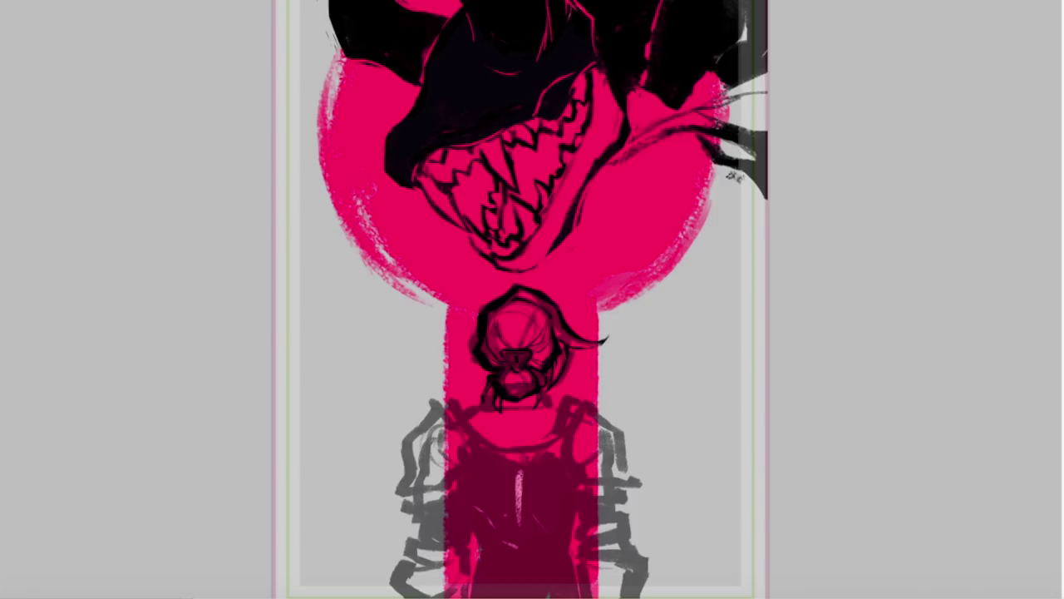
left_click_drag(544, 106, 572, 86)
left_click_drag(463, 148, 415, 178)
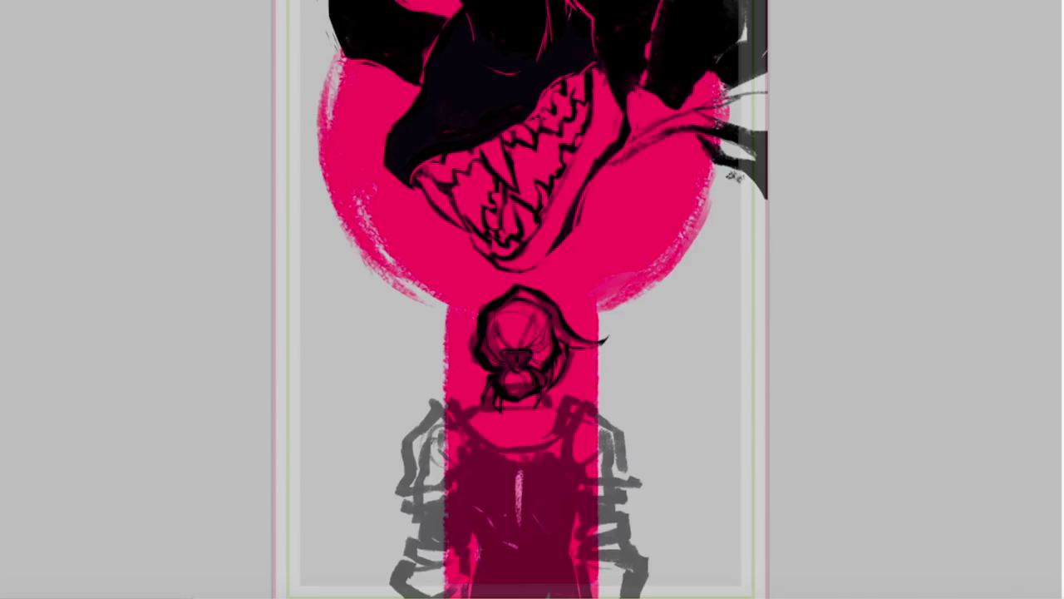
Ink the outline of the figure's left puffed sleeve with its lower ruffle and pointed shoulder trim.
mouse_move(541, 413)
left_mouse_down()
mouse_move(541, 392)
mouse_move(437, 204)
left_mouse_up()
key("ctrl+plus")
mouse_move(287, 265)
left_mouse_down()
mouse_move(285, 320)
mouse_move(382, 275)
left_mouse_up()
key("ctrl+z")
mouse_move(296, 323)
left_mouse_down()
mouse_move(362, 316)
mouse_move(375, 303)
left_mouse_up()
key("e")
mouse_move(285, 291)
left_mouse_down()
mouse_move(318, 215)
mouse_move(351, 211)
left_mouse_up()
left_click_drag(352, 311, 377, 297)
key("b")
right_click(125, 595)
left_click_drag(301, 323, 278, 354)
mouse_move(282, 356)
left_mouse_down()
mouse_move(376, 323)
mouse_move(404, 249)
left_mouse_up()
left_click_drag(323, 220, 310, 196)
mouse_move(307, 192)
left_mouse_down()
mouse_move(396, 220)
mouse_move(403, 250)
left_mouse_up()
Clean up the left sleeve's inner edge and define the shoulder strap beside it.
key("e")
left_click_drag(407, 228, 412, 261)
left_click_drag(416, 301, 367, 351)
left_click_drag(415, 266, 417, 293)
left_click_drag(352, 219, 378, 268)
mouse_move(302, 190)
left_mouse_down()
mouse_move(385, 161)
mouse_move(414, 267)
left_mouse_up()
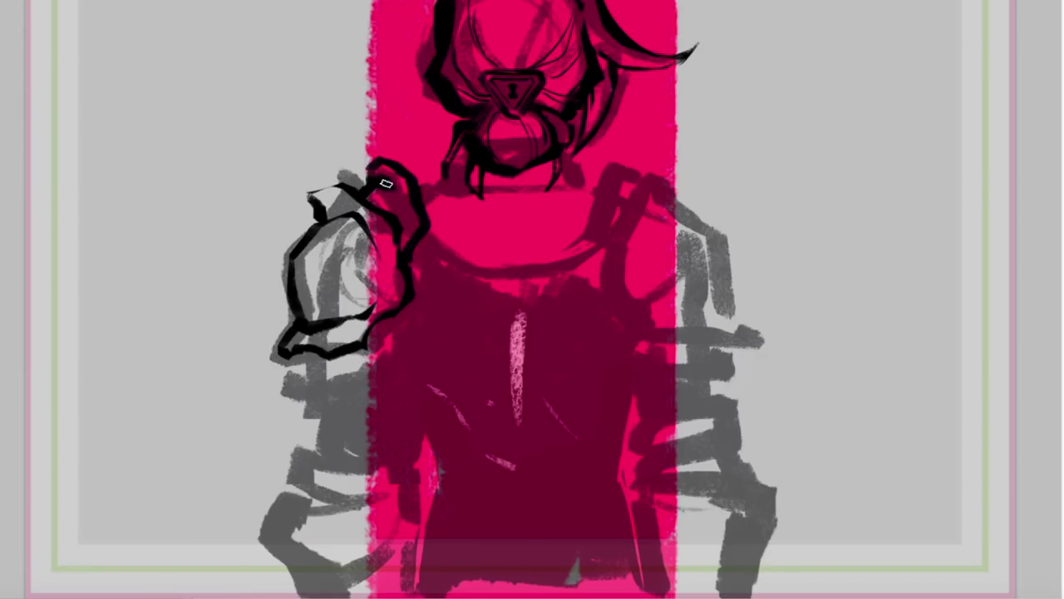
Refine the left shoulder strap and add a second ruffle tier beneath the puffed sleeve.
key("e")
left_click_drag(379, 157, 433, 219)
mouse_move(390, 351)
left_mouse_down()
mouse_move(376, 380)
mouse_move(397, 332)
left_mouse_up()
left_click_drag(284, 385, 313, 402)
left_click_drag(403, 367, 378, 392)
left_click(70, 0)
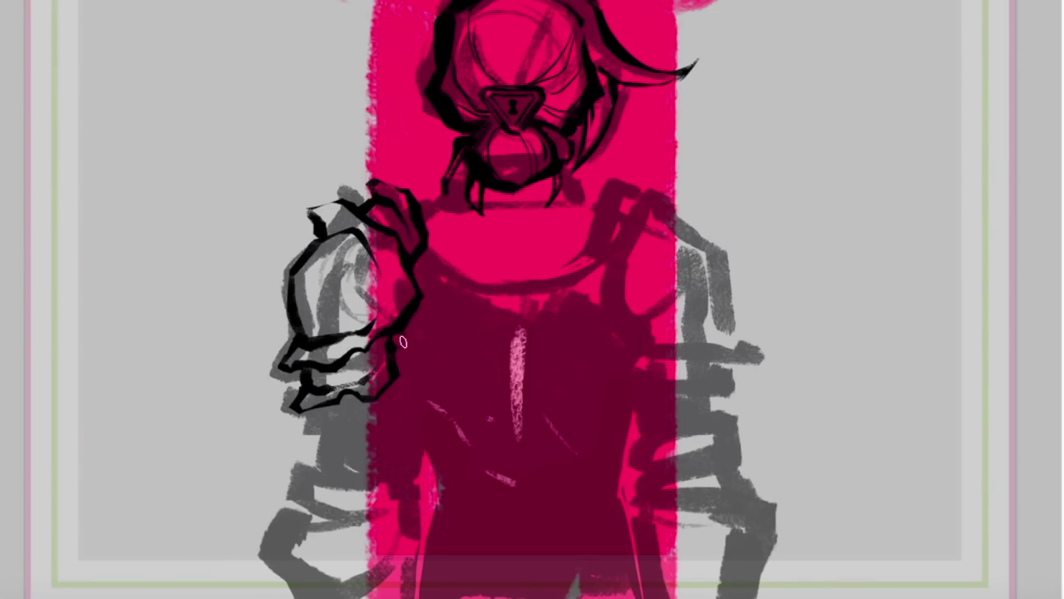
left_click_drag(403, 341, 422, 298)
Select the left sleeve drawing and warp its outer edge slightly outward.
left_click(94, 0)
left_click(325, 354)
key("Escape")
left_click_drag(266, 161, 401, 156)
left_click(94, 0)
left_click(324, 353)
left_click_drag(292, 293, 282, 289)
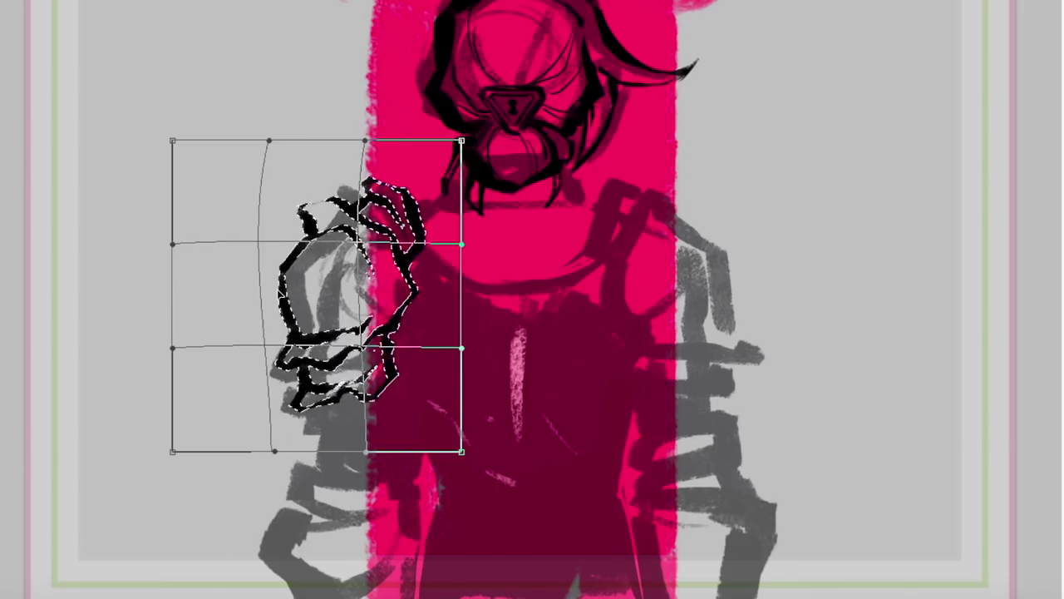
key("Return")
Duplicate the left sleeve drawing and place a mirrored copy on the figure's right shoulder.
left_click(184, 0)
left_click(39, 70)
mouse_move(212, 232)
left_mouse_down()
mouse_move(470, 307)
mouse_move(349, 136)
left_mouse_up()
left_click(185, 0)
left_click(94, 0)
left_click(125, 0)
key("super+v")
left_click(95, 0)
left_click_drag(332, 295, 666, 308)
mouse_move(133, 181)
left_click(333, 372)
Ink the figure's shoulder line and a double curved neckline between the two sleeves.
key("b")
left_click_drag(420, 205, 474, 208)
left_click_drag(491, 214, 549, 213)
left_click_drag(562, 208, 599, 205)
mouse_move(423, 256)
left_mouse_down()
mouse_move(608, 263)
mouse_move(493, 299)
left_mouse_up()
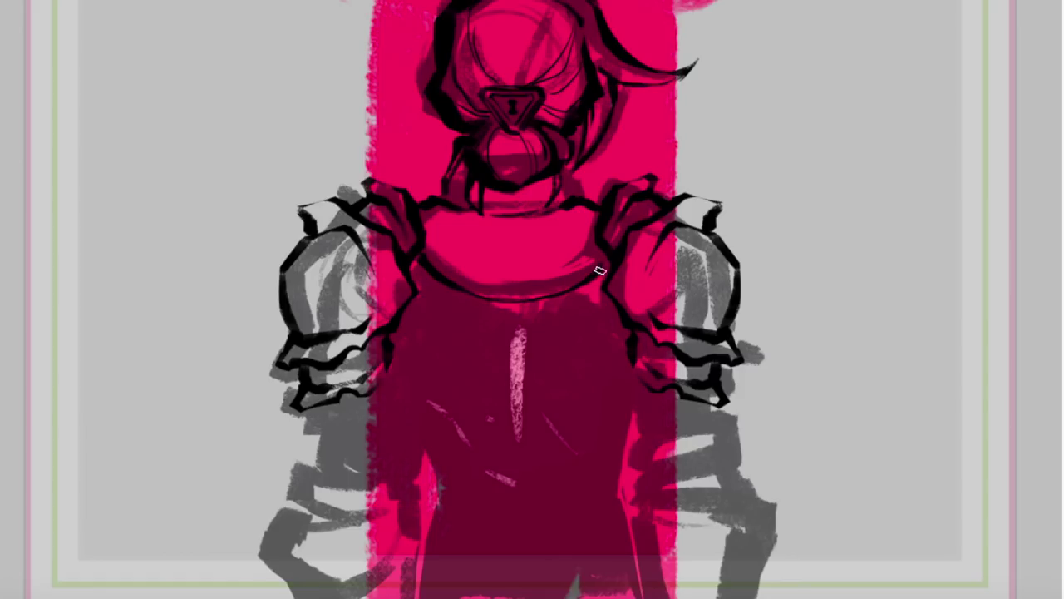
mouse_move(439, 253)
left_mouse_down()
mouse_move(499, 289)
mouse_move(551, 284)
mouse_move(580, 266)
left_mouse_up()
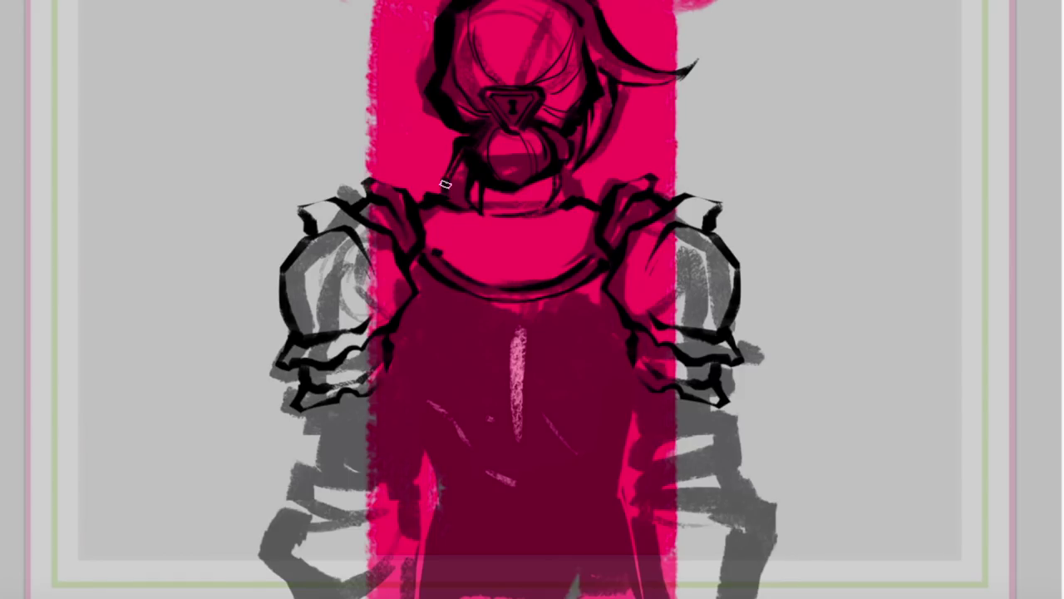
Ink the sides of the neck and add small shading marks to the upper back and left sleeve.
left_click_drag(572, 172, 581, 197)
left_click_drag(462, 170, 438, 195)
left_click_drag(501, 212, 546, 219)
left_click_drag(549, 267, 570, 248)
left_click_drag(369, 311, 351, 321)
left_click_drag(345, 247, 357, 261)
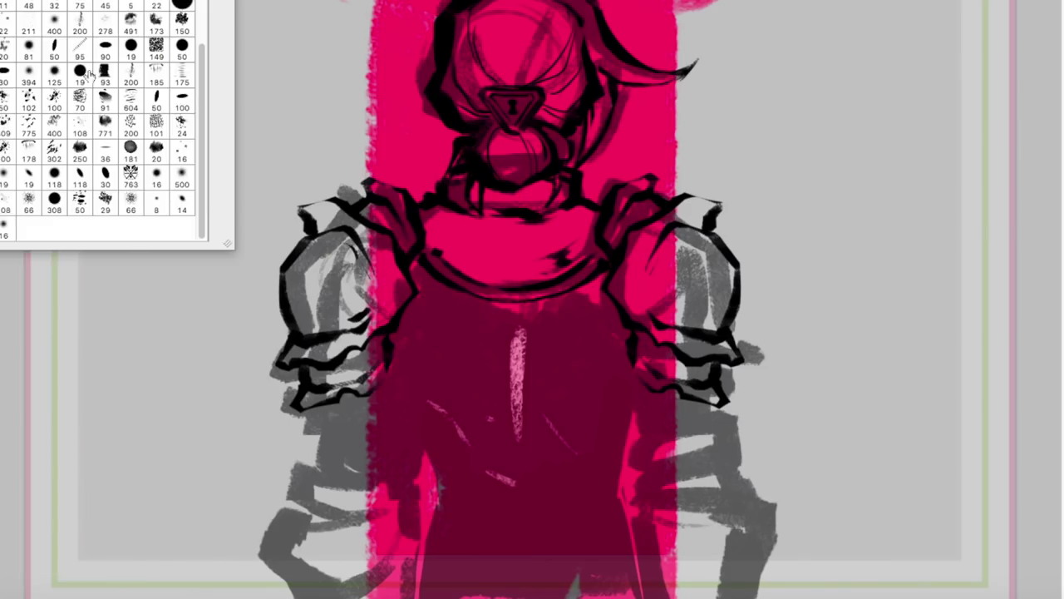
Add line weight to the left sleeve's ruffle and shoulder trim with a different brush.
scroll(92, 71, "up", 5)
left_click(295, 364)
left_click_drag(295, 365, 350, 347)
left_click_drag(307, 209, 392, 237)
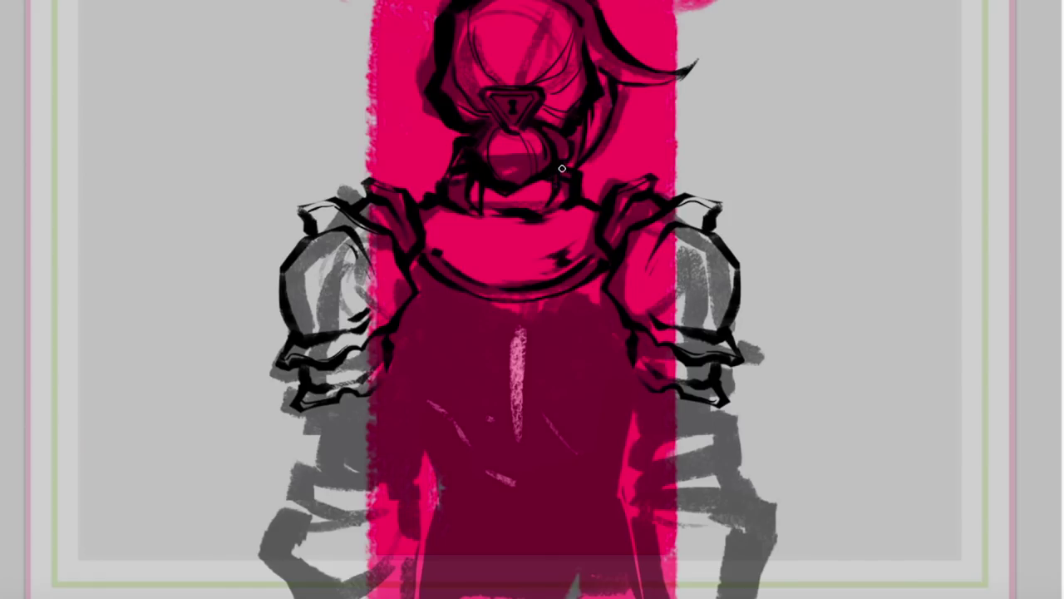
Ink the puffed lower section of the figure's left sleeve, with ruffles above and below the puff.
right_click(282, 499)
left_click_drag(287, 499, 274, 582)
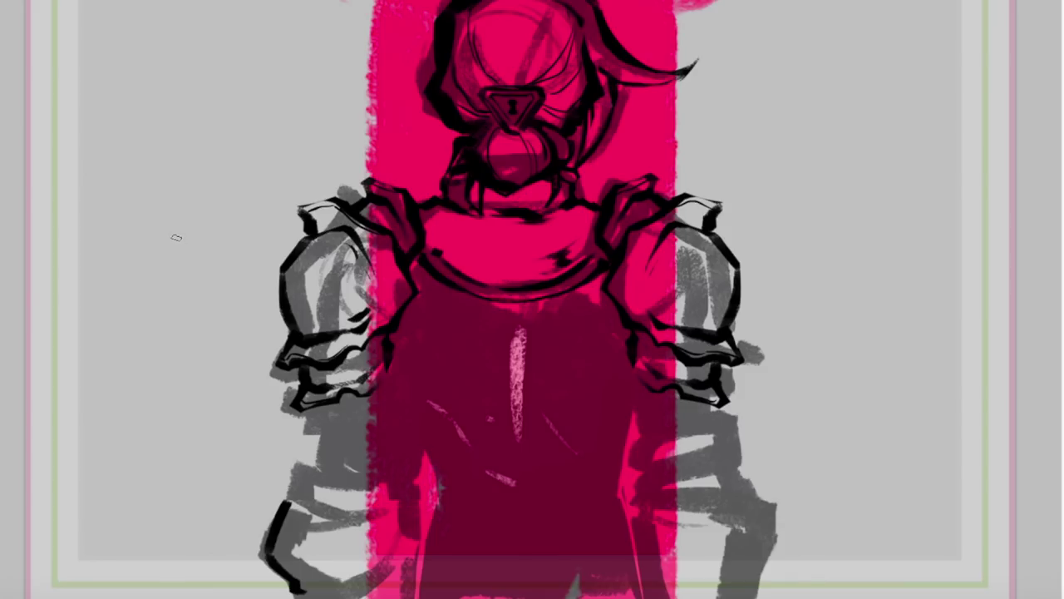
left_click_drag(287, 492, 416, 531)
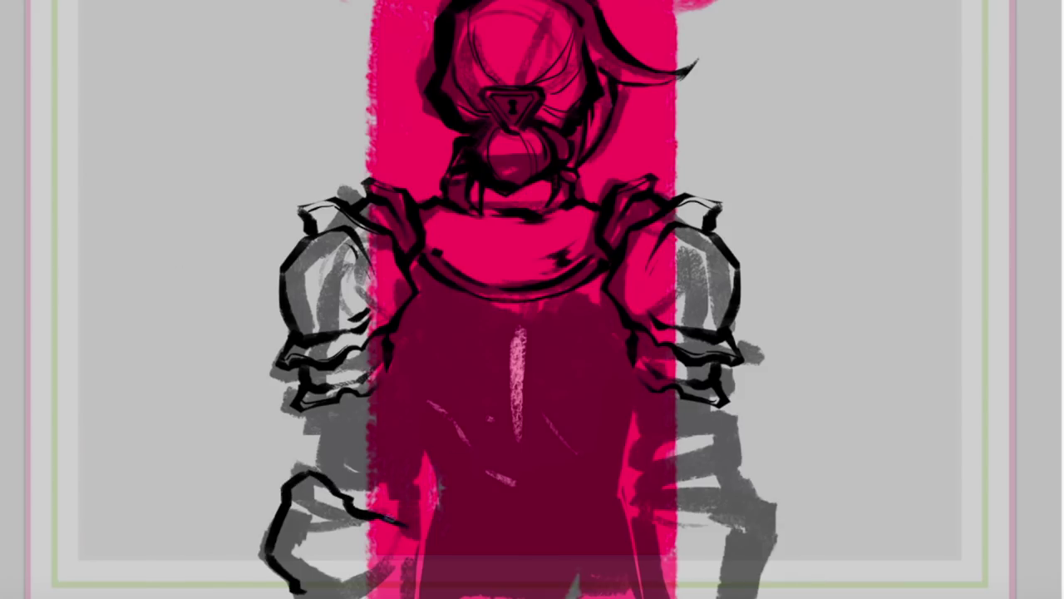
left_click_drag(353, 593, 413, 534)
mouse_move(288, 497)
left_mouse_down()
mouse_move(289, 579)
mouse_move(275, 578)
mouse_move(312, 592)
mouse_move(400, 529)
left_mouse_up()
key("ctrl+z")
left_click_drag(294, 473, 284, 503)
left_click_drag(279, 509, 270, 568)
left_click_drag(339, 488, 409, 501)
left_click_drag(409, 501, 414, 553)
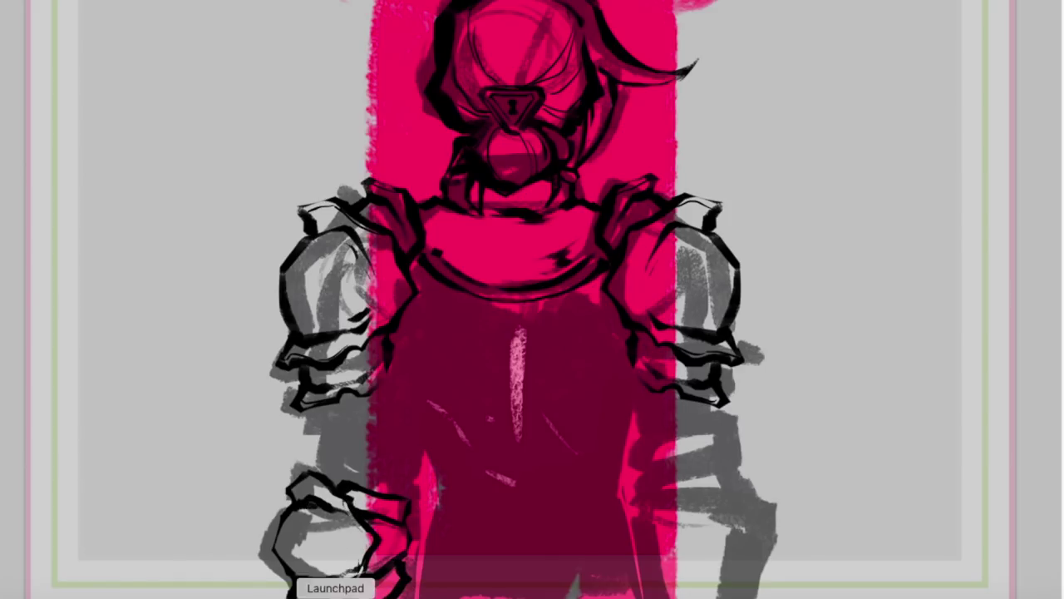
key("F5")
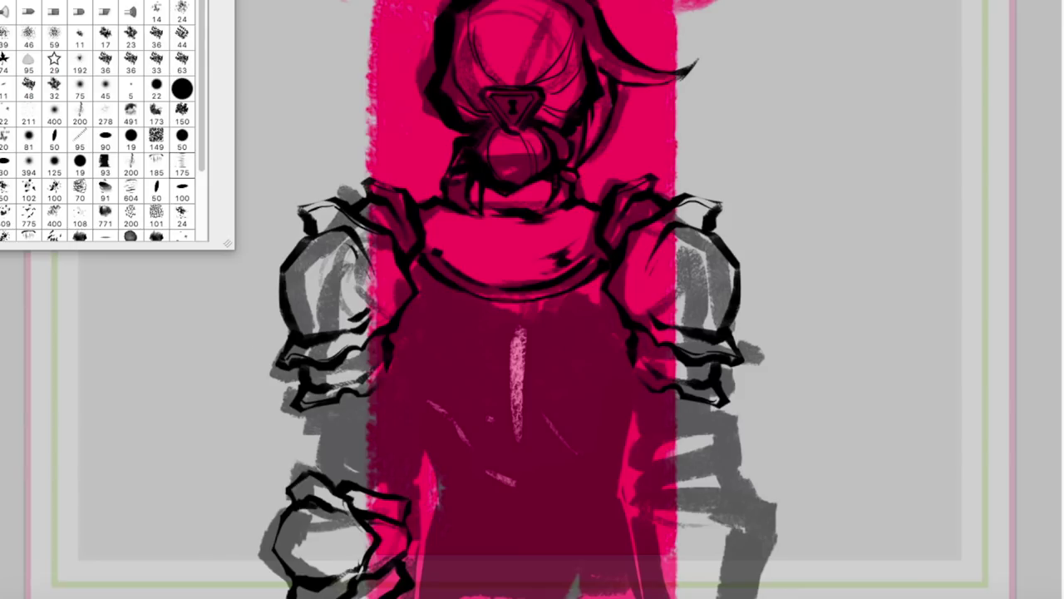
key("F5")
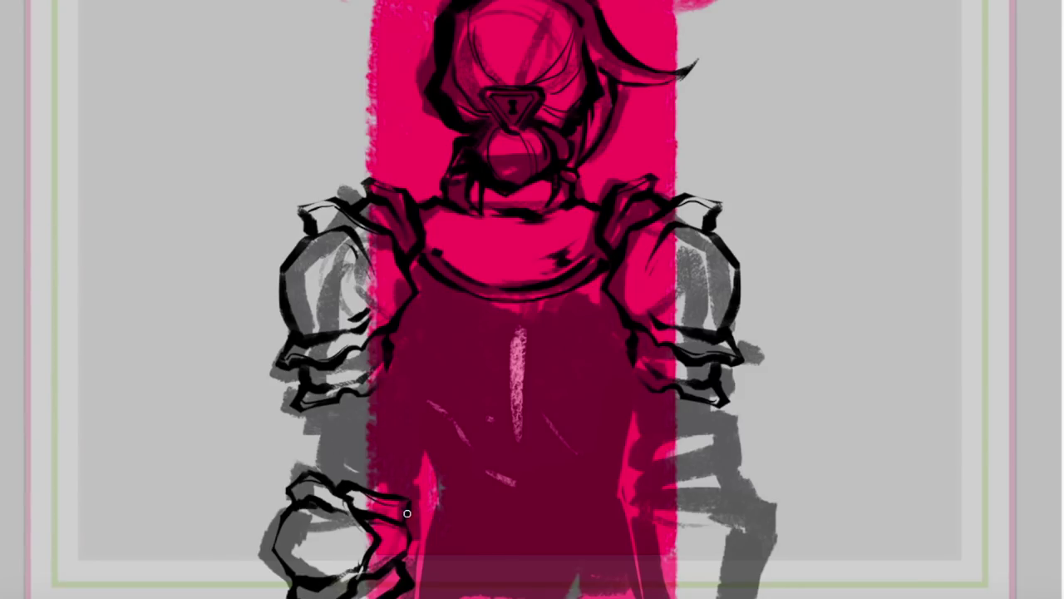
Transform the left lower sleeve puff to fit the arm and place a mirrored duplicate on the right arm.
left_click_drag(249, 478, 225, 549)
key("ctrl+t")
key("Return")
mouse_move(354, 536)
left_mouse_down()
mouse_move(360, 524)
mouse_move(725, 504)
left_mouse_up()
key("F5")
key("F5")
key("ctrl+d")
key("ctrl+j")
left_click(333, 470)
Draw the left arm's two side lines connecting the upper ruffles to the lower sleeve puff.
key("F5")
left_click_drag(321, 406, 314, 464)
mouse_move(405, 484)
left_mouse_down()
mouse_move(415, 420)
mouse_move(404, 488)
left_mouse_up()
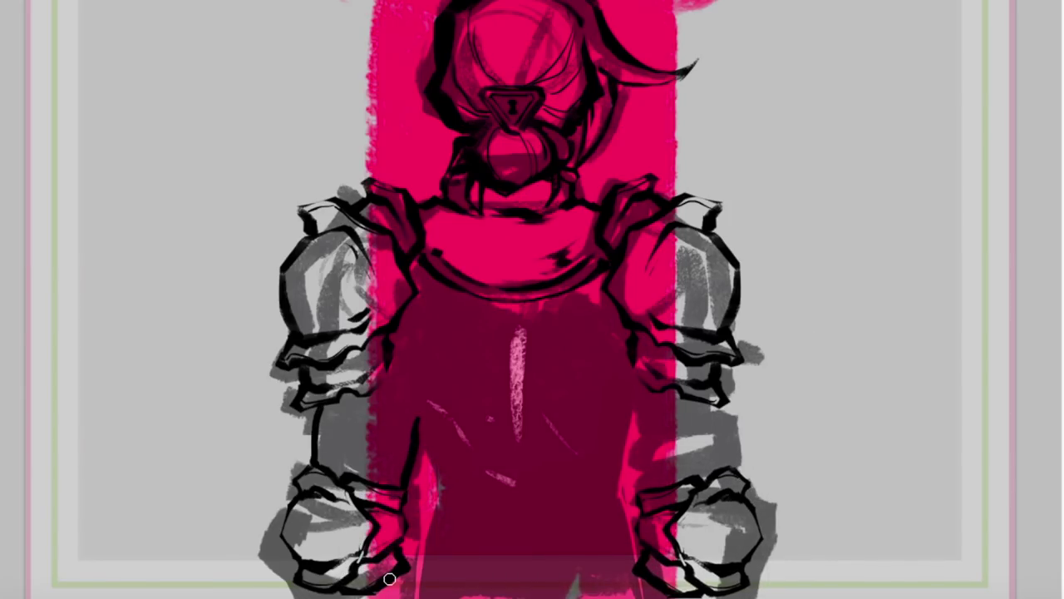
Ink the left side of the torso from shoulder to waist, plus a thin line down the middle of the back.
mouse_move(421, 418)
left_mouse_down()
mouse_move(408, 491)
mouse_move(440, 489)
mouse_move(442, 511)
left_mouse_up()
key("b")
mouse_move(417, 412)
left_mouse_down()
mouse_move(408, 361)
mouse_move(448, 295)
left_mouse_up()
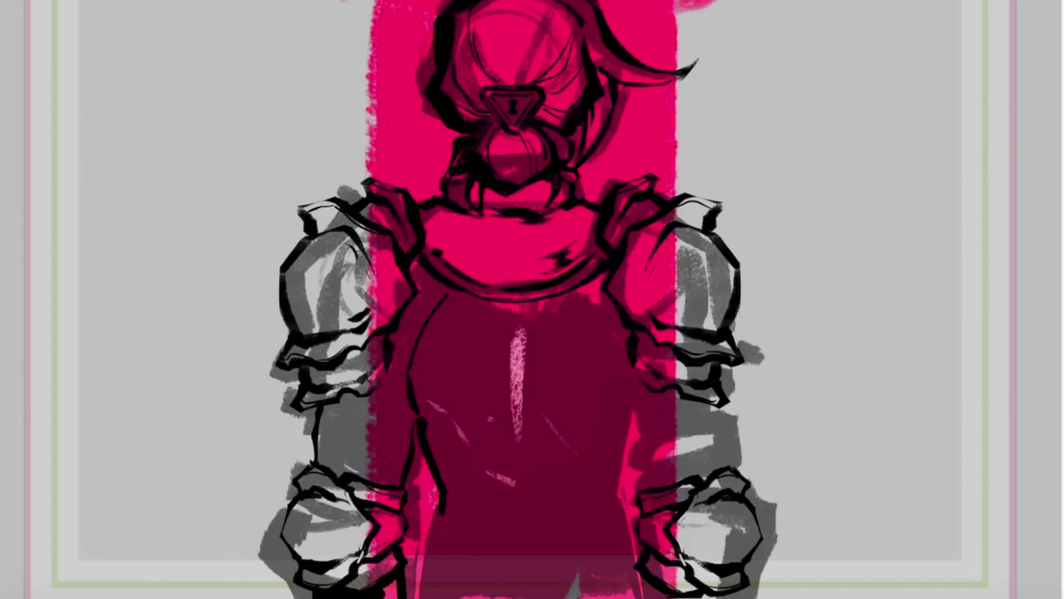
left_click_drag(390, 360, 413, 416)
mouse_move(403, 319)
left_mouse_down()
mouse_move(412, 405)
mouse_move(475, 472)
left_mouse_up()
left_click_drag(517, 326, 517, 433)
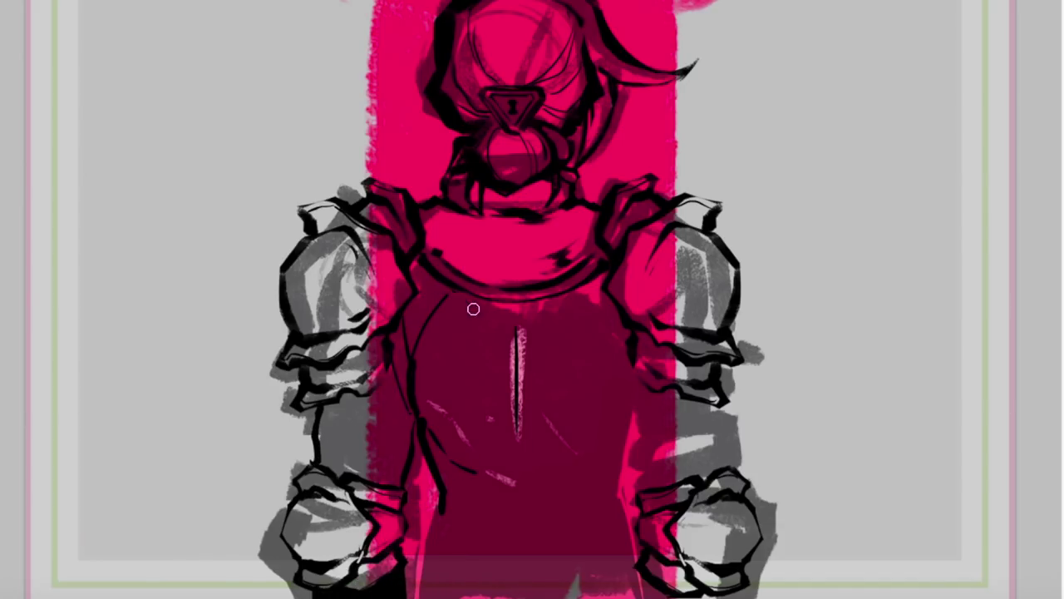
Ink the V-shaped folds converging on the spine and a short heavy stroke on the lower back.
left_click_drag(450, 294, 503, 341)
left_click_drag(501, 343, 500, 418)
left_click_drag(543, 417, 539, 343)
left_click_drag(519, 463, 522, 522)
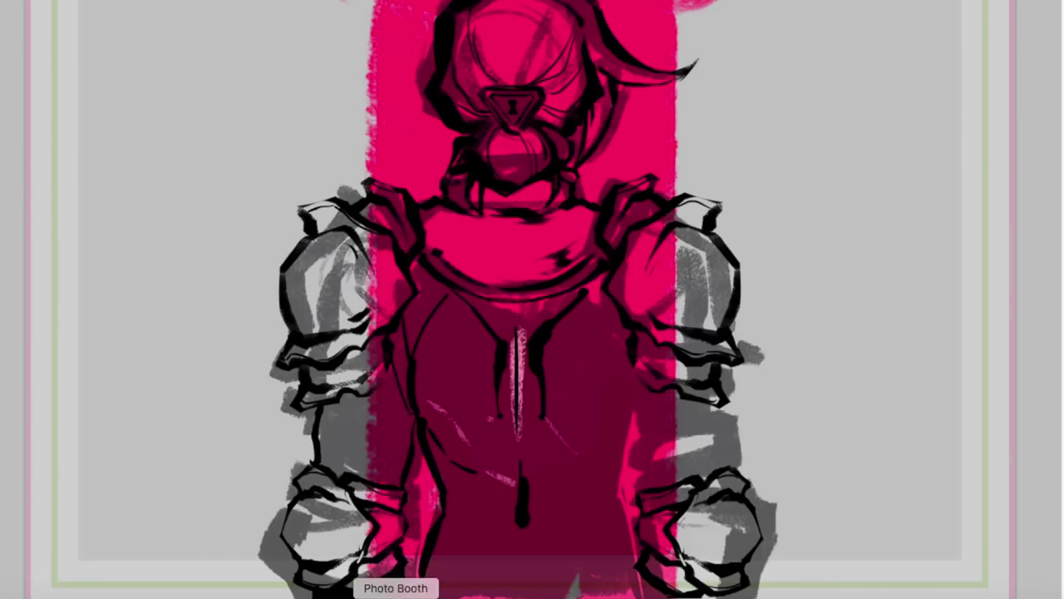
Ink the torso's right side, the right arm's side lines and the black shadows beneath both upper sleeve ruffles.
left_click_drag(634, 410, 622, 596)
left_click_drag(324, 438, 403, 380)
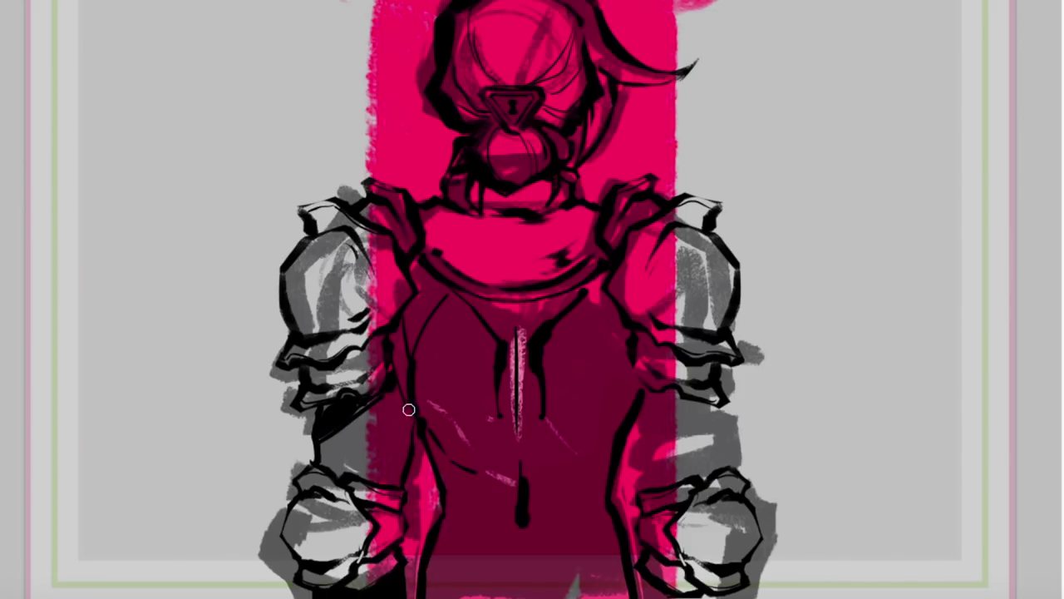
left_click_drag(637, 422, 646, 485)
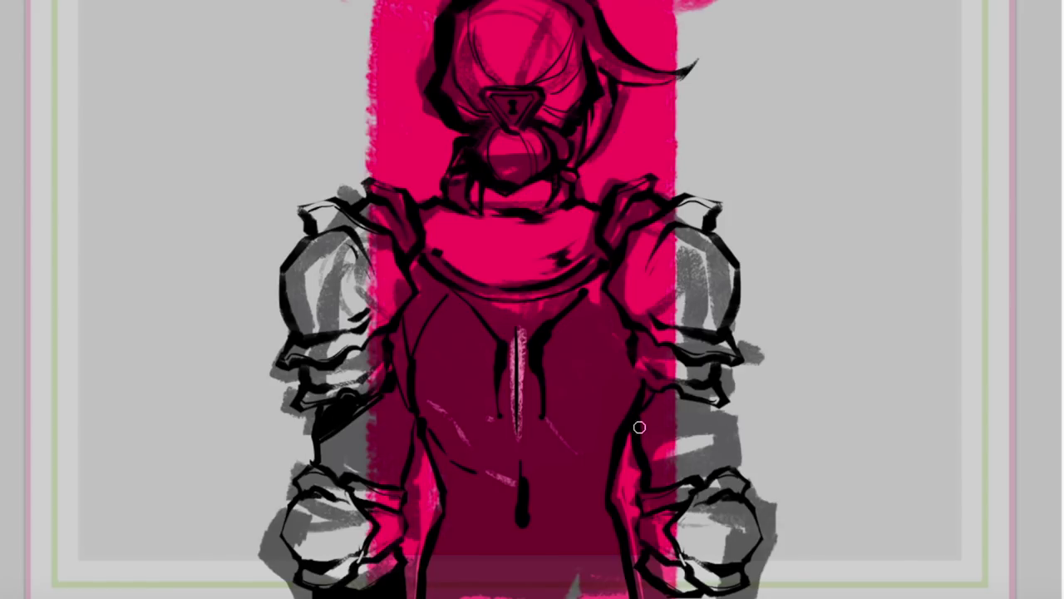
left_click_drag(722, 414, 723, 462)
left_click_drag(632, 441, 634, 490)
left_click_drag(646, 395, 606, 510)
left_click_drag(670, 407, 640, 430)
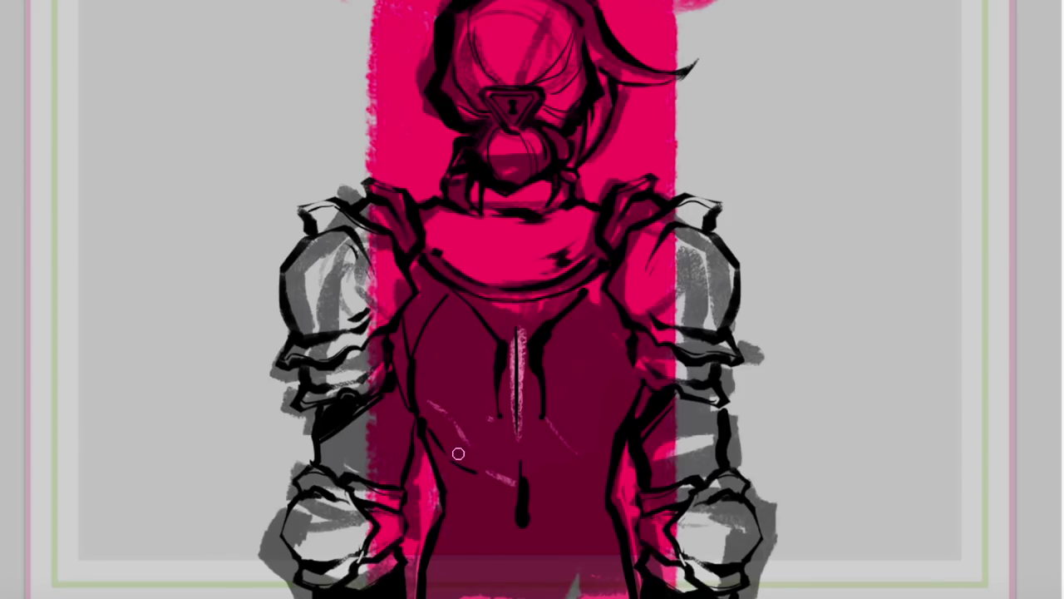
mouse_move(423, 418)
left_mouse_down()
mouse_move(622, 535)
mouse_move(451, 365)
left_mouse_up()
Fade the lower torso to black with an upward gradient and clear the selection.
key("g")
left_click_drag(530, 598, 528, 517)
key("super+d")
Shade both arms, the spine and the shoulder blades in black with a crosshatch texture brush.
key("b")
left_click(25, 2)
double_click(156, 139)
left_click(479, 476)
key("super+z")
left_click(25, 2)
key("F5")
left_click_drag(356, 420, 351, 460)
left_click_drag(680, 409, 685, 458)
mouse_move(519, 363)
left_mouse_down()
mouse_move(520, 457)
mouse_move(524, 320)
left_mouse_up()
left_click_drag(600, 310, 614, 326)
left_click_drag(429, 322, 426, 345)
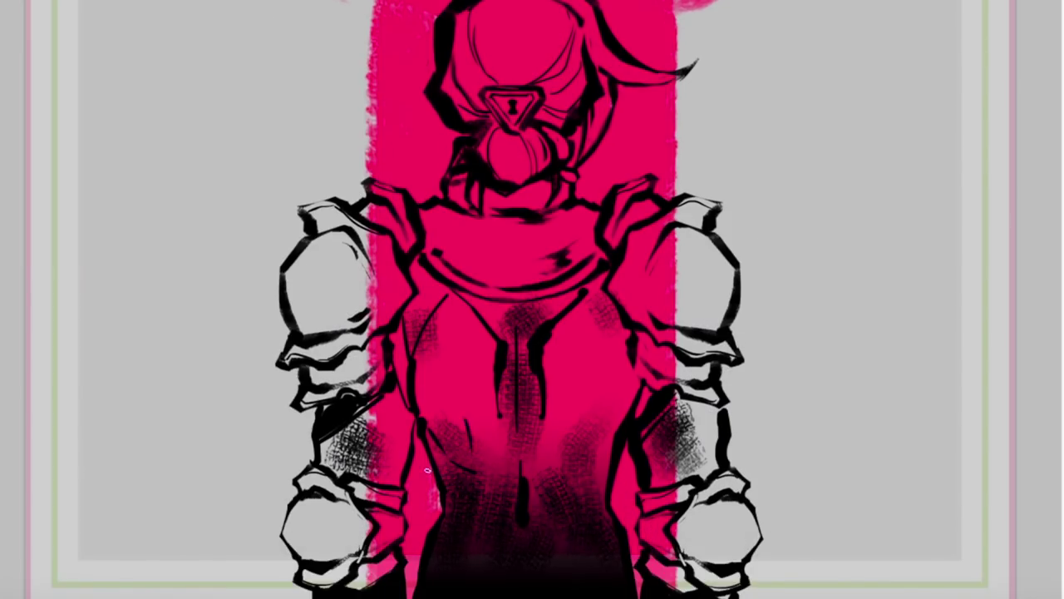
Deepen the textured shading on the shoulder blades, waist and inner arms with dry brush strokes.
left_click_drag(431, 301, 418, 322)
left_click_drag(596, 305, 615, 343)
left_click_drag(431, 406, 454, 441)
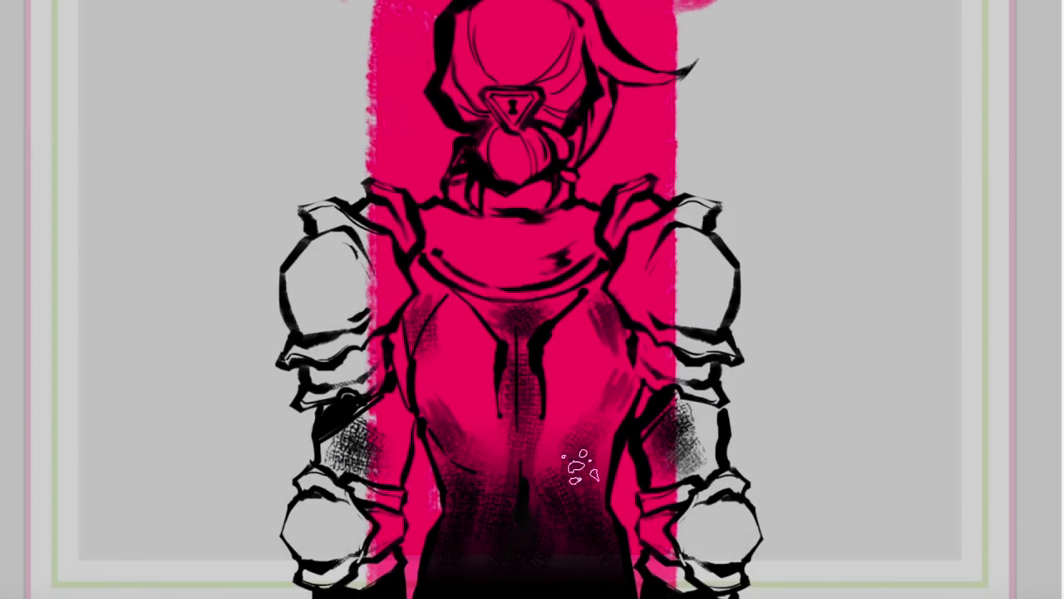
left_click_drag(604, 429, 583, 467)
left_click_drag(398, 408, 383, 453)
left_click_drag(653, 442, 668, 475)
left_click_drag(401, 389, 384, 416)
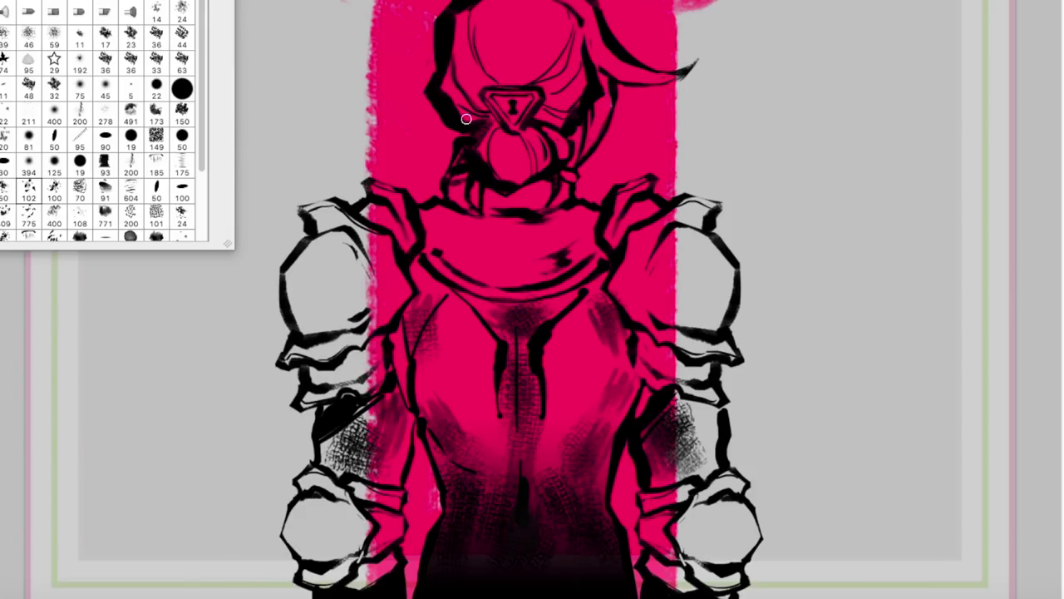
Ink loose hair strands on both sides of the head and small buckles on either side of the collar.
left_click_drag(462, 132, 413, 140)
left_click_drag(453, 175, 449, 198)
left_click_drag(619, 90, 613, 137)
left_click_drag(486, 217, 525, 219)
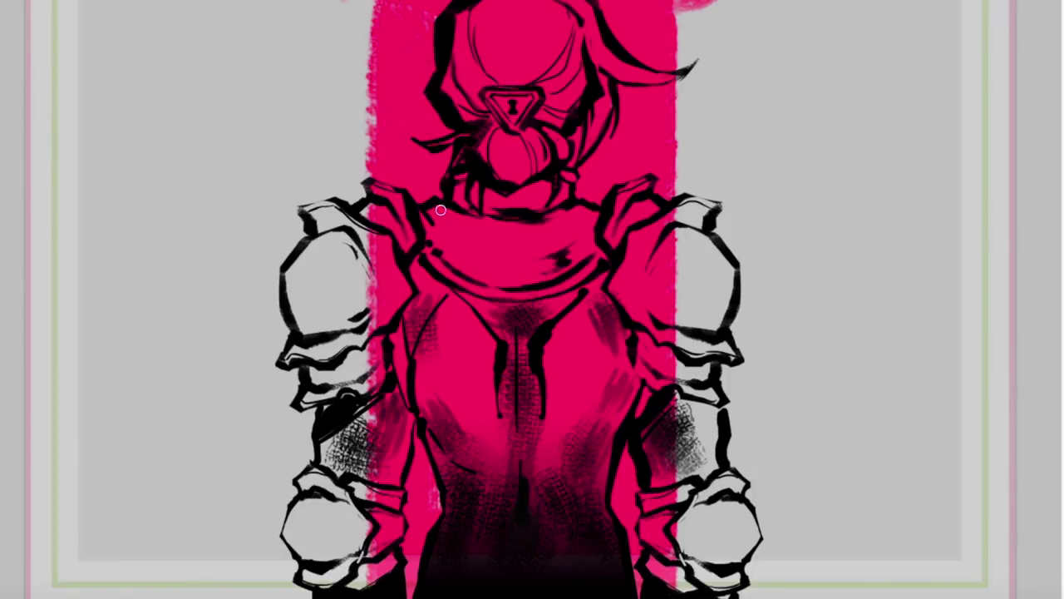
left_click_drag(596, 214, 580, 230)
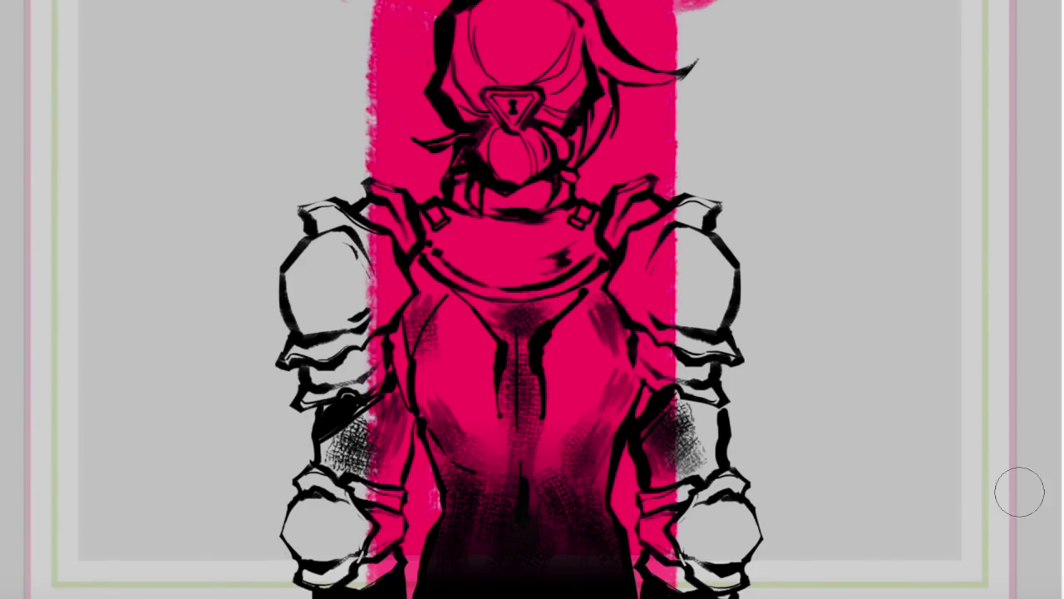
Color the figure's hair, bun and loose strands dark blue.
mouse_move(454, 108)
left_mouse_down()
mouse_move(496, 59)
mouse_move(564, 108)
left_mouse_up()
left_click_drag(581, 148, 577, 141)
left_click_drag(444, 178, 450, 165)
mouse_move(576, 163)
left_mouse_down()
mouse_move(613, 71)
mouse_move(702, 62)
left_mouse_up()
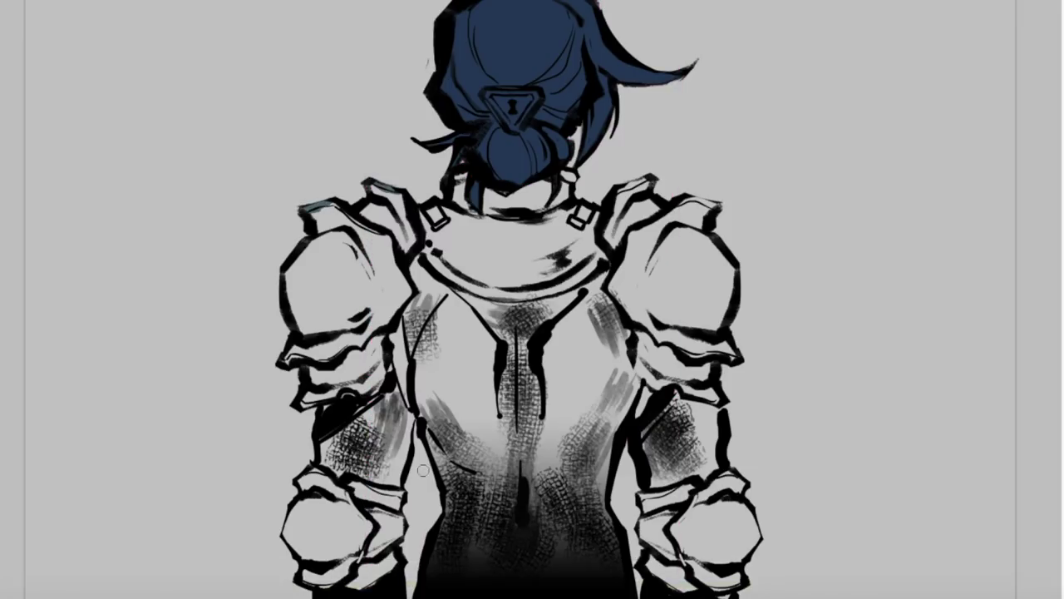
Select the figure's silhouette by inverting the background selection, and fill its armor with grey-teal.
left_click(57, 26)
key("super+shift+i")
left_click(185, 0)
left_click(463, 86)
key("Return")
key("g")
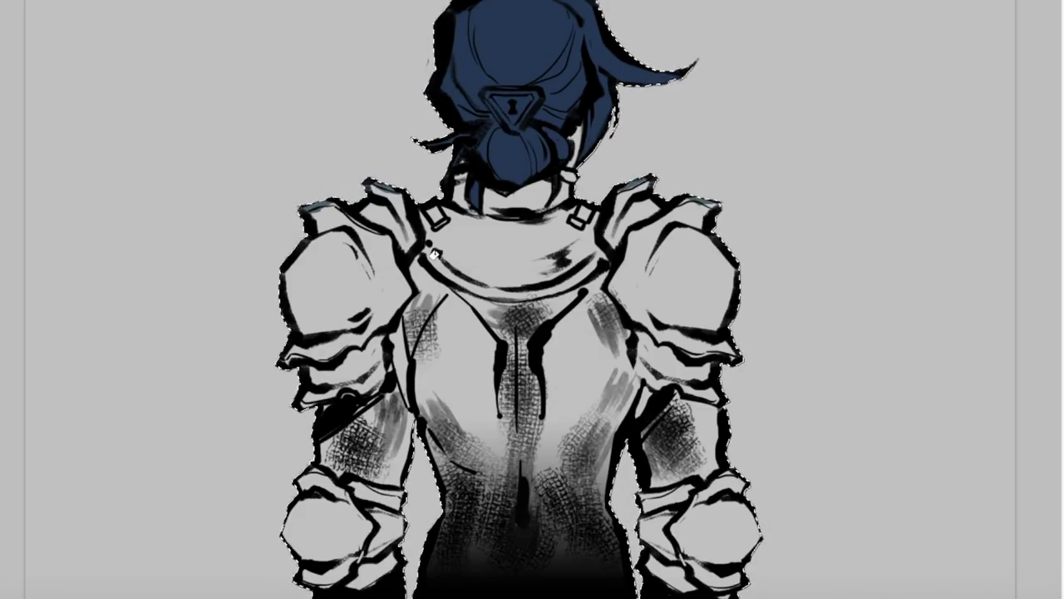
left_click(434, 254)
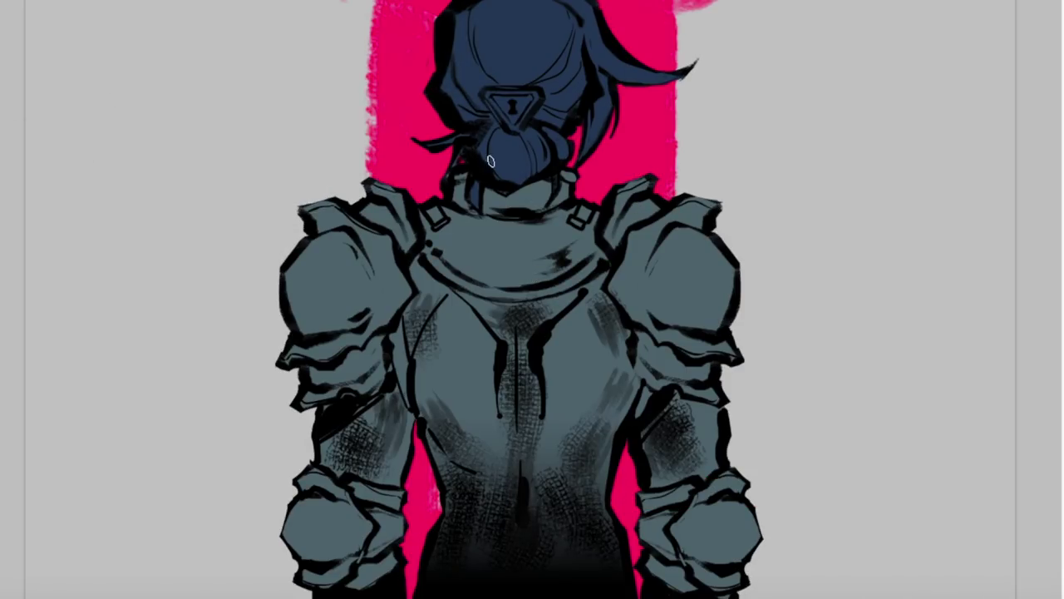
Color the collar straps and the gaps under both arms orange-red.
left_click(585, 210)
left_click_drag(399, 320, 409, 408)
left_click_drag(649, 386, 639, 416)
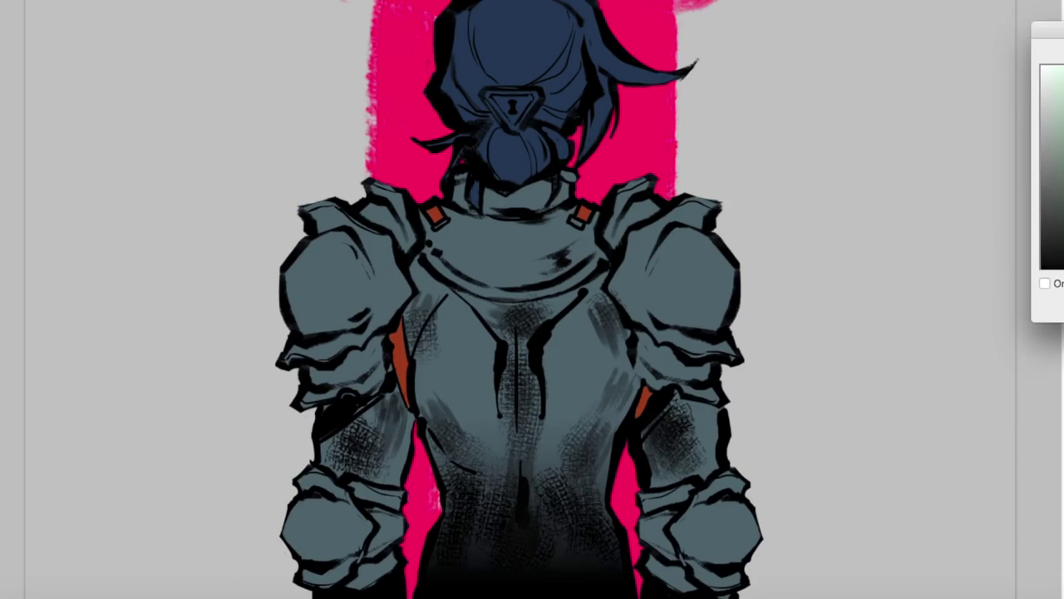
Paint the triangular keyhole gem in the hair bright green with darker teal facets.
left_click_drag(502, 102, 518, 109)
left_click_drag(512, 104, 516, 113)
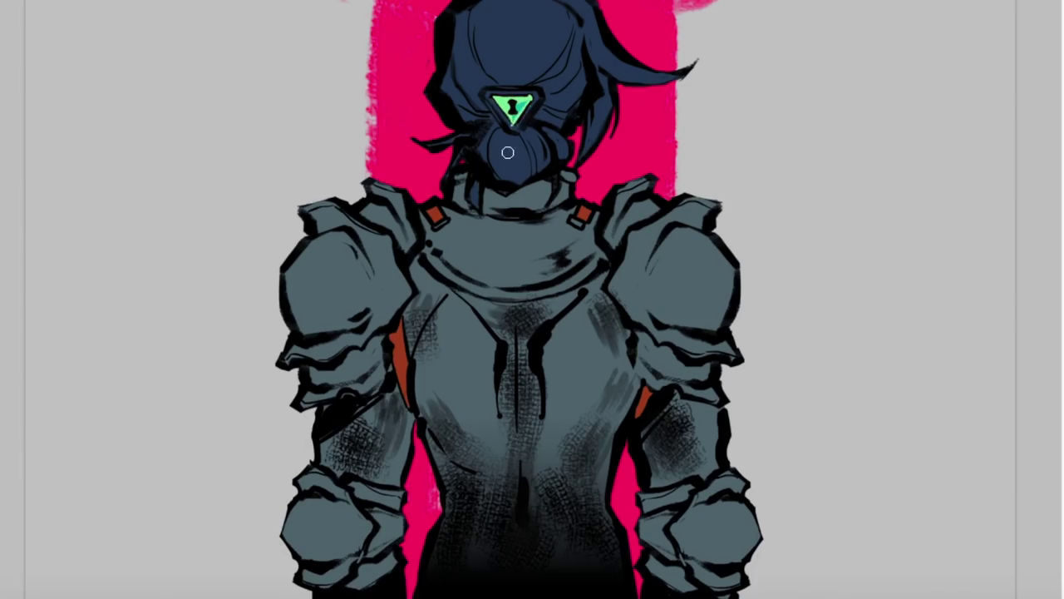
scroll(508, 153, "up", 4)
mouse_move(696, 275)
left_mouse_down()
mouse_move(561, 251)
mouse_move(562, 263)
left_mouse_up()
left_click_drag(600, 229, 564, 283)
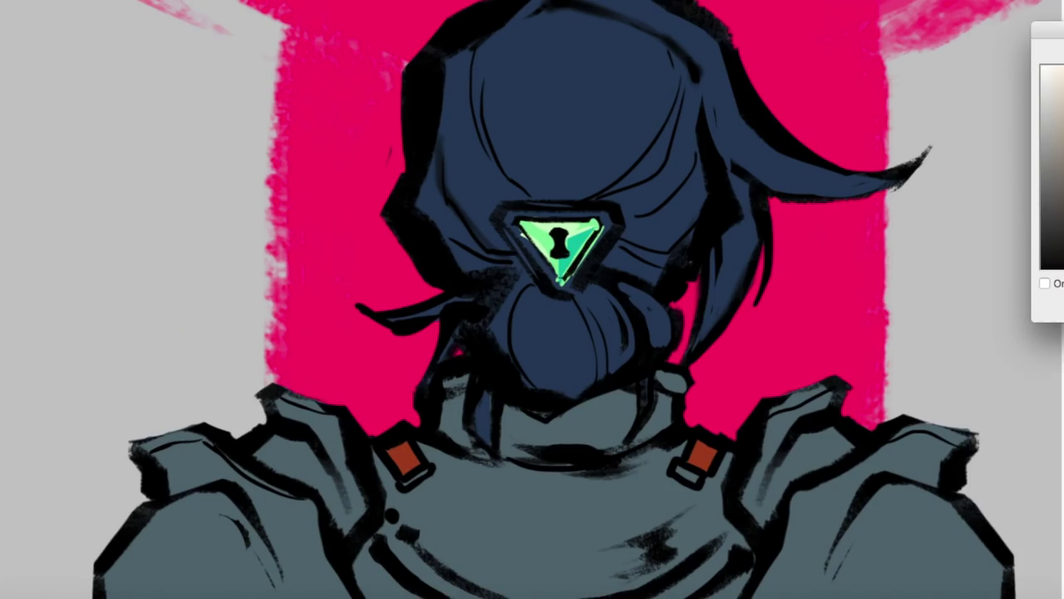
Color the collar buckles and the triangular frame around the gem pale gold.
key("Return")
left_click_drag(405, 483, 428, 470)
left_click_drag(679, 469, 698, 478)
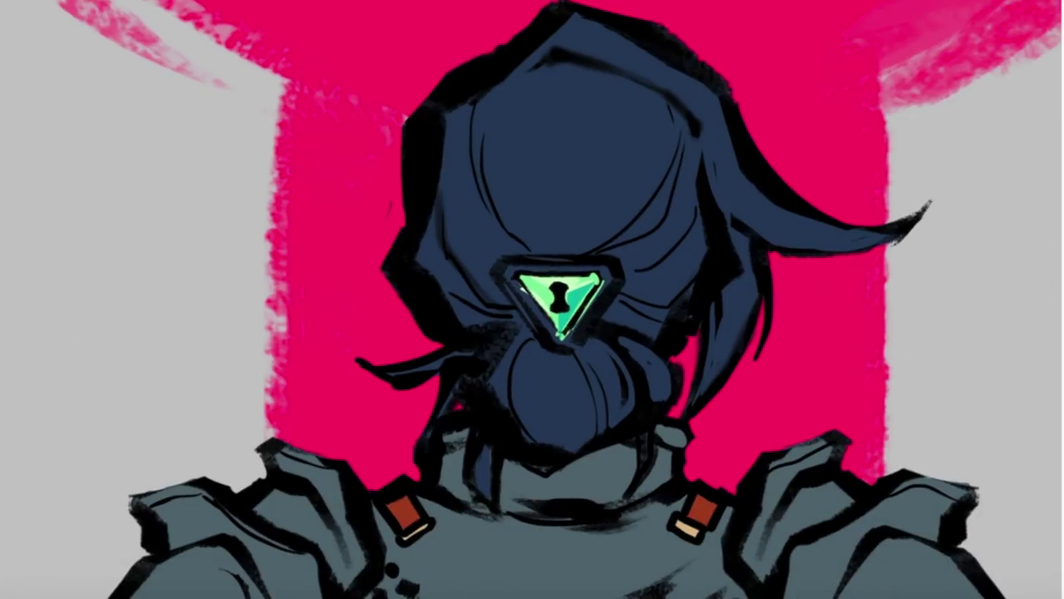
mouse_move(509, 271)
left_mouse_down()
mouse_move(567, 340)
mouse_move(510, 264)
left_mouse_up()
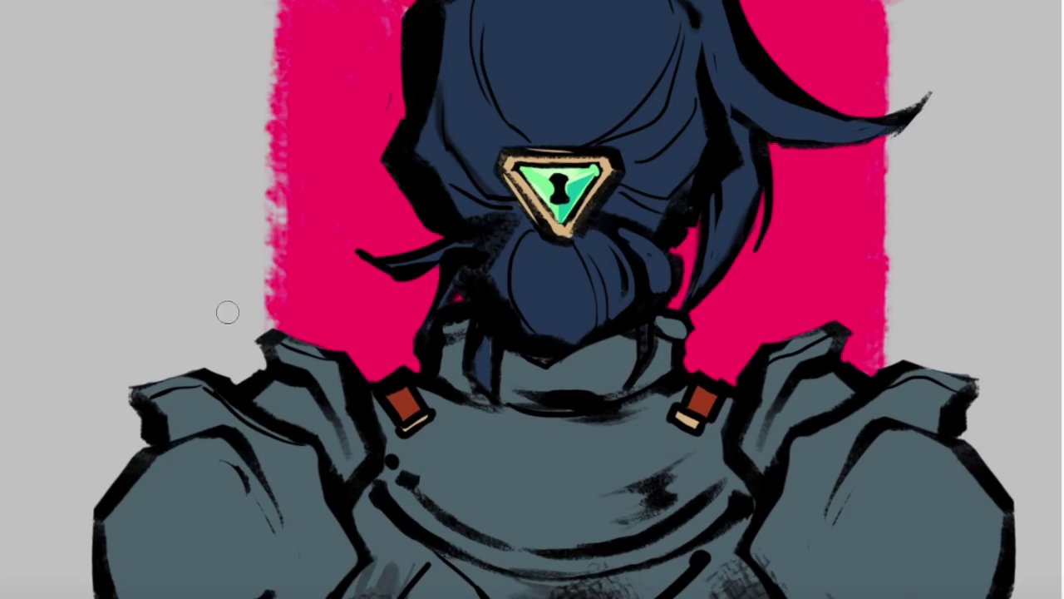
left_click_drag(507, 185, 536, 221)
Recolor the torso and the exposed parts of both arms dark slate, leaving the armor grey-teal.
key("ctrl+minus")
key("ctrl+minus")
left_click_drag(566, 399, 565, 504)
mouse_move(472, 348)
left_mouse_down()
mouse_move(479, 329)
mouse_move(605, 271)
mouse_move(632, 380)
mouse_move(611, 561)
mouse_move(606, 420)
left_mouse_up()
mouse_move(333, 447)
left_mouse_down()
mouse_move(360, 413)
mouse_move(396, 482)
mouse_move(405, 428)
mouse_move(377, 403)
left_mouse_up()
mouse_move(657, 447)
left_mouse_down()
mouse_move(661, 417)
mouse_move(697, 467)
mouse_move(698, 427)
mouse_move(713, 470)
left_mouse_up()
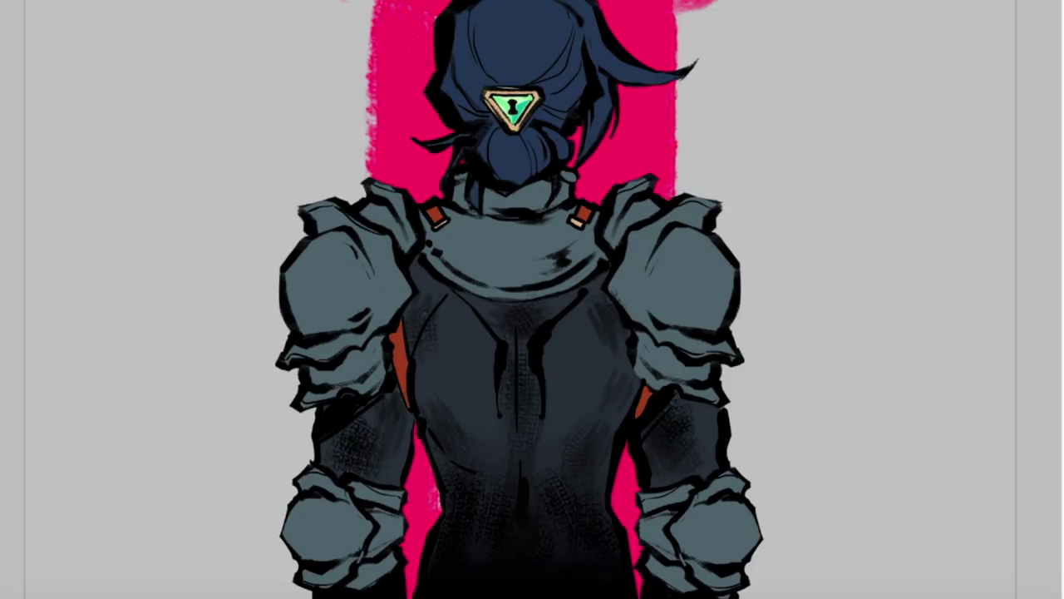
Paint the creature's upper and lower teeth pale mint.
scroll(521, 299, "up", 5)
key("super+minus")
key("super+minus")
key("super+minus")
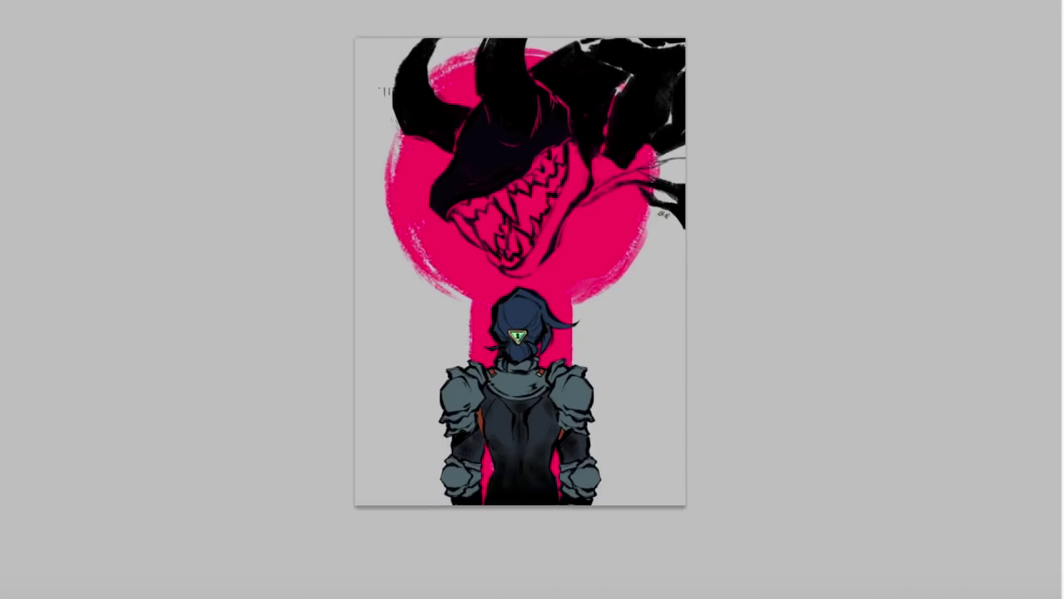
key("super+plus")
key("super+plus")
key("super+plus")
key("super+plus")
scroll(521, 299, "down", 7)
scroll(490, 516, "left", 2)
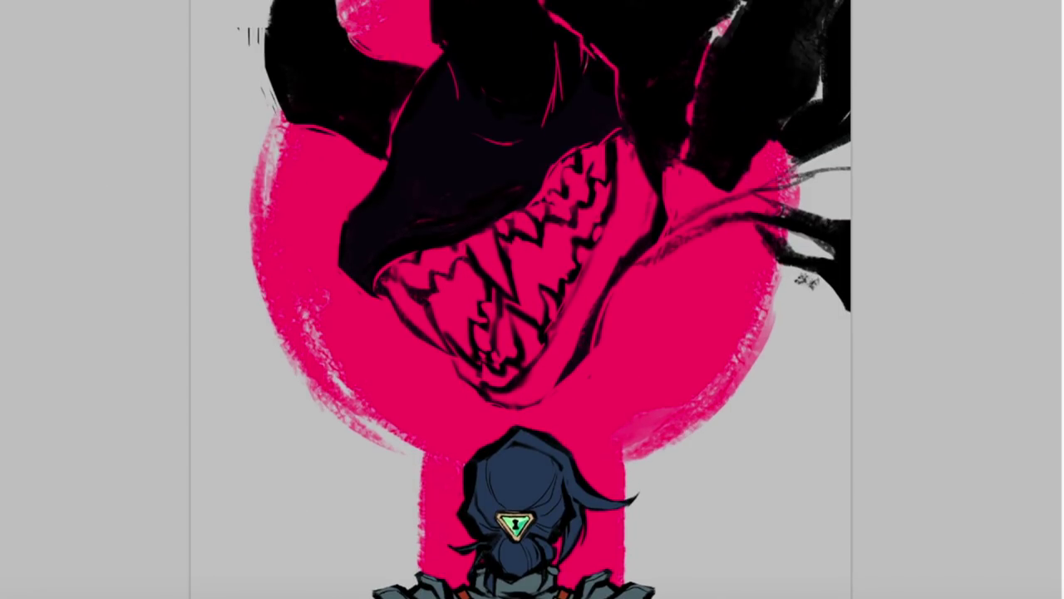
left_click_drag(380, 282, 441, 344)
mouse_move(398, 263)
left_mouse_down()
mouse_move(419, 274)
mouse_move(448, 262)
mouse_move(504, 287)
mouse_move(490, 234)
mouse_move(612, 145)
left_mouse_up()
mouse_move(488, 340)
left_mouse_down()
mouse_move(492, 378)
mouse_move(508, 311)
mouse_move(546, 326)
mouse_move(536, 284)
left_mouse_up()
mouse_move(548, 327)
left_mouse_down()
mouse_move(475, 330)
mouse_move(496, 356)
mouse_move(491, 304)
mouse_move(564, 288)
left_mouse_up()
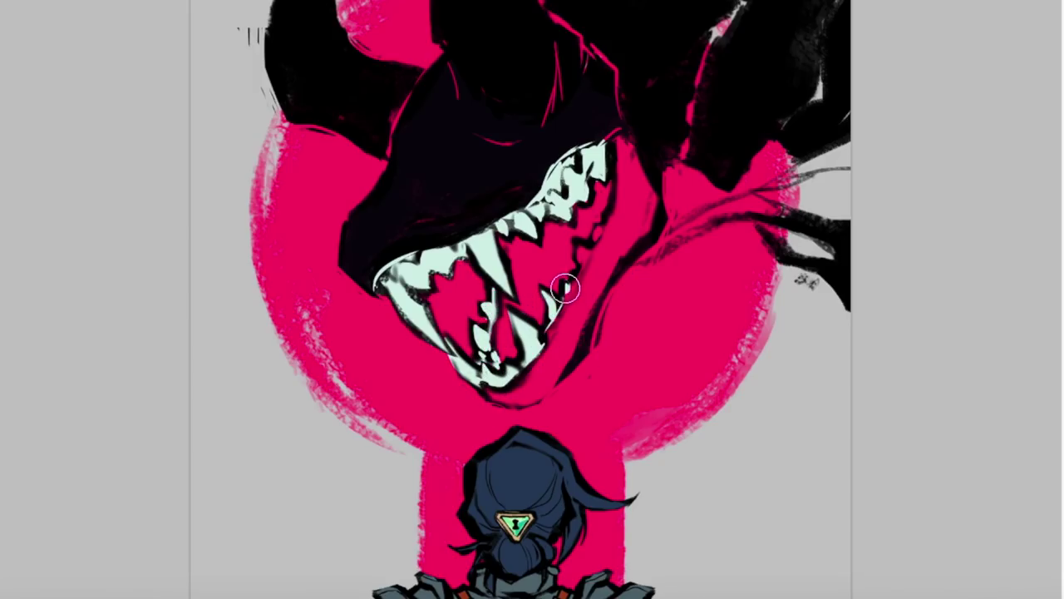
left_click_drag(580, 254, 596, 233)
Color the inside of the creature's mouth blue and its gums, jaw and neck edges purple.
left_click_drag(506, 348, 603, 195)
left_click_drag(500, 394, 543, 383)
left_click_drag(407, 256, 392, 276)
left_click_drag(536, 198, 568, 158)
mouse_move(545, 387)
left_mouse_down()
mouse_move(652, 215)
mouse_move(626, 212)
mouse_move(607, 126)
left_mouse_up()
mouse_move(710, 49)
left_mouse_down()
mouse_move(691, 218)
mouse_move(827, 76)
mouse_move(774, 51)
left_mouse_up()
Paint vertical magenta drips running down from the circle on both sides of the figure.
key("ctrl+0")
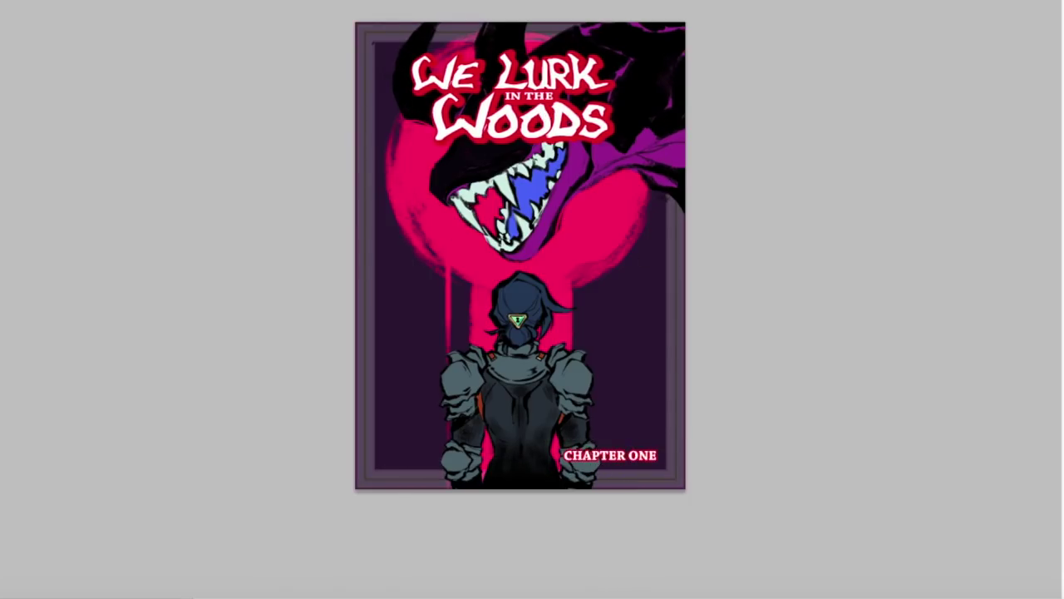
left_click_drag(449, 334, 448, 482)
left_click_drag(586, 288, 587, 440)
left_click_drag(458, 271, 457, 350)
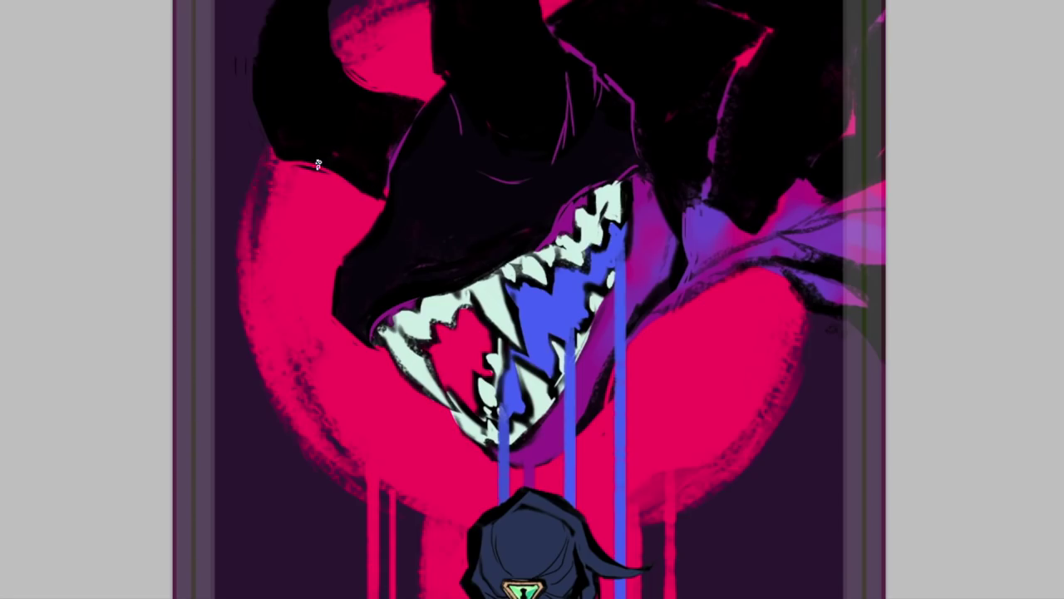
Add starry blue speckles to the creature's dark skin and soft blue highlights along its horns.
left_click_drag(472, 51, 493, 76)
mouse_move(324, 5)
left_mouse_down()
mouse_move(353, 87)
mouse_move(403, 107)
left_mouse_up()
left_click_drag(532, 3, 551, 133)
left_click_drag(605, 3, 567, 23)
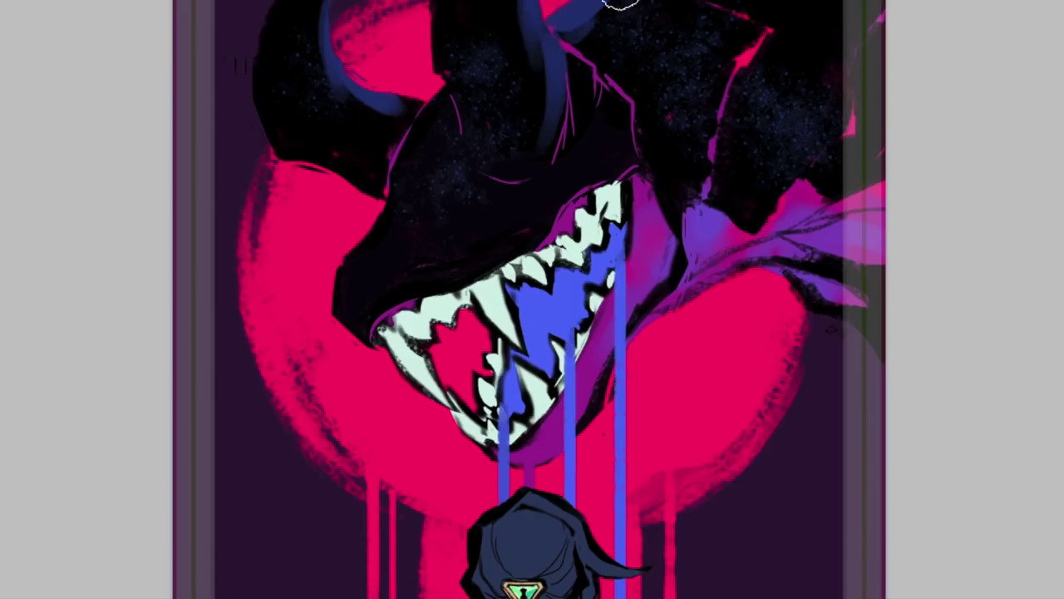
Paint blue highlights along the top edges of the creature's neck plates, undoing unwanted strokes.
left_click(101, 191)
left_click_drag(645, 5, 745, 20)
key("ctrl+z")
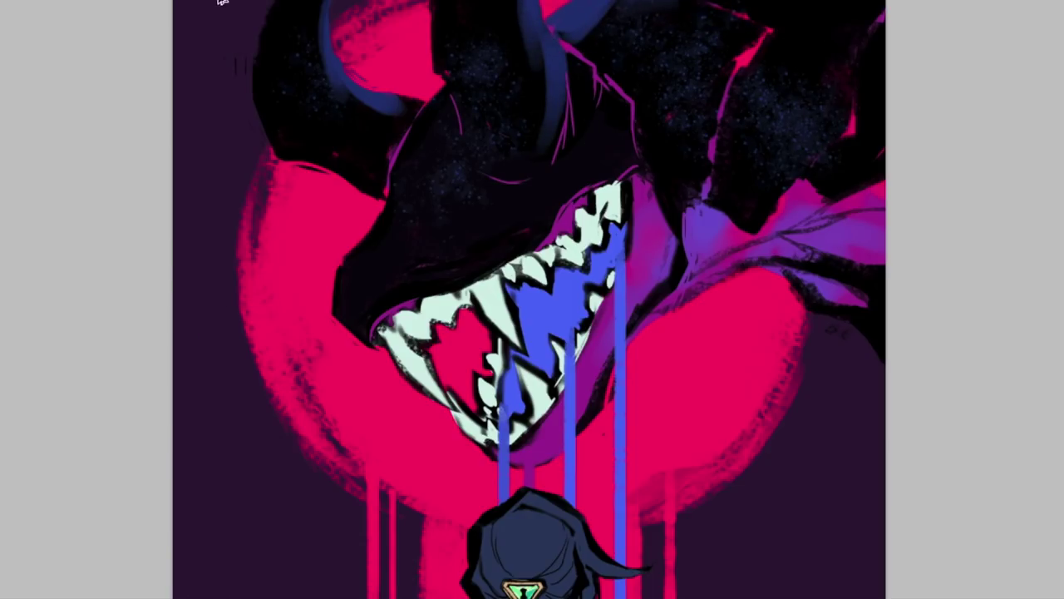
left_click_drag(670, 3, 746, 20)
left_click_drag(817, 2, 761, 11)
key("ctrl+z")
mouse_move(634, 26)
left_mouse_down()
mouse_move(586, 52)
mouse_move(607, 45)
left_mouse_up()
left_click_drag(679, 26, 613, 38)
left_click_drag(256, 100, 285, 158)
key("ctrl+z")
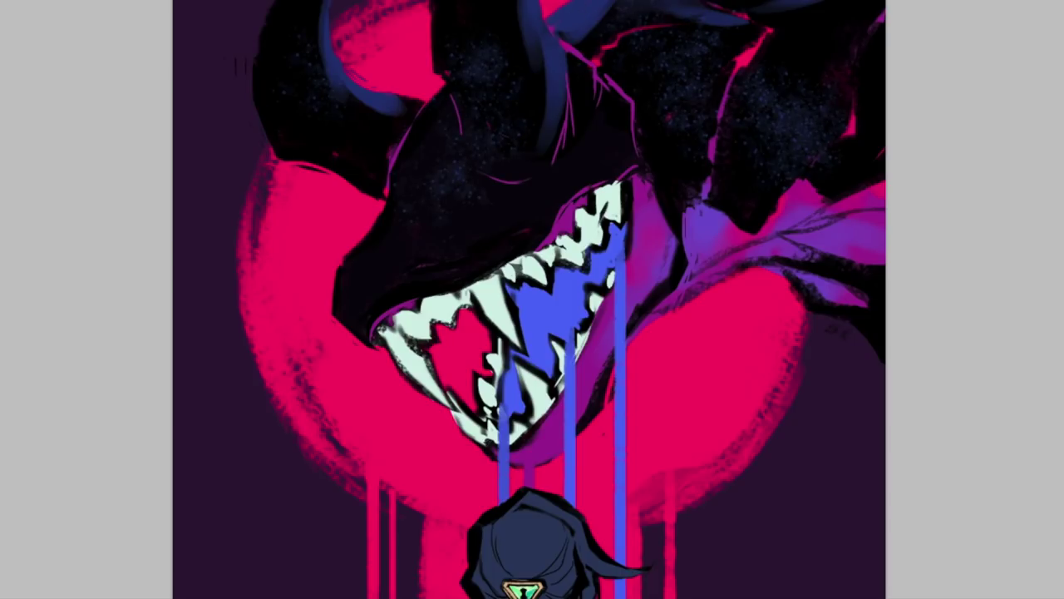
Paint blue rim light along the creature's snout, brow, central horn and the lower edges of its neck plates.
left_click_drag(424, 141, 357, 247)
left_click_drag(419, 172, 379, 229)
left_click_drag(425, 119, 392, 189)
left_click_drag(450, 85, 499, 172)
left_click_drag(467, 160, 523, 186)
left_click_drag(522, 5, 549, 108)
left_click_drag(549, 48, 542, 149)
mouse_move(658, 161)
left_mouse_down()
mouse_move(684, 227)
mouse_move(687, 190)
left_mouse_up()
mouse_move(713, 200)
left_mouse_down()
mouse_move(762, 218)
mouse_move(808, 167)
mouse_move(884, 177)
left_mouse_up()
left_click_drag(397, 185, 375, 228)
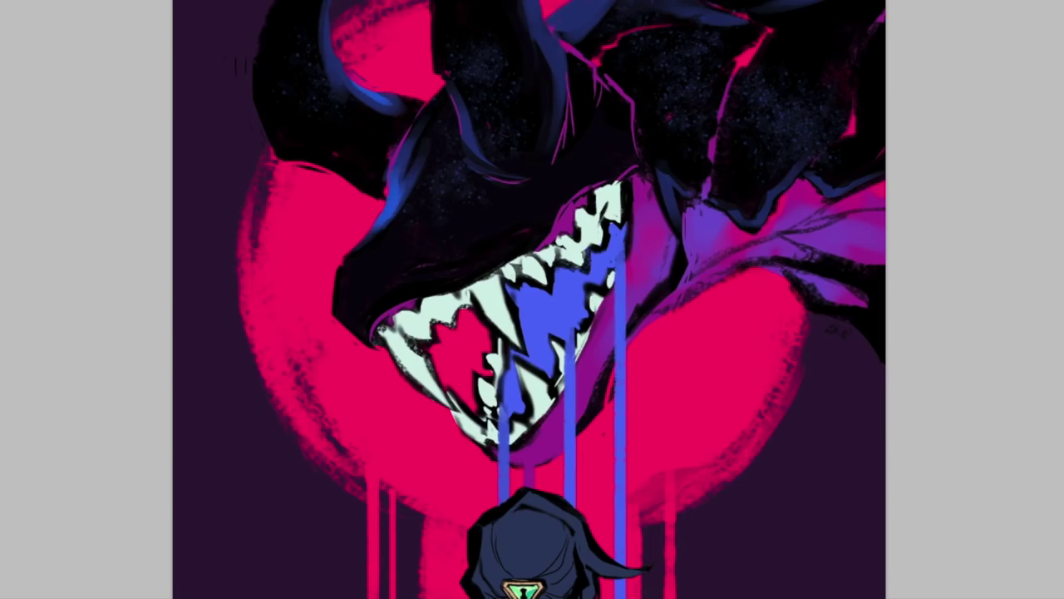
Brighten the blue edge light on the central horn and neck plates, and outline the snout and upper lip in blue.
left_click_drag(532, 2, 542, 23)
left_click_drag(547, 38, 562, 108)
left_click_drag(582, 1, 550, 32)
left_click_drag(689, 2, 755, 22)
left_click_drag(765, 28, 719, 106)
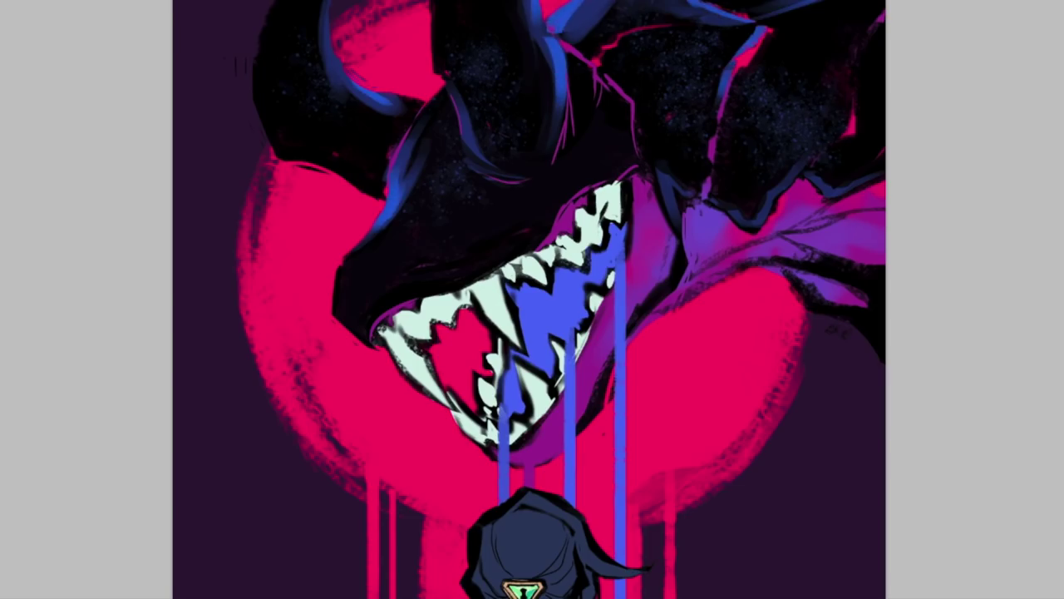
left_click_drag(357, 331, 529, 246)
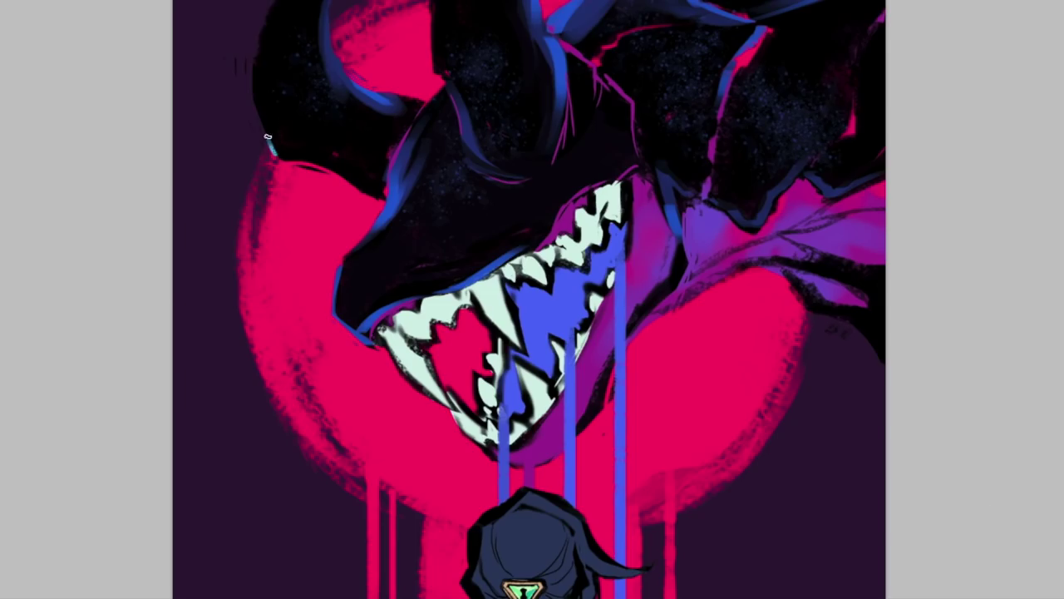
Add bright cyan rim light to the outer edges of both horns and the bridge of the snout.
mouse_move(251, 42)
left_mouse_down()
mouse_move(300, 162)
mouse_move(384, 200)
left_mouse_up()
left_click_drag(387, 198, 374, 226)
left_click_drag(404, 148, 366, 236)
left_click_drag(429, 9, 459, 121)
left_click_drag(428, 2, 430, 23)
left_click_drag(545, 26, 562, 101)
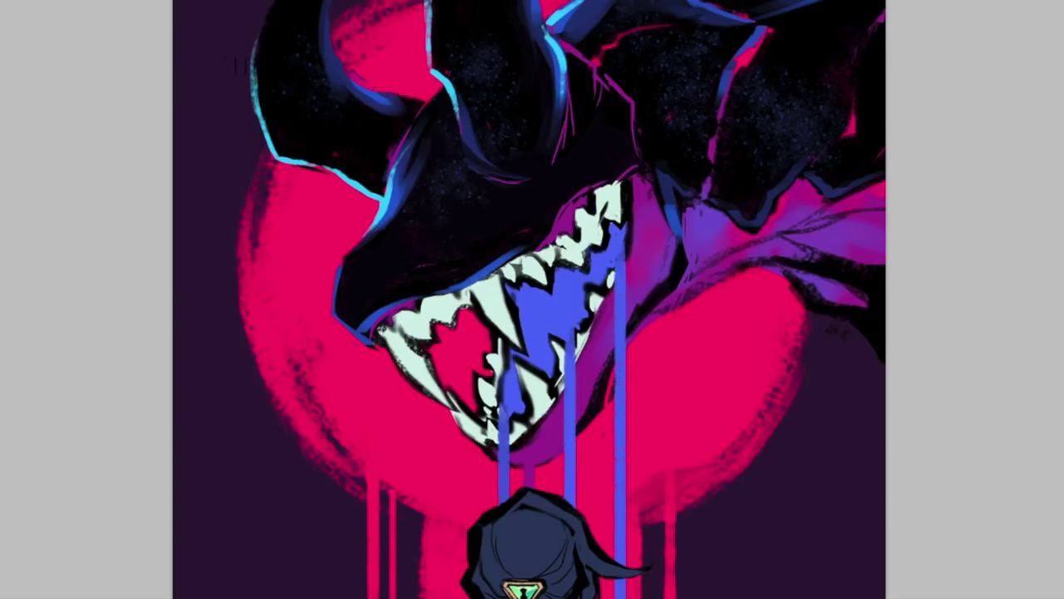
Trace the lower and outer edges of the creature's neck plates with blue and cyan rim light.
mouse_move(670, 191)
left_mouse_down()
mouse_move(757, 233)
mouse_move(809, 170)
left_mouse_up()
left_click_drag(813, 175, 848, 83)
left_click_drag(833, 202, 884, 176)
left_click_drag(746, 222, 770, 216)
left_click_drag(804, 179, 832, 152)
left_click_drag(850, 79, 882, 21)
Paint broad dark blue highlight planes on the neck plate behind the creature's head.
left_click_drag(754, 28, 671, 63)
mouse_move(746, 31)
left_mouse_down()
mouse_move(698, 12)
mouse_move(691, 36)
mouse_move(621, 79)
left_mouse_up()
left_click(101, 192)
left_click_drag(710, 30, 628, 70)
Draw jagged glowing magenta cracks behind the creature's jaw, across its left horn and over the neck plate.
left_click(128, 248)
left_click_drag(554, 157, 574, 174)
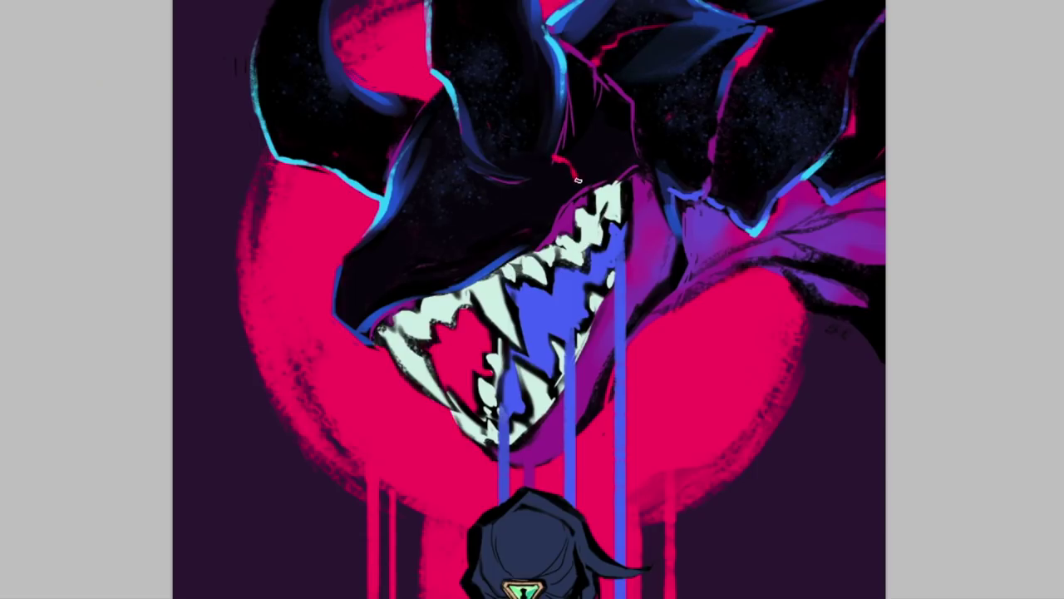
left_click_drag(341, 156, 294, 23)
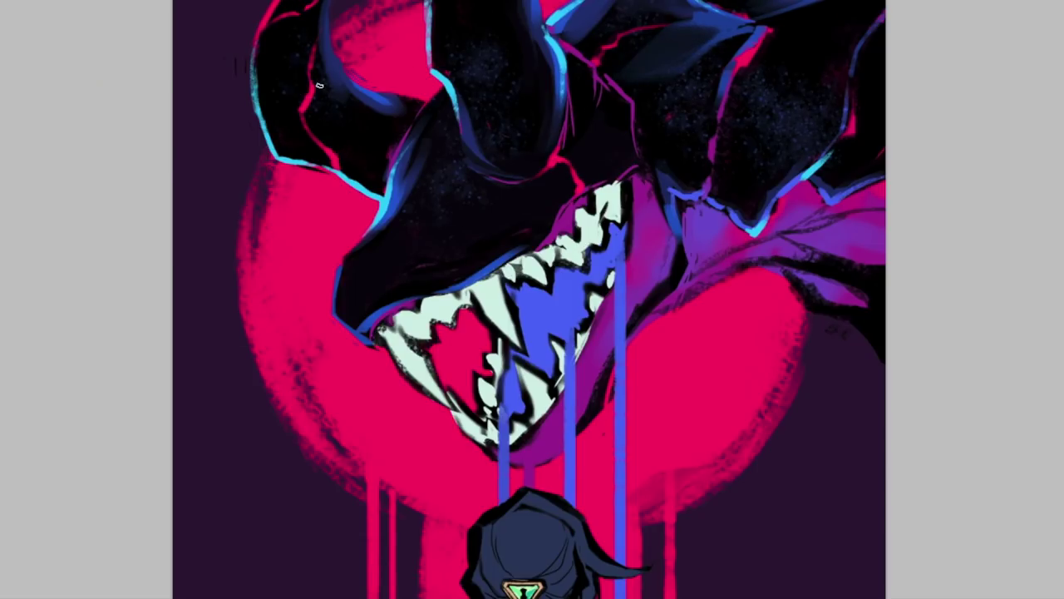
left_click_drag(749, 71, 847, 79)
left_click_drag(786, 91, 790, 177)
left_click_drag(815, 81, 861, 38)
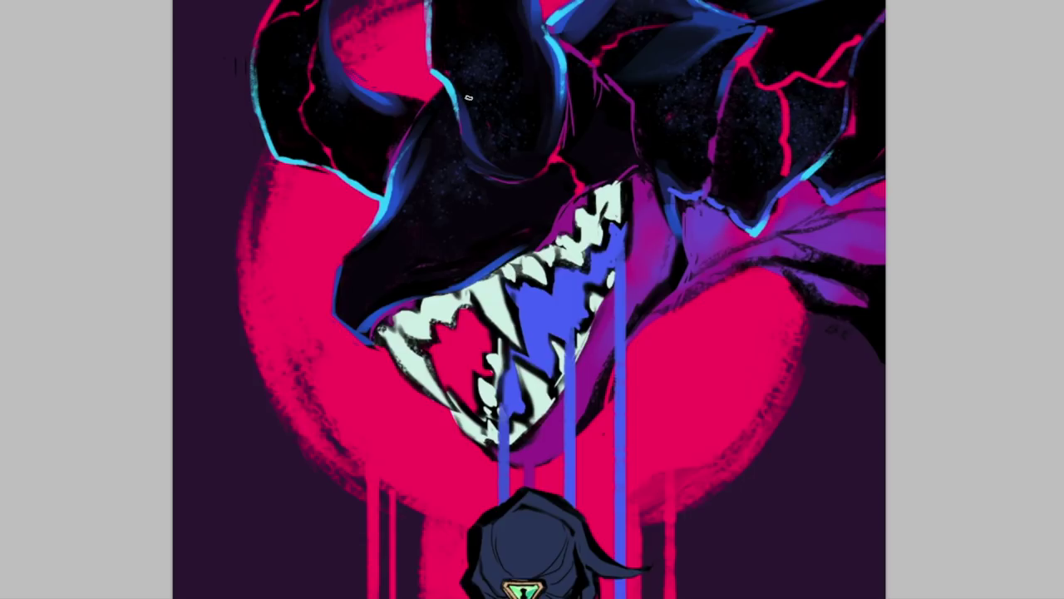
Draw jagged magenta cracks on the creature's right horn and reshape the neck plate cracks into rougher, thinner branches.
left_click_drag(466, 83, 491, 4)
left_click_drag(552, 110, 517, 129)
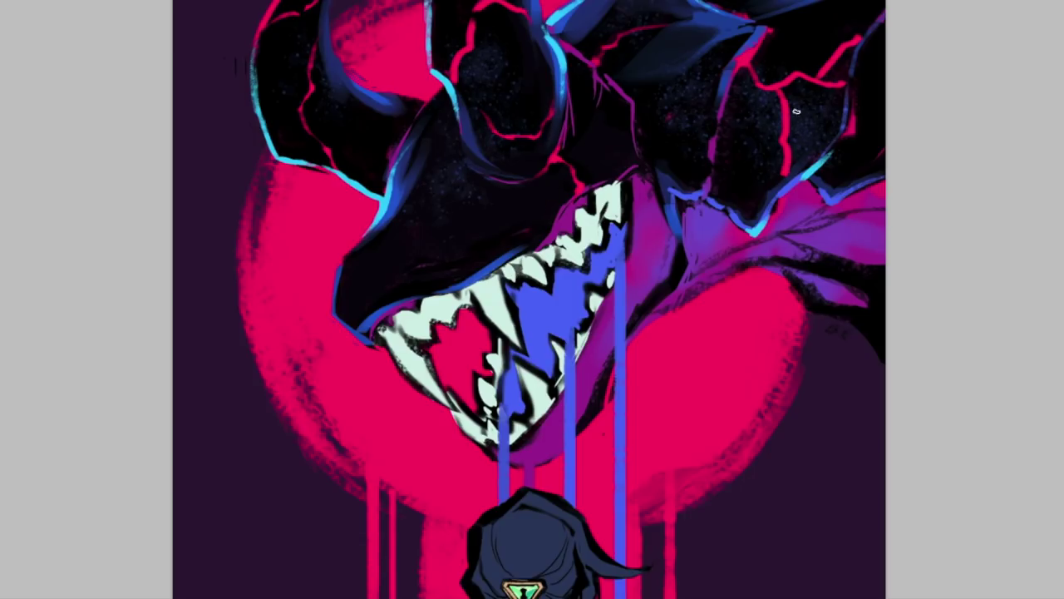
left_click_drag(799, 71, 860, 35)
left_click_drag(779, 98, 781, 175)
left_click_drag(793, 125, 793, 165)
left_click_drag(469, 45, 474, 32)
Select the creature's teeth and shade them with blue shadows between and beneath the pale highlights.
left_click_drag(366, 331, 524, 247)
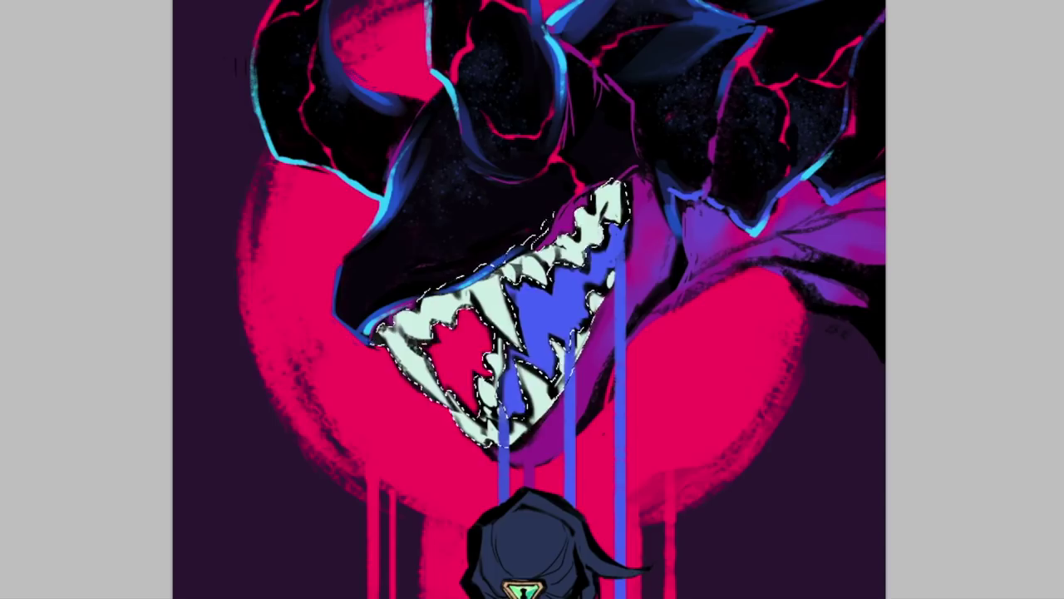
left_click(74, 220)
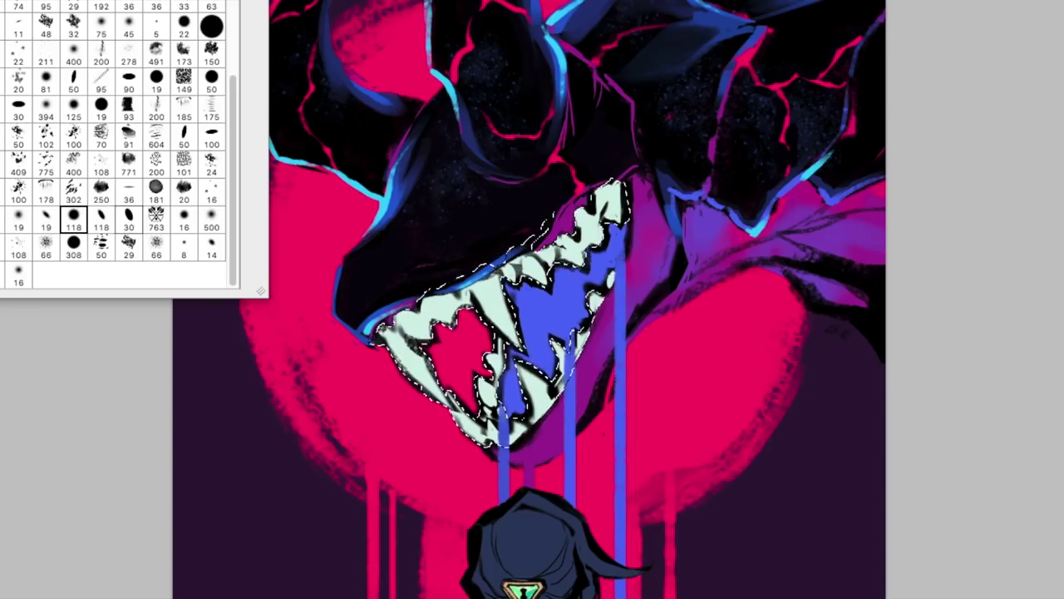
left_click_drag(408, 362, 446, 403)
left_click_drag(421, 331, 430, 338)
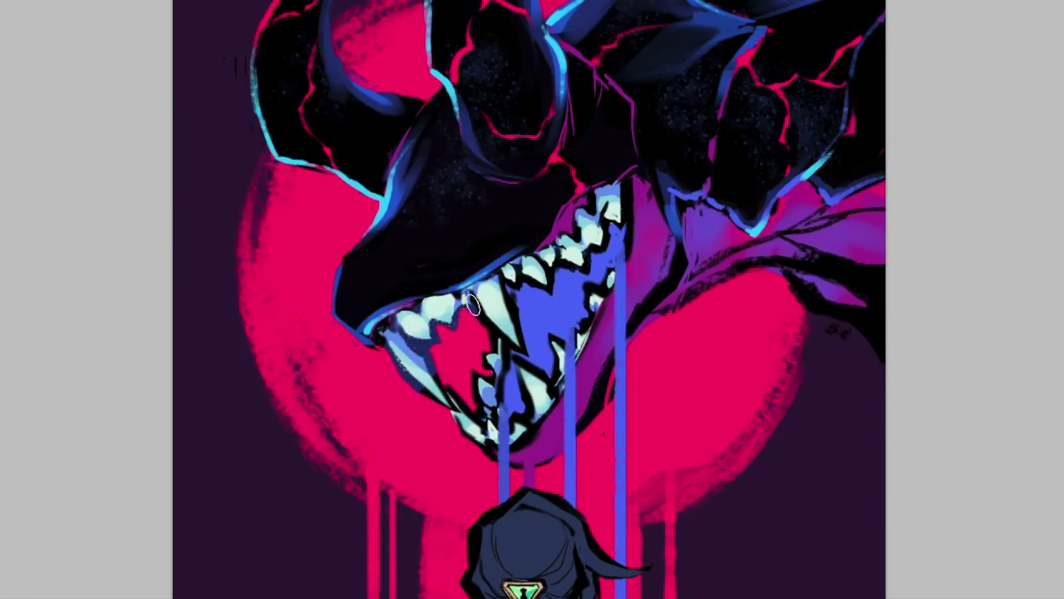
mouse_move(611, 206)
left_mouse_down()
mouse_move(497, 374)
mouse_move(527, 423)
mouse_move(600, 279)
left_mouse_up()
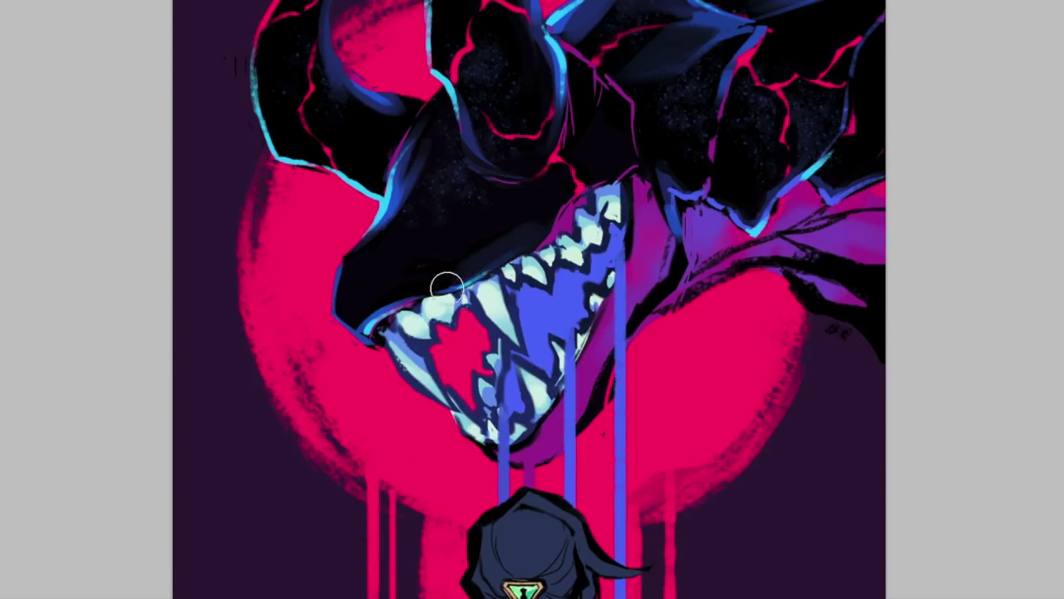
Trace the edges of the creature's teeth with thin cyan rim light and touches of pink.
left_click(79, 12)
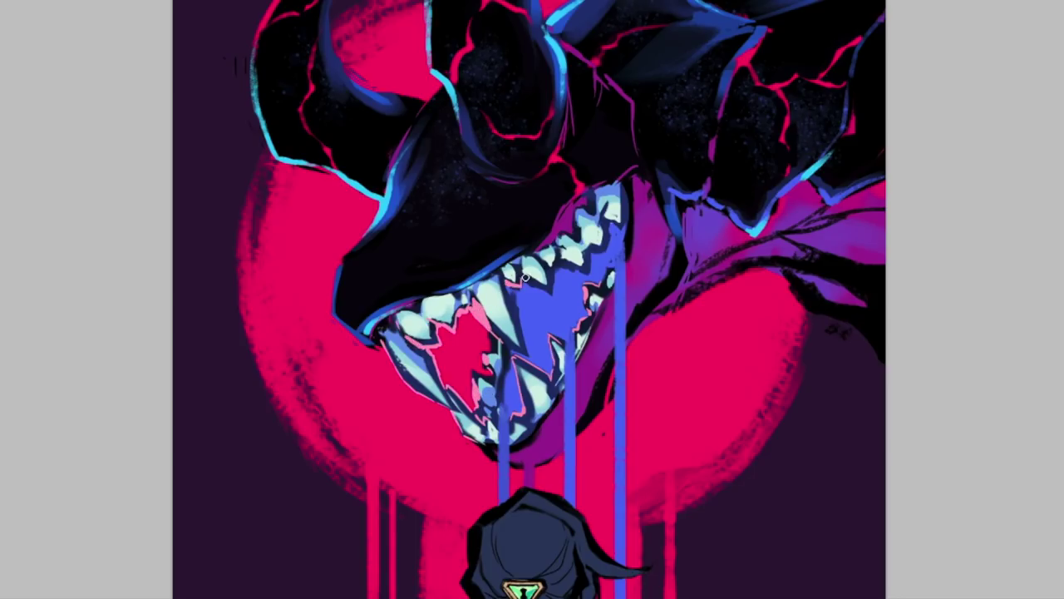
left_click(50, 1)
scroll(116, 200, "down", 5)
left_click(116, 200)
mouse_move(615, 223)
left_mouse_down()
mouse_move(598, 228)
mouse_move(542, 377)
left_mouse_up()
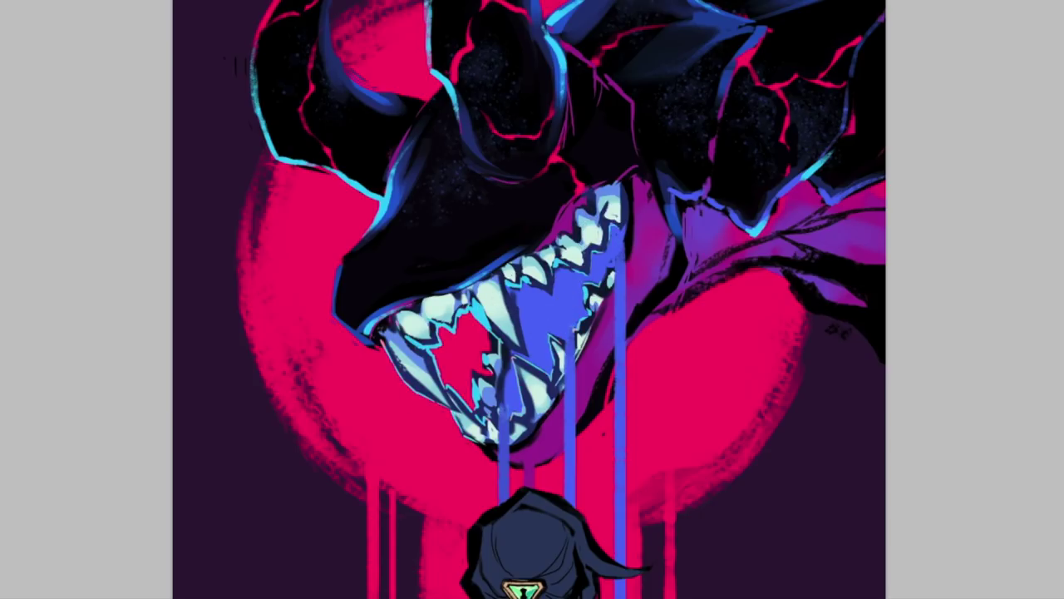
Select the flat blue mouth interior and paint it with magenta, dark purple and deep blue galaxy colors.
key("ctrl+0")
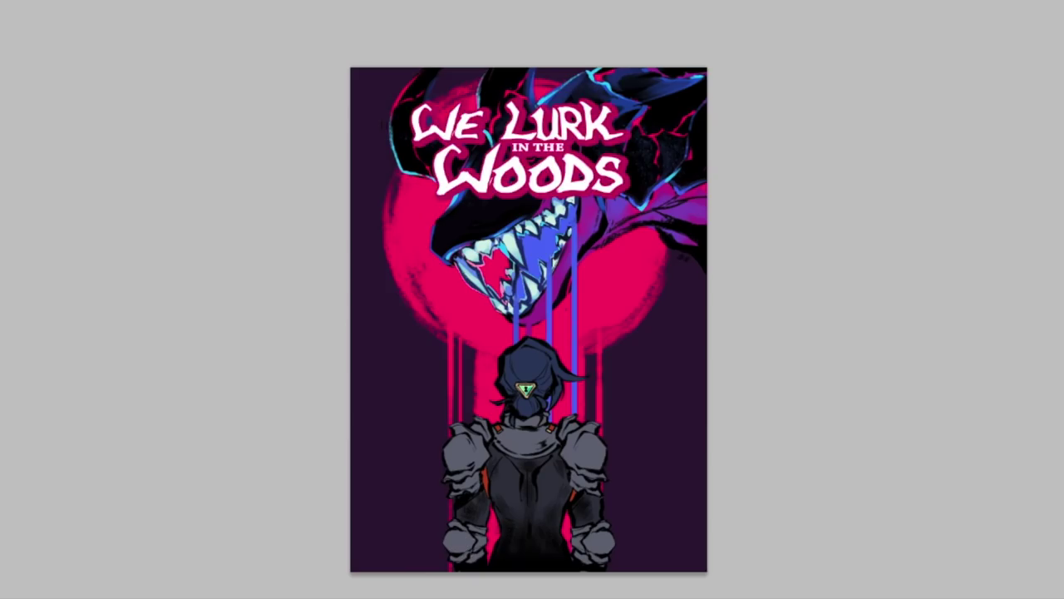
key("ctrl+plus")
key("ctrl+plus")
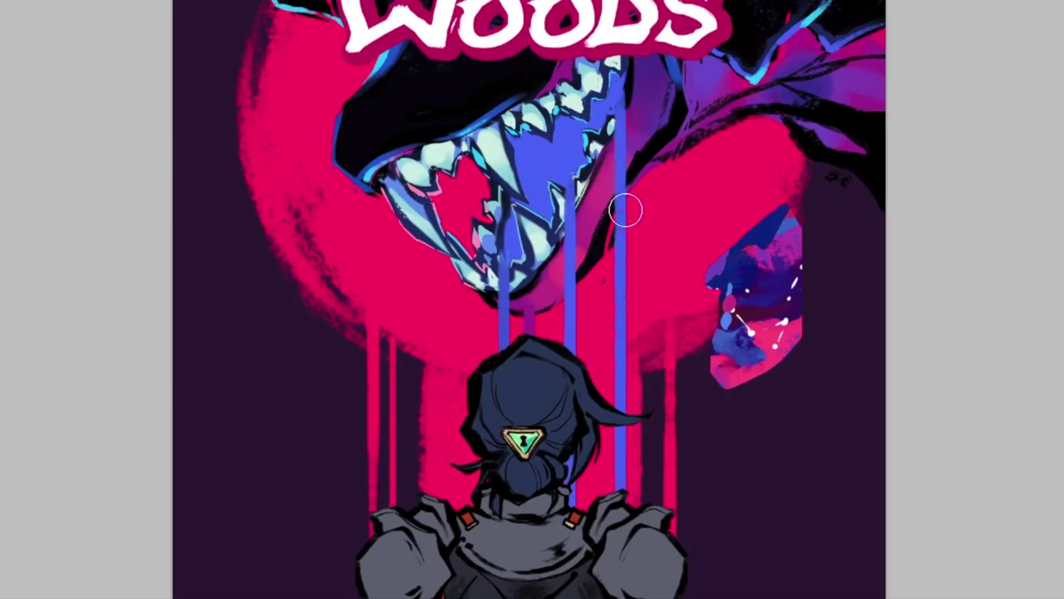
key("w")
left_click(565, 158)
key("b")
left_click_drag(538, 222, 551, 174)
left_click_drag(613, 81, 594, 116)
left_click_drag(532, 150, 566, 142)
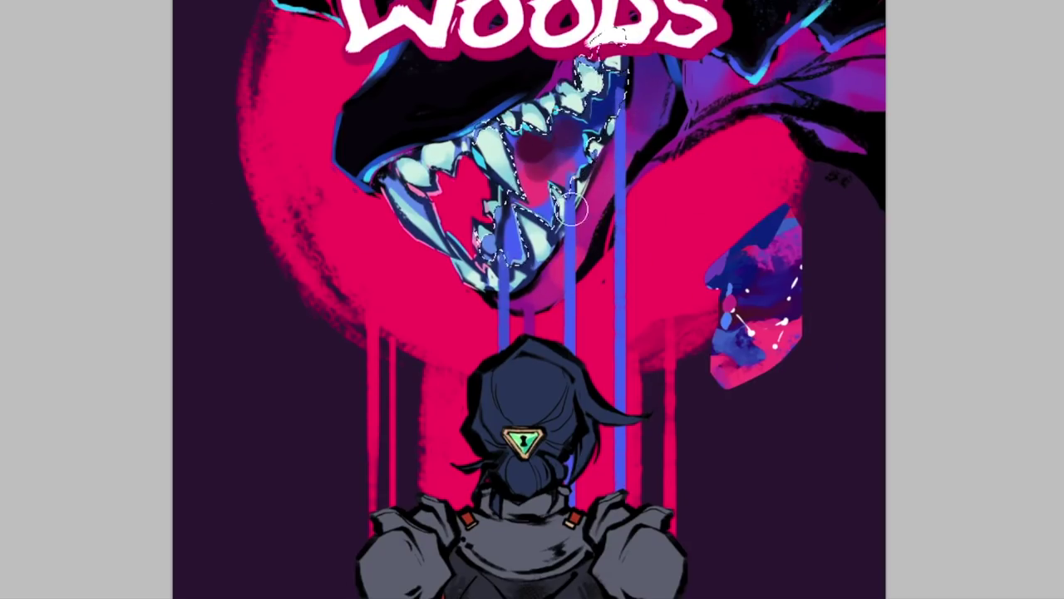
key("ctrl+d")
Paint pink, blue and dark purple galaxy patches along the creature's jaw, throat and neck.
left_click_drag(654, 83, 643, 136)
left_click_drag(698, 73, 694, 117)
left_click_drag(869, 73, 853, 121)
left_click(102, 244)
left_click_drag(821, 84, 844, 92)
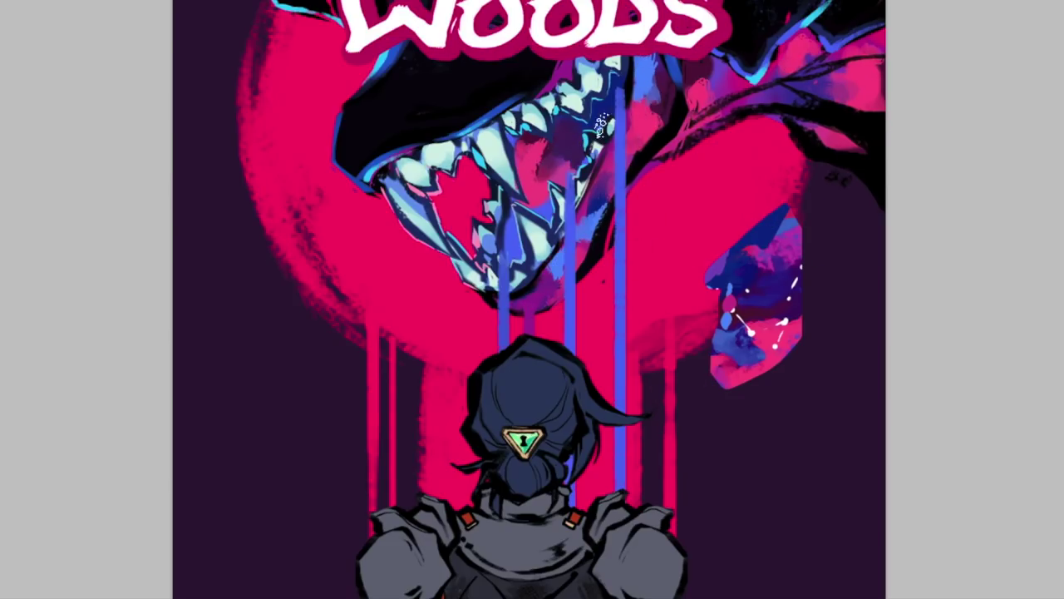
Blend deeper blue and purple tones from the galaxy reference into the mouth interior and around the lower teeth.
left_click_drag(517, 227, 541, 202)
left_click(794, 296, "alt")
left_click_drag(556, 265, 547, 278)
key("ctrl+z")
right_click(551, 268)
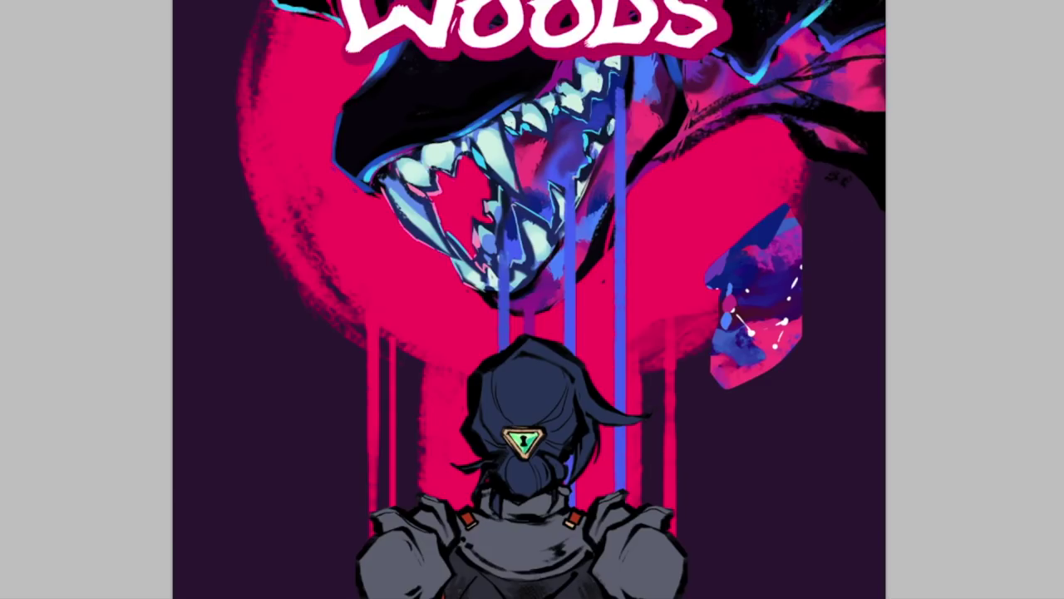
key("ctrl+z")
Draw white constellations of dots and connecting lines across the creature's neck, throat and lower jaw.
left_click(42, 2)
double_click(74, 14)
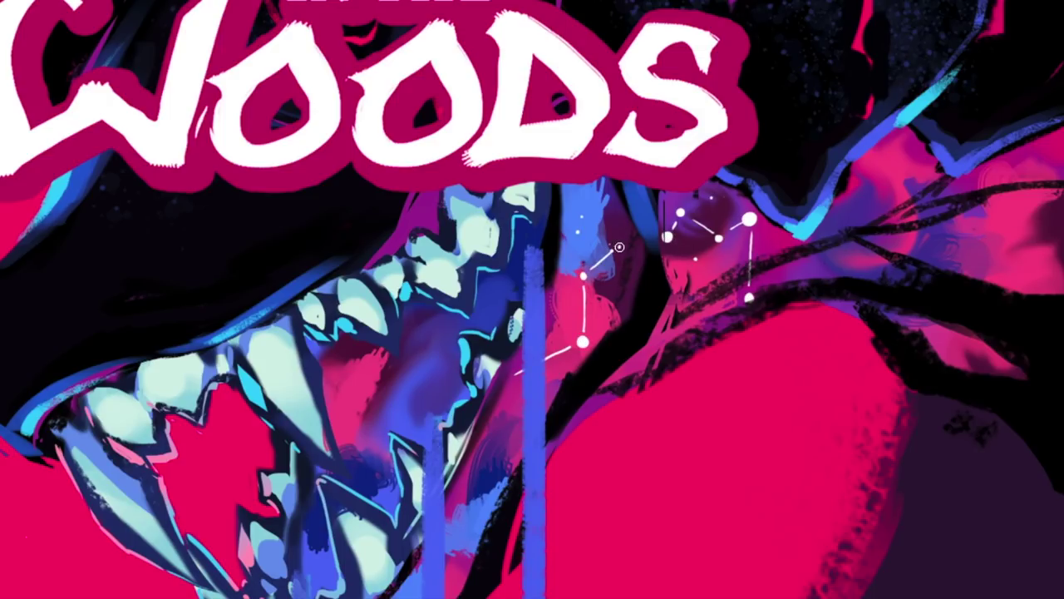
left_click_drag(553, 268, 571, 275)
left_click(505, 384)
mouse_move(505, 384)
left_mouse_down()
mouse_move(544, 284)
mouse_move(505, 227)
left_mouse_up()
left_click(372, 496)
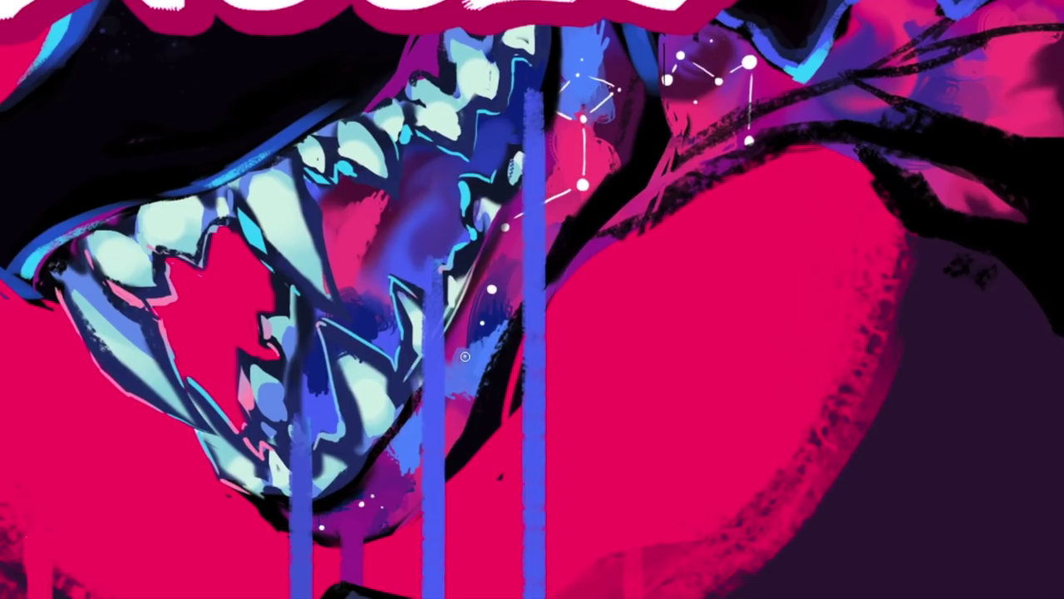
scroll(462, 403, "up", 3)
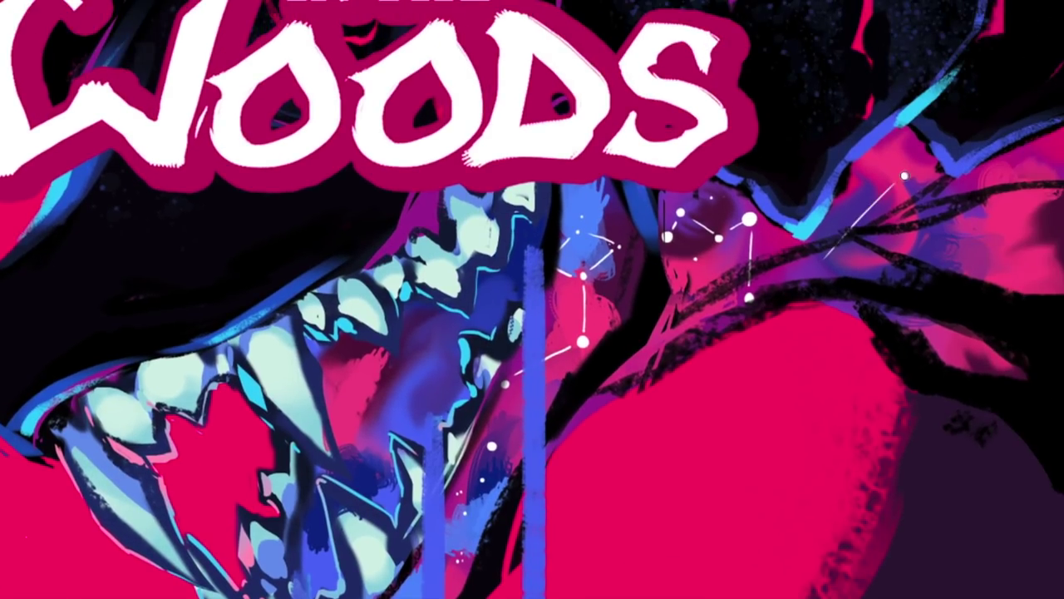
Darken the back of the creature's mouth and the top of the drip beside it with dark blue.
key("ctrl+0")
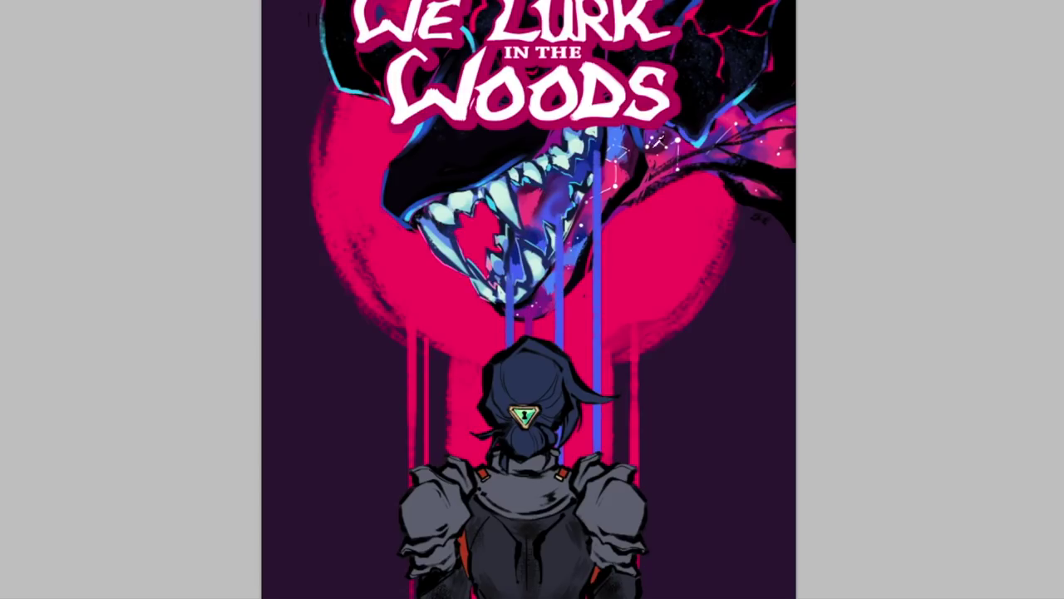
left_click(443, 223, "alt")
left_click_drag(576, 170, 542, 214)
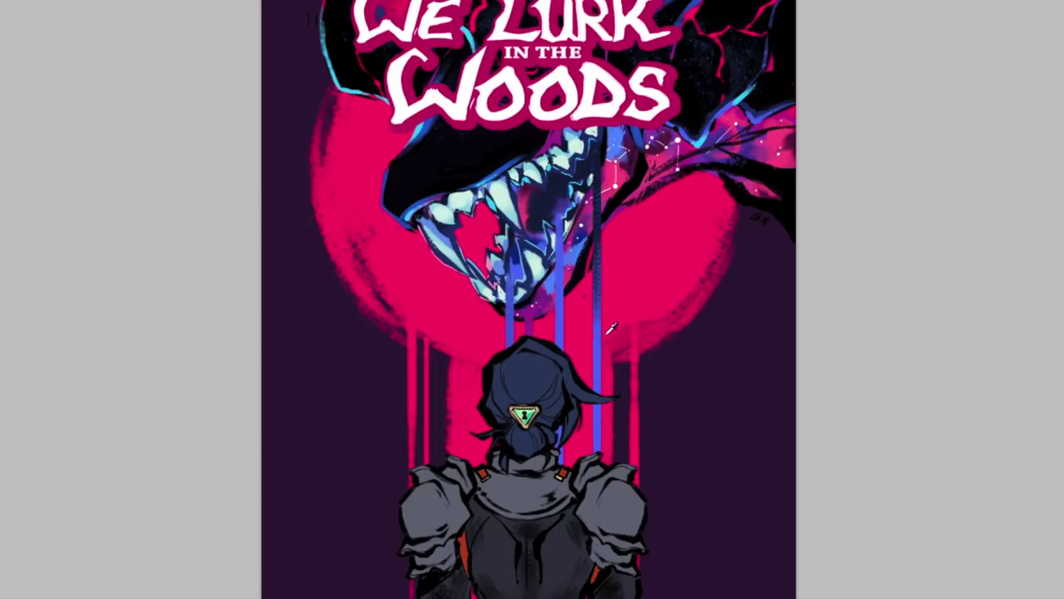
Trace thin light blue rim light along the lower edge of the creature's neck.
left_click(25, 2)
scroll(116, 166, "down", 5)
double_click(116, 167)
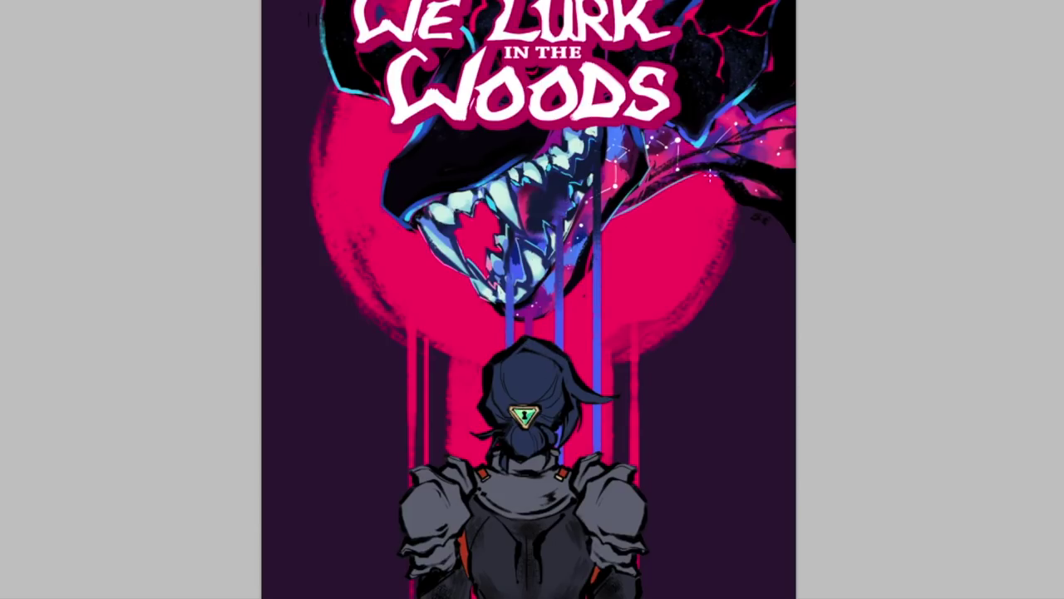
left_click_drag(710, 175, 787, 226)
key("super+z")
key("super+z")
key("super+z")
key("super+z")
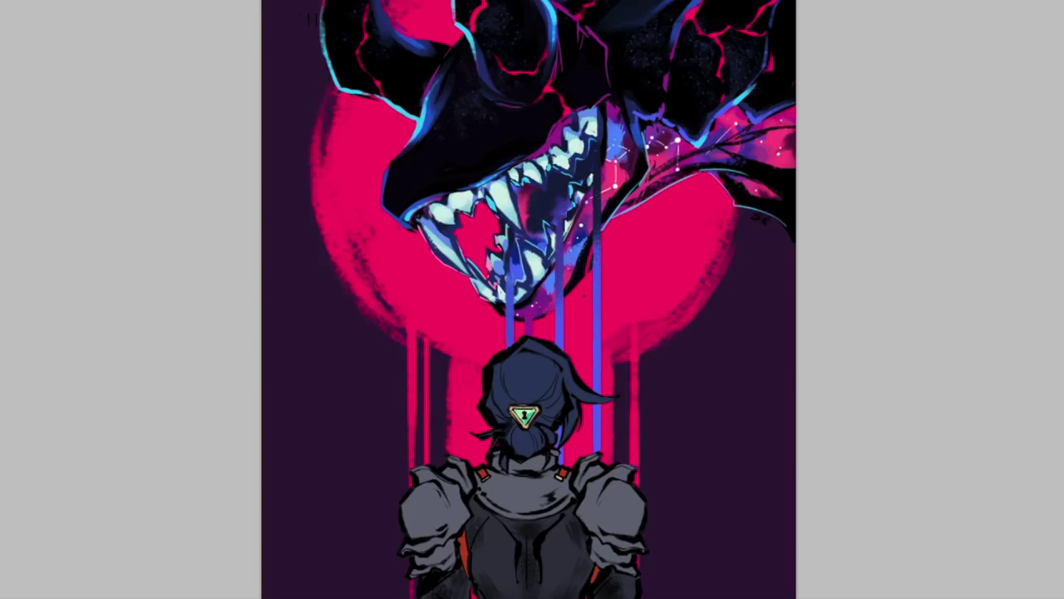
Adjust the hue and saturation of the title's magenta outline.
key("super+u")
left_click(1063, 235)
left_click_drag(1041, 145, 1063, 144)
left_click_drag(1063, 94, 1063, 95)
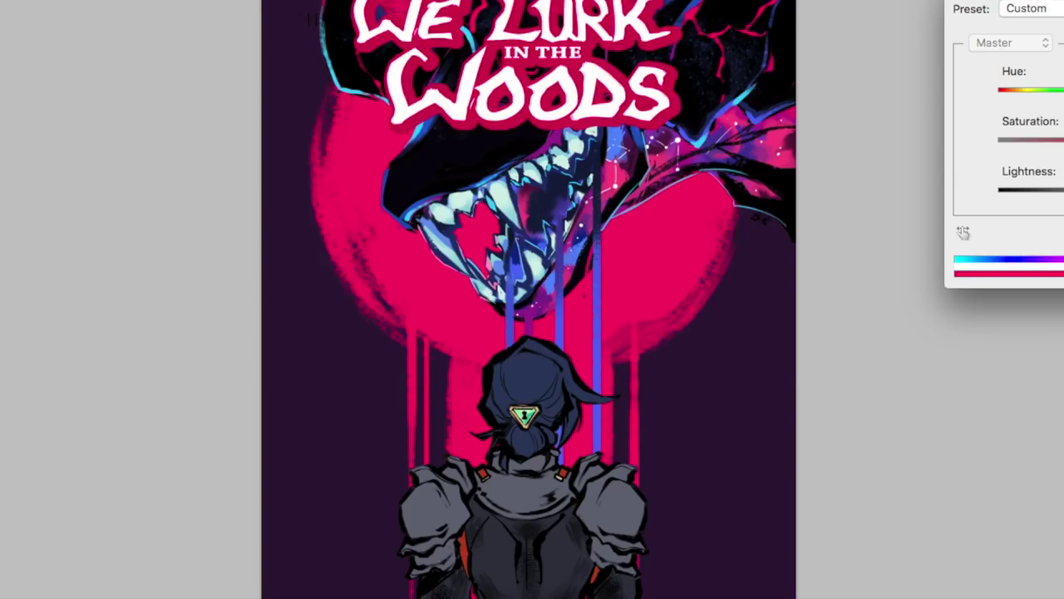
key("Return")
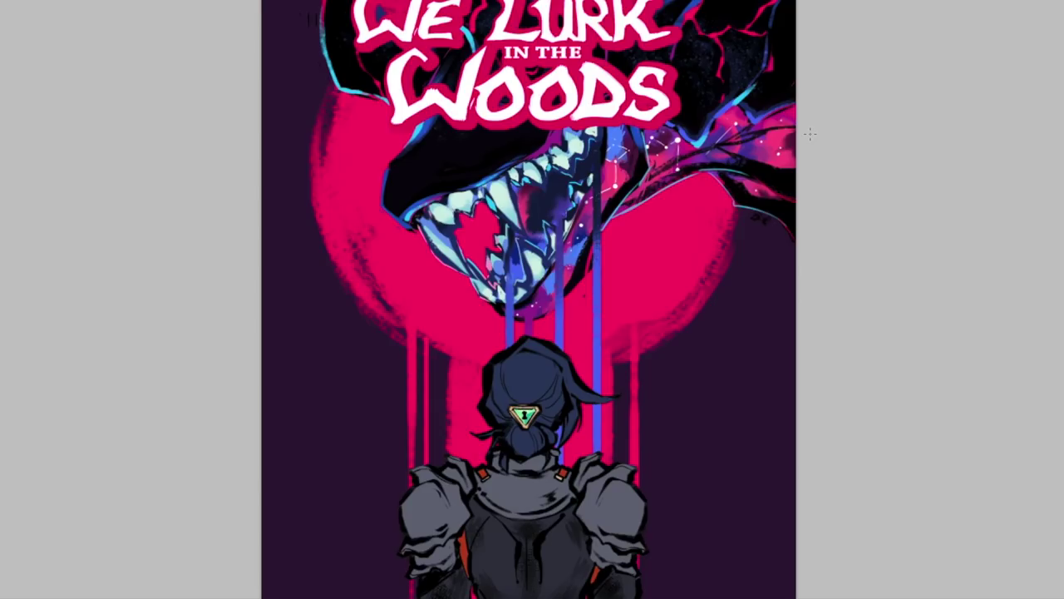
Scale up the red moon with its drips and darken the background toward the bottom with a gradient.
left_click(213, 0)
key("Escape")
left_click(125, 0)
mouse_move(199, 224)
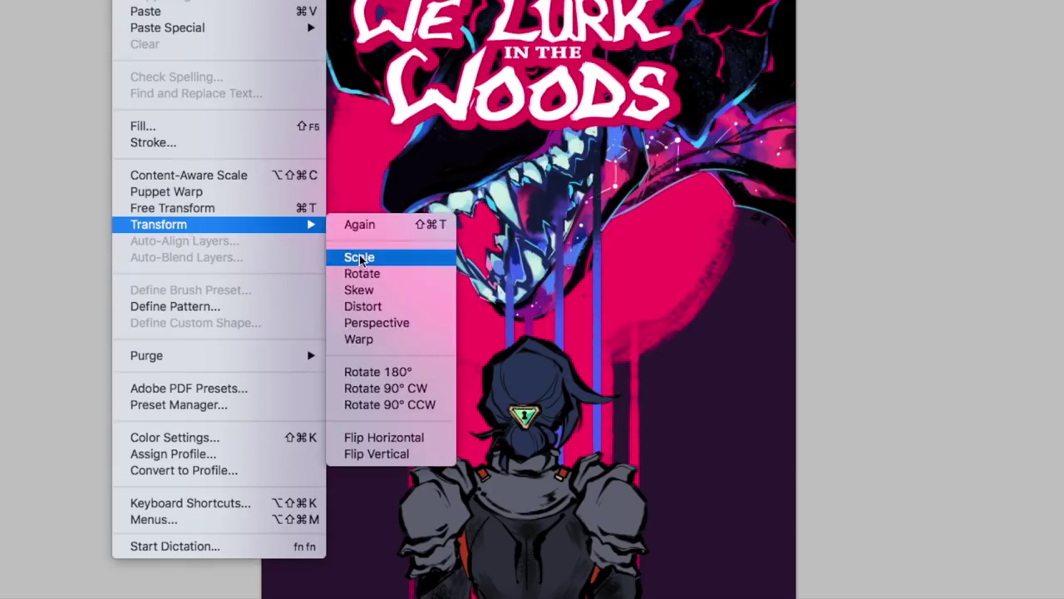
left_click(361, 257)
key("super+minus")
key("super+minus")
left_click_drag(641, 489, 647, 513)
key("Return")
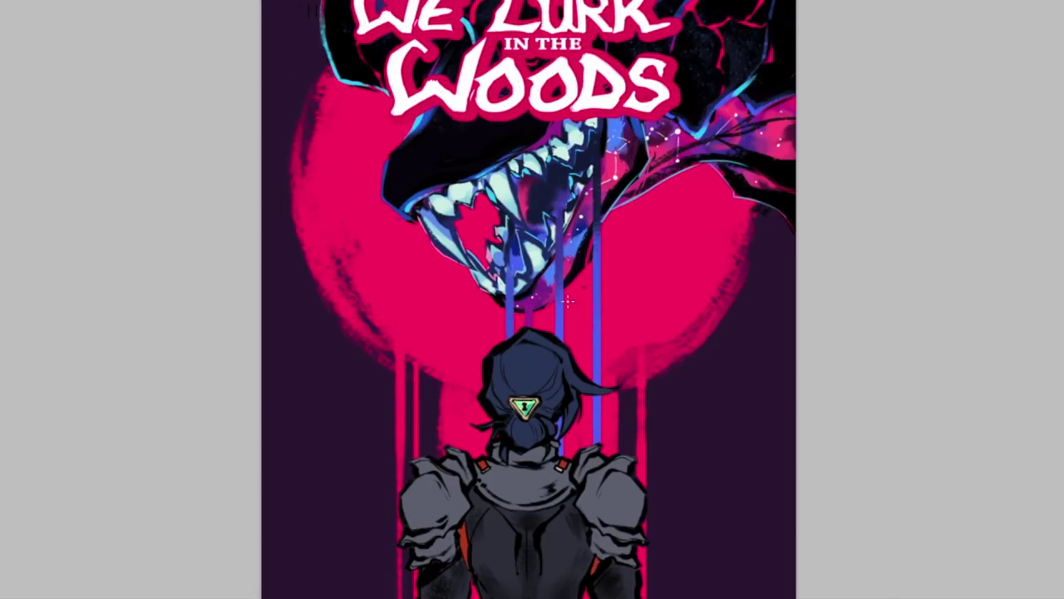
left_click_drag(533, 598, 537, 230)
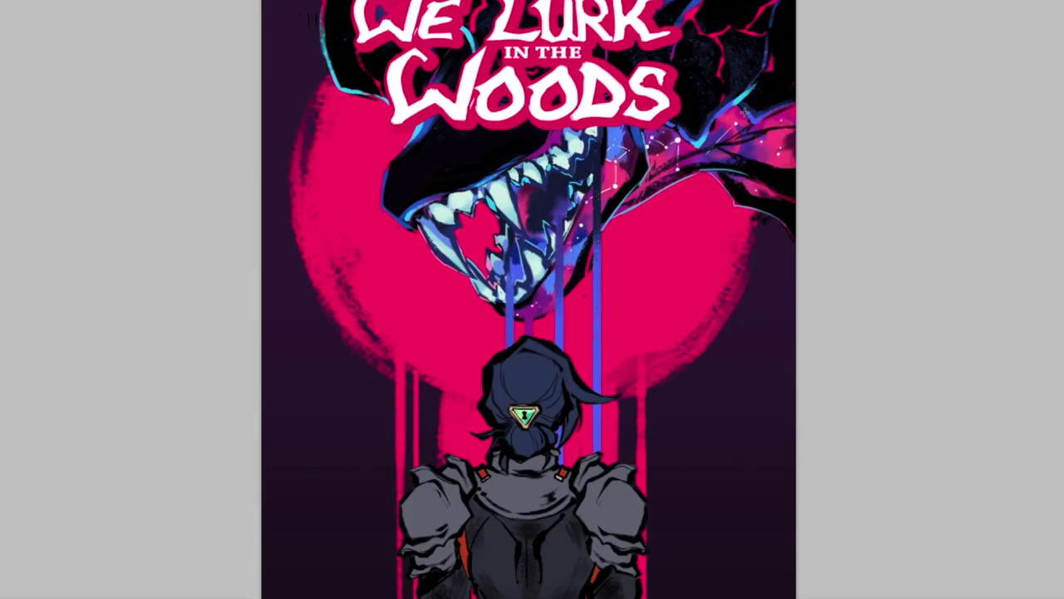
Move the title down over the armored figure's shoulders and back.
left_click_drag(593, 48, 642, 527)
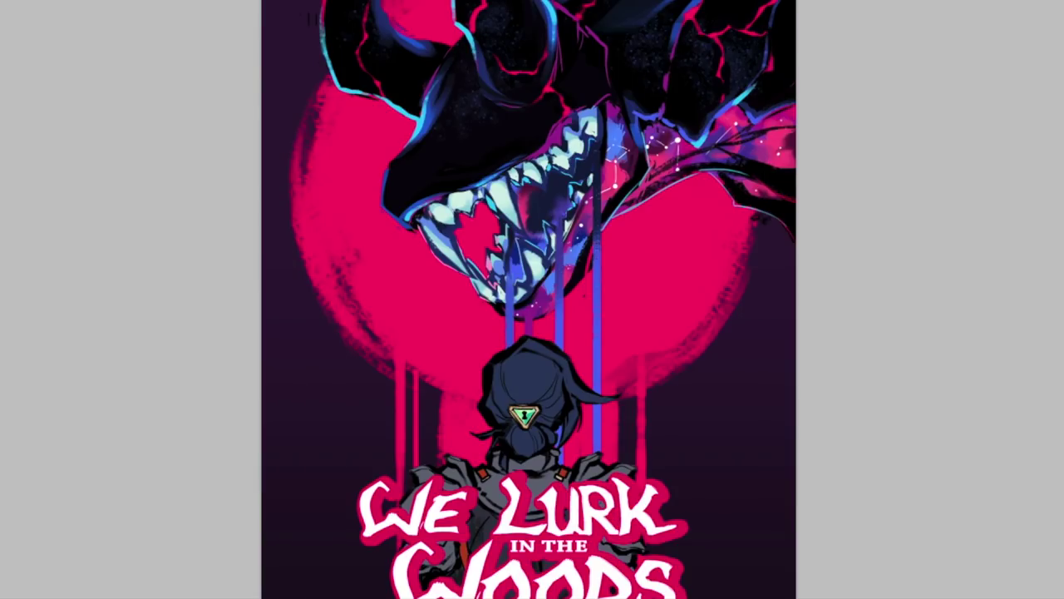
left_click(217, 215)
key("Return")
Dot small white stars inside the creature's mouth and down the blue drips.
double_click(129, 218)
left_click_drag(581, 164, 598, 213)
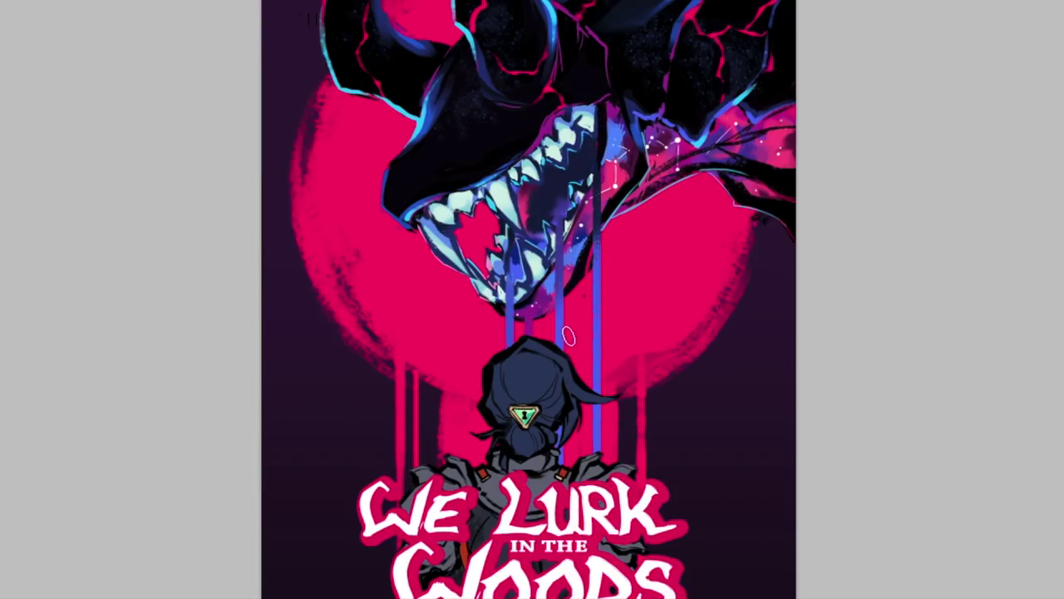
key("F5")
scroll(94, 195, "up", 10)
double_click(73, 12)
left_click(545, 196)
left_click(551, 190)
Scale the title down slightly and move it to the top of the cover over the creature's head.
left_click(126, 2)
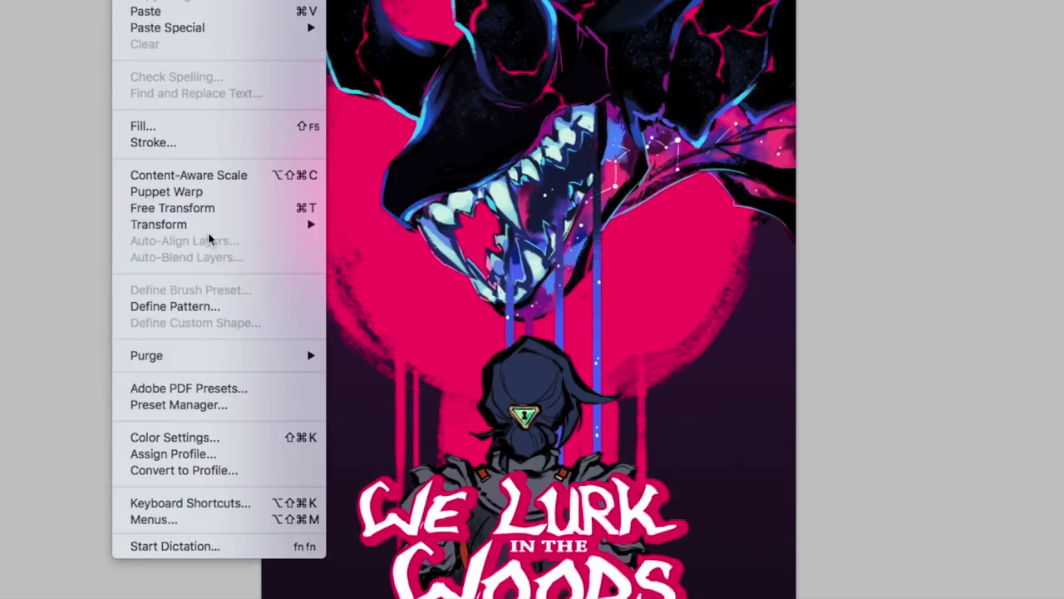
left_click(179, 207)
left_click_drag(694, 466, 641, 494)
left_click_drag(581, 554, 598, 50)
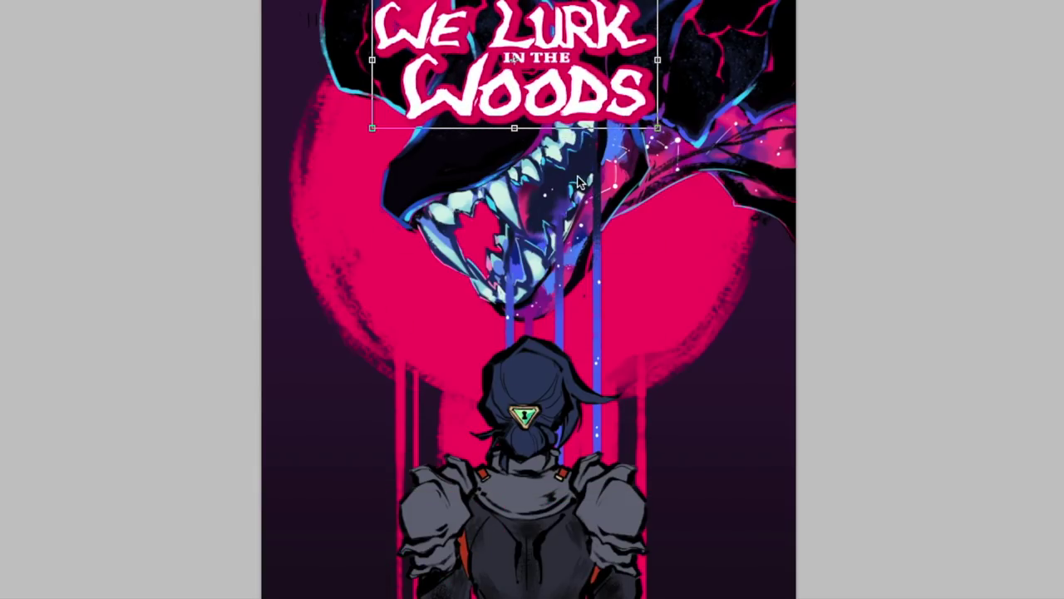
key("Return")
key("ctrl+z")
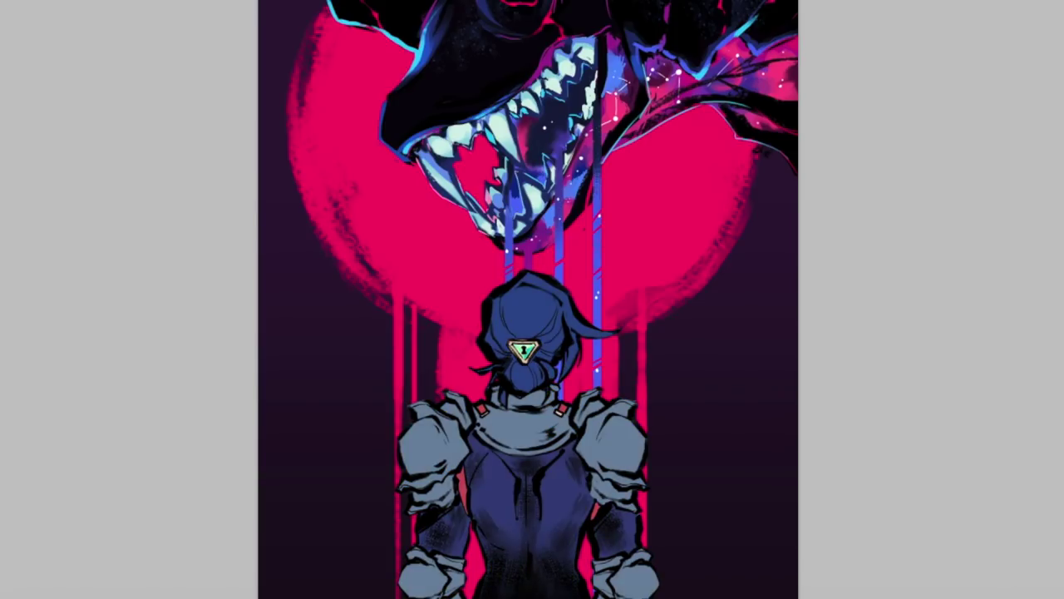
Paint flat blue shading shapes over the armored figure's hair, collar and back.
key("ctrl+plus")
key("ctrl+plus")
scroll(533, 300, "down", 5)
left_click_drag(421, 409, 494, 421)
key("ctrl+z")
mouse_move(457, 367)
left_mouse_down()
mouse_move(517, 342)
mouse_move(470, 262)
mouse_move(535, 273)
mouse_move(451, 247)
mouse_move(406, 321)
mouse_move(415, 222)
mouse_move(612, 253)
mouse_move(628, 279)
mouse_move(408, 328)
mouse_move(399, 297)
mouse_move(668, 366)
mouse_move(610, 482)
mouse_move(518, 481)
mouse_move(521, 532)
mouse_move(482, 579)
mouse_move(620, 288)
mouse_move(519, 178)
mouse_move(447, 228)
mouse_move(493, 367)
mouse_move(575, 270)
mouse_move(538, 430)
mouse_move(490, 265)
mouse_move(483, 140)
mouse_move(556, 167)
left_mouse_up()
left_click(438, 182)
left_click(595, 180)
mouse_move(516, 218)
left_mouse_down()
mouse_move(544, 83)
mouse_move(497, 105)
mouse_move(490, 50)
left_mouse_up()
mouse_move(580, 8)
left_mouse_down()
mouse_move(507, 21)
mouse_move(595, 2)
left_mouse_up()
Paint blue shading over the figure's shoulder armor, sleeves and forearm plates, leaving the outer armor edges light.
left_click_drag(378, 359, 321, 349)
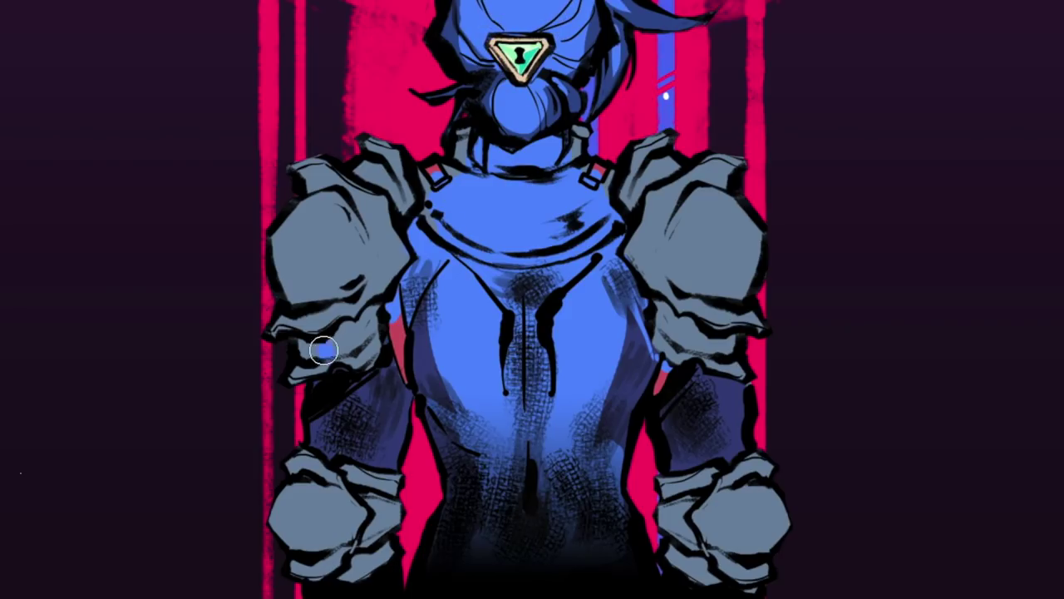
left_click_drag(336, 449, 382, 373)
left_click_drag(328, 478, 334, 548)
left_click_drag(770, 530, 749, 513)
left_click_drag(682, 424, 717, 435)
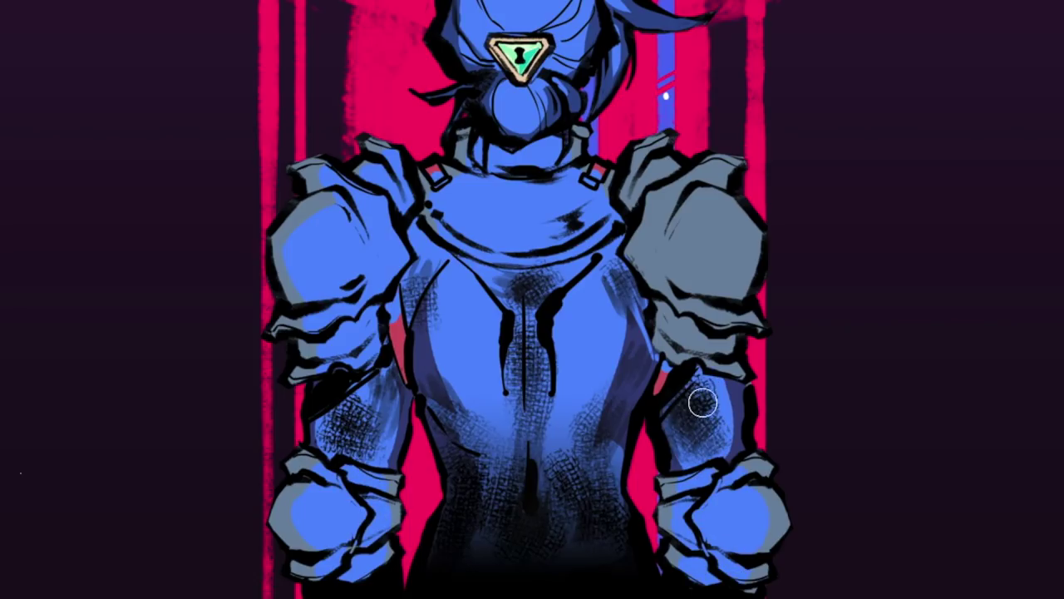
left_click_drag(658, 270, 651, 235)
left_click_drag(656, 298, 709, 359)
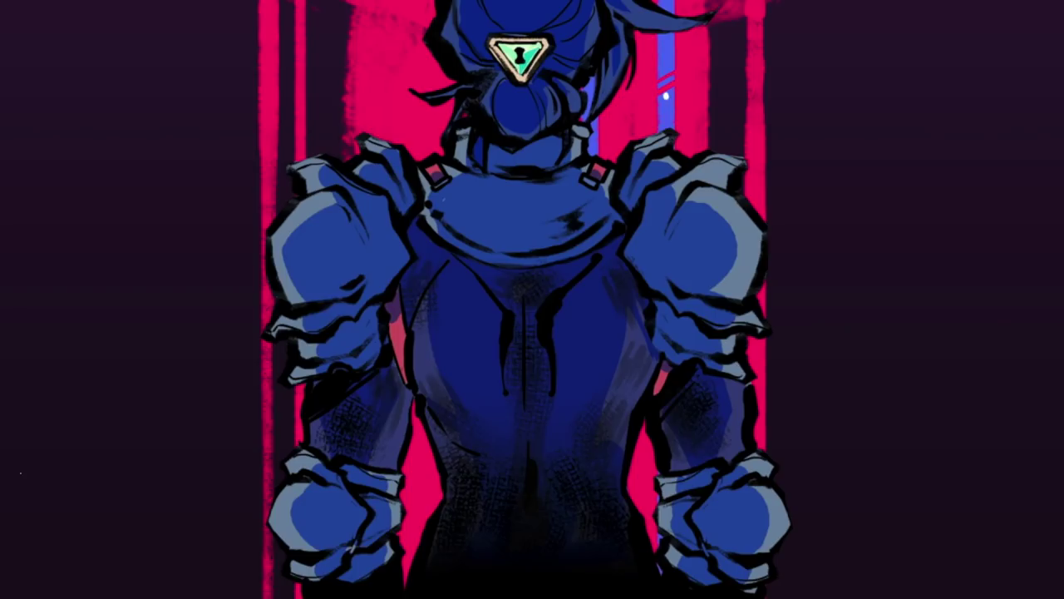
Shift the hue and saturation of the figure's blue shading toward purple.
key("super+u")
mouse_move(1063, 76)
left_mouse_down()
mouse_move(1047, 76)
mouse_move(1063, 76)
left_mouse_up()
left_click_drag(1063, 25, 1056, 25)
left_click_drag(1063, 76, 1058, 77)
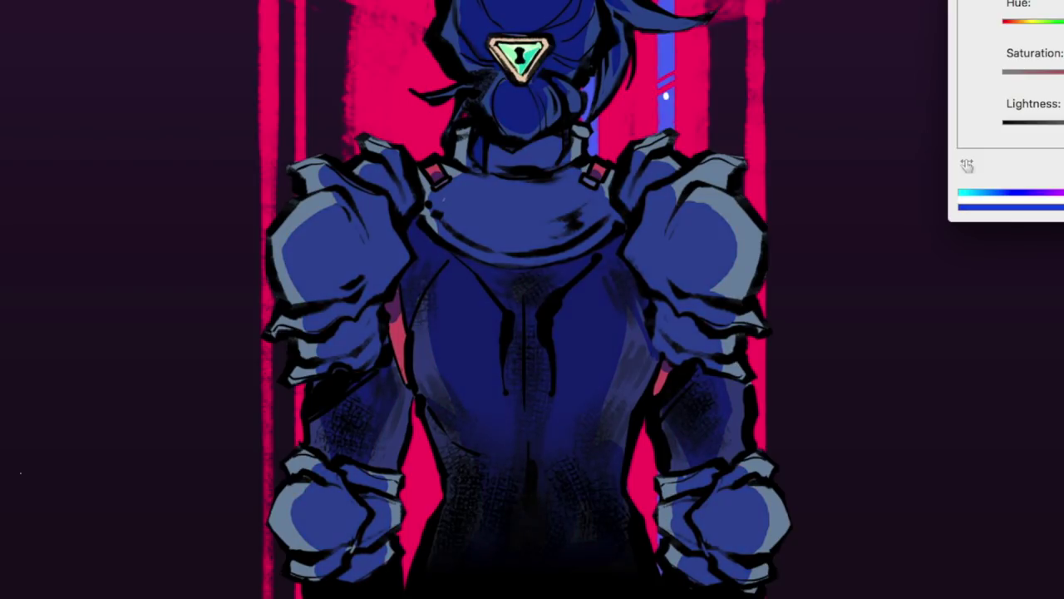
left_click_drag(1058, 25, 1063, 25)
key("Return")
Select the shoulder, collar and forearm plates and shift their purple shading to a muted, desaturated violet-grey.
mouse_move(285, 131)
left_mouse_down()
mouse_move(399, 274)
mouse_move(412, 149)
mouse_move(426, 237)
mouse_move(630, 217)
mouse_move(779, 310)
mouse_move(578, 135)
mouse_move(484, 140)
left_mouse_up()
left_click_drag(409, 474, 360, 462)
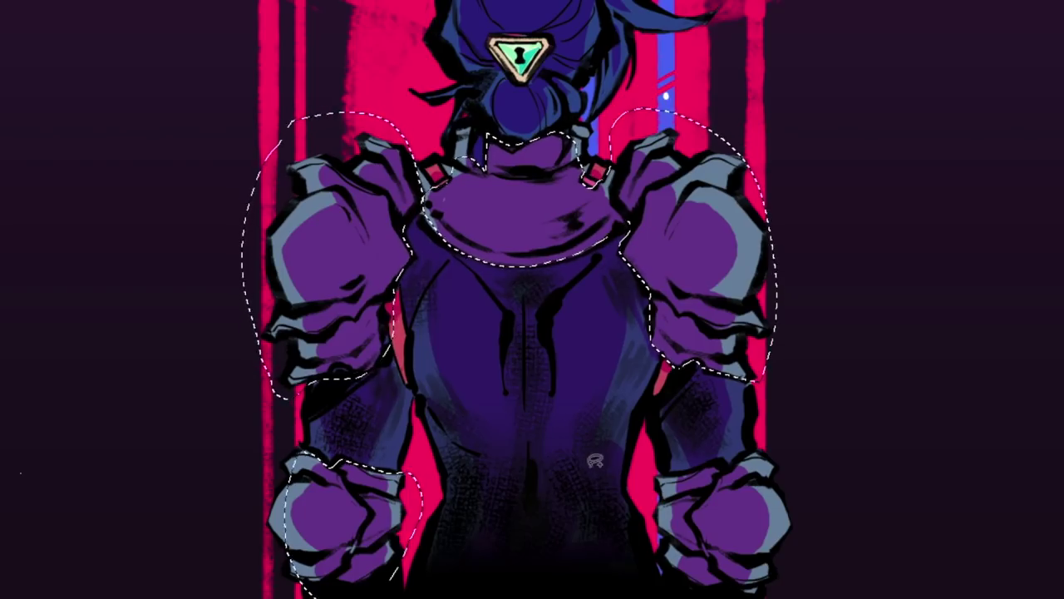
left_click_drag(672, 474, 667, 478)
key("super+u")
left_click_drag(1048, 75, 1063, 75)
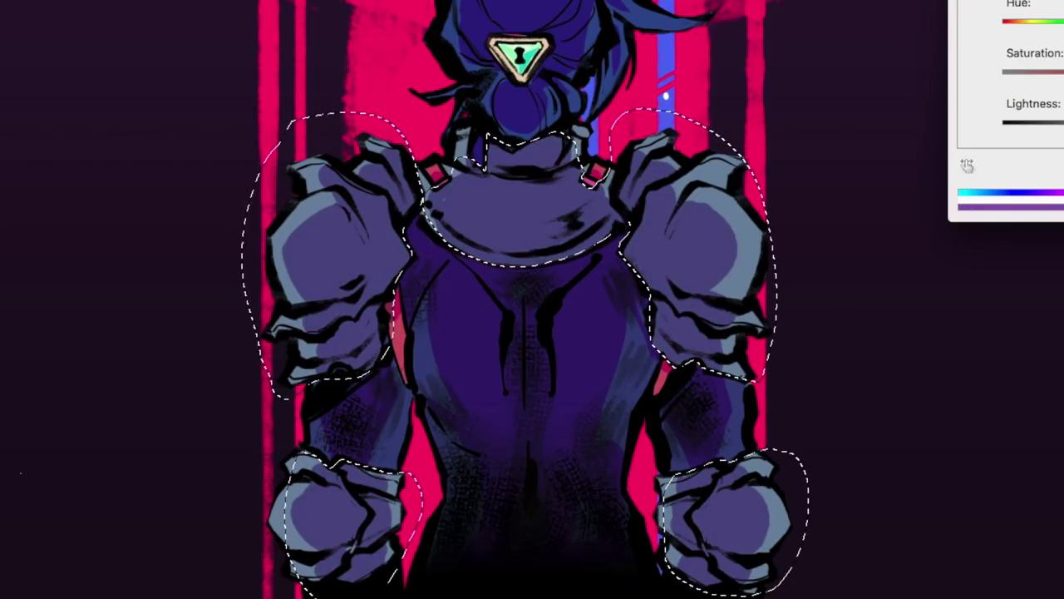
key("Return")
key("super+d")
Paint pale blue highlights on the upper outer areas of the shoulder and forearm plates on both arms.
key("super+minus")
key("super+minus")
key("super+minus")
key("super+minus")
key("super+plus")
key("super+plus")
key("super+plus")
key("super+plus")
scroll(95, 81, "down", 5)
left_click(87, 1)
left_click(103, 24)
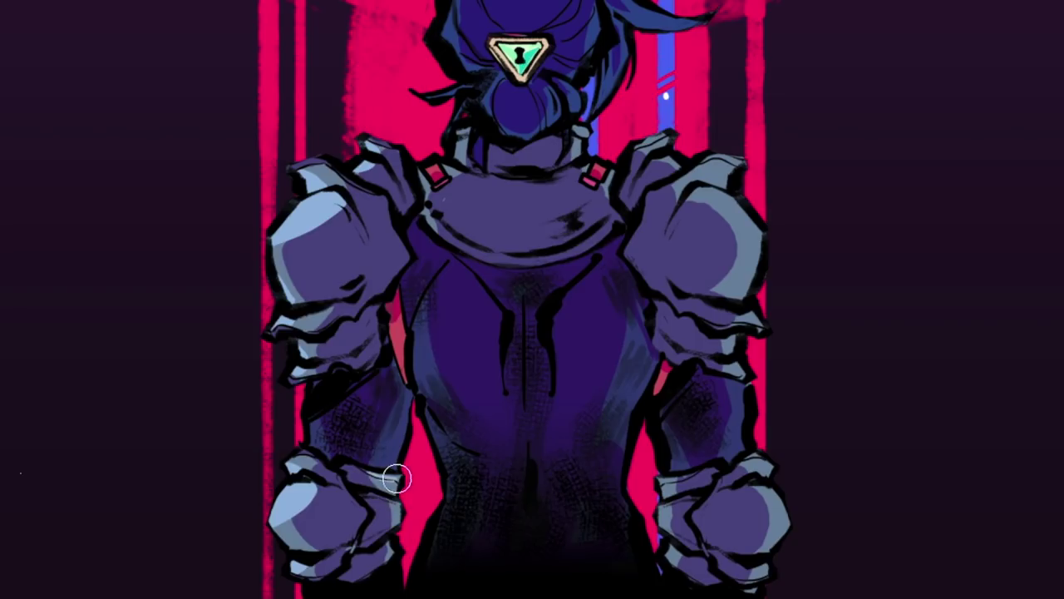
mouse_move(682, 472)
left_mouse_down()
mouse_move(671, 480)
mouse_move(658, 568)
left_mouse_up()
mouse_move(780, 514)
left_mouse_down()
mouse_move(768, 465)
mouse_move(781, 464)
mouse_move(744, 468)
left_mouse_up()
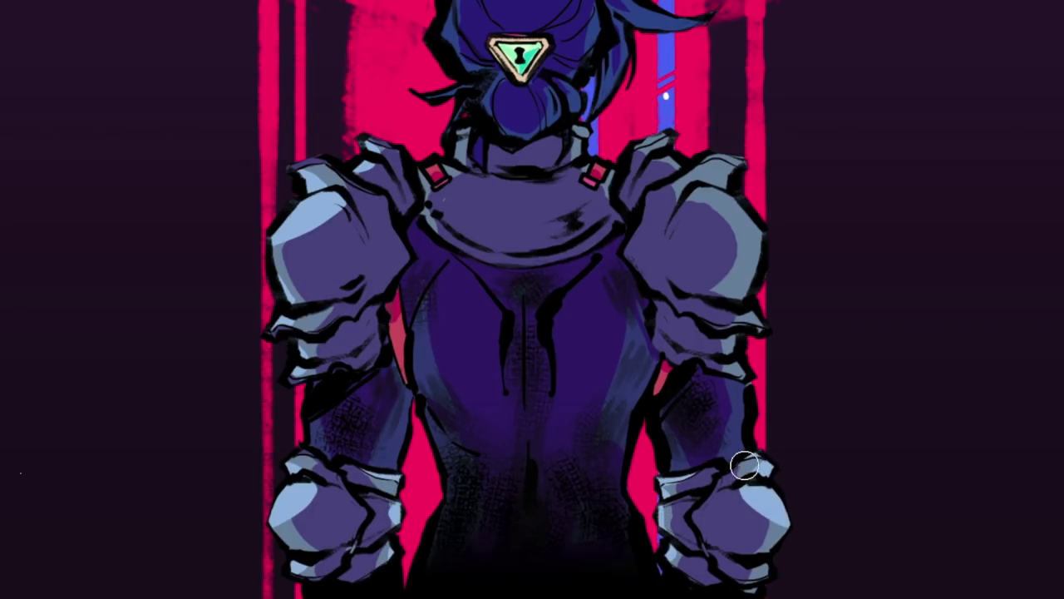
mouse_move(699, 204)
left_mouse_down()
mouse_move(720, 191)
mouse_move(754, 227)
left_mouse_up()
left_click_drag(736, 170, 707, 180)
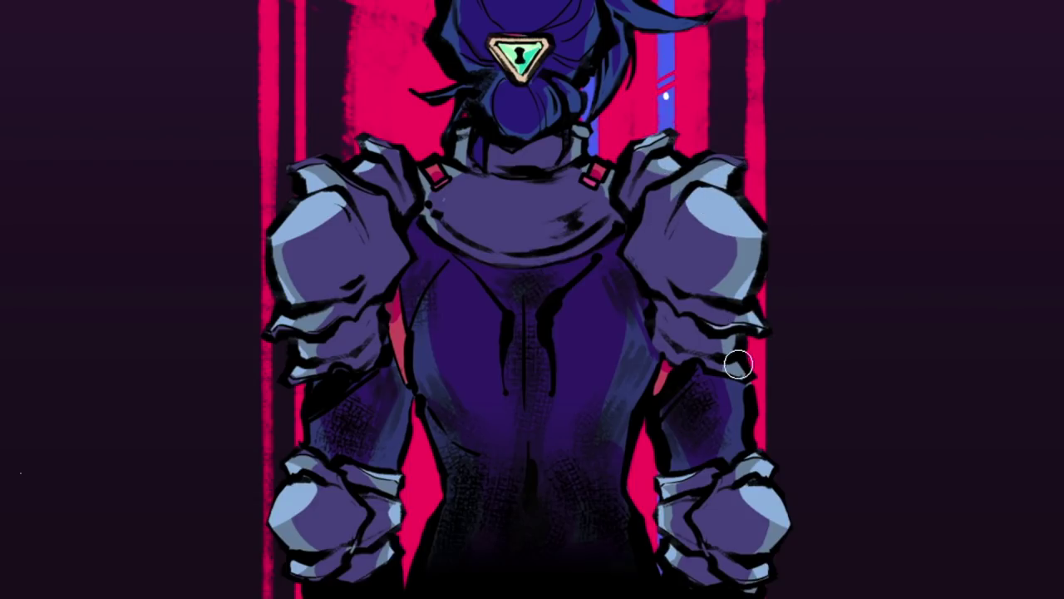
Paint thin grey-blue highlights along the collar's lower edge and soft blue strokes in the hair.
left_click(427, 219, "alt")
mouse_move(479, 241)
left_mouse_down()
mouse_move(497, 184)
mouse_move(545, 257)
left_mouse_up()
key("ctrl+z")
key("ctrl+z")
left_click_drag(487, 176, 534, 183)
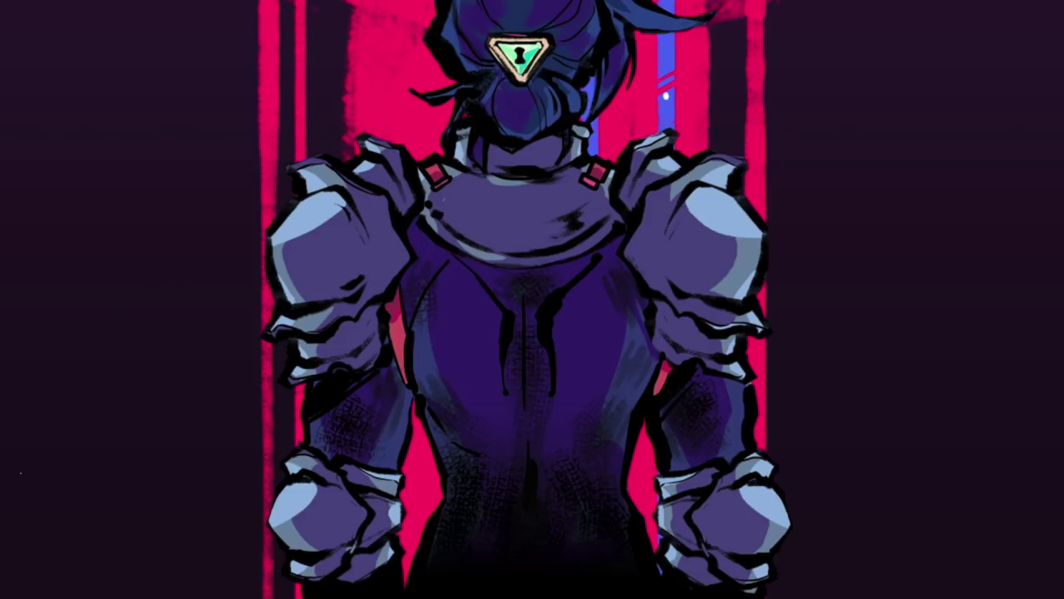
Brush saturated blue reflected light onto the inner sides of the shoulder and forearm plates, the collar and the neck.
left_click_drag(372, 295, 407, 249)
left_click_drag(398, 178, 404, 203)
left_click_drag(368, 244, 359, 278)
left_click_drag(363, 316, 358, 334)
left_click_drag(337, 494, 336, 532)
left_click_drag(680, 224, 677, 251)
left_click_drag(638, 266, 639, 178)
left_click_drag(662, 307, 669, 346)
left_click_drag(699, 502, 708, 532)
left_click_drag(683, 560, 702, 560)
left_click_drag(491, 192, 484, 238)
left_click_drag(527, 157, 504, 154)
mouse_move(504, 253)
left_mouse_down()
mouse_move(462, 246)
mouse_move(576, 251)
left_mouse_up()
mouse_move(481, 194)
left_mouse_down()
mouse_move(474, 212)
mouse_move(496, 240)
left_mouse_up()
Draw thin cyan rim lines along the armor and collar edges and add cyan accents under the pale plate highlights.
left_click(124, 152)
left_click(391, 308, "alt")
left_click_drag(396, 318, 402, 351)
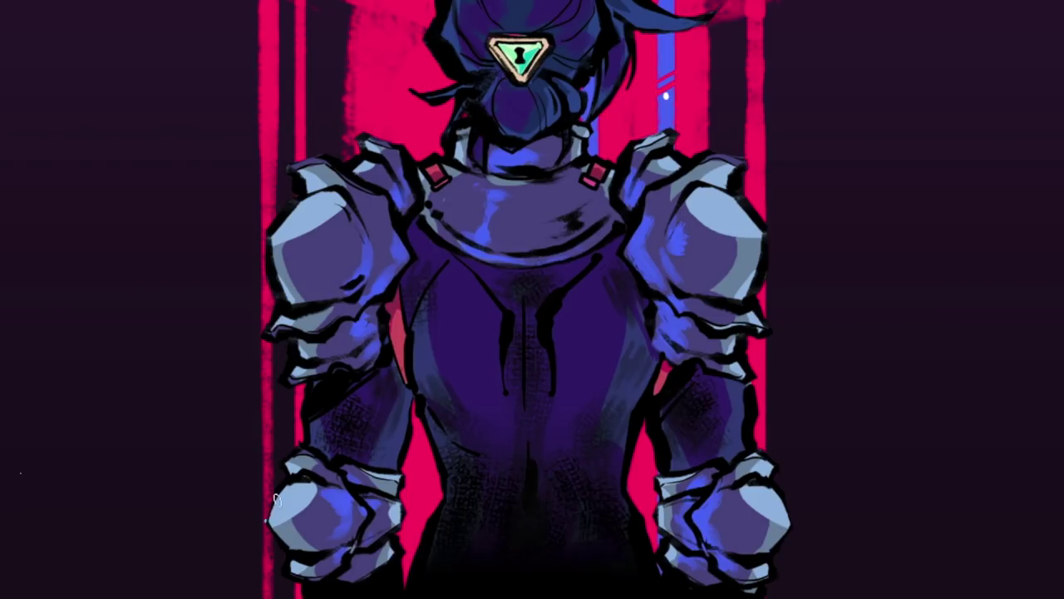
key("super+z")
key("super+z")
left_click_drag(308, 383, 337, 371)
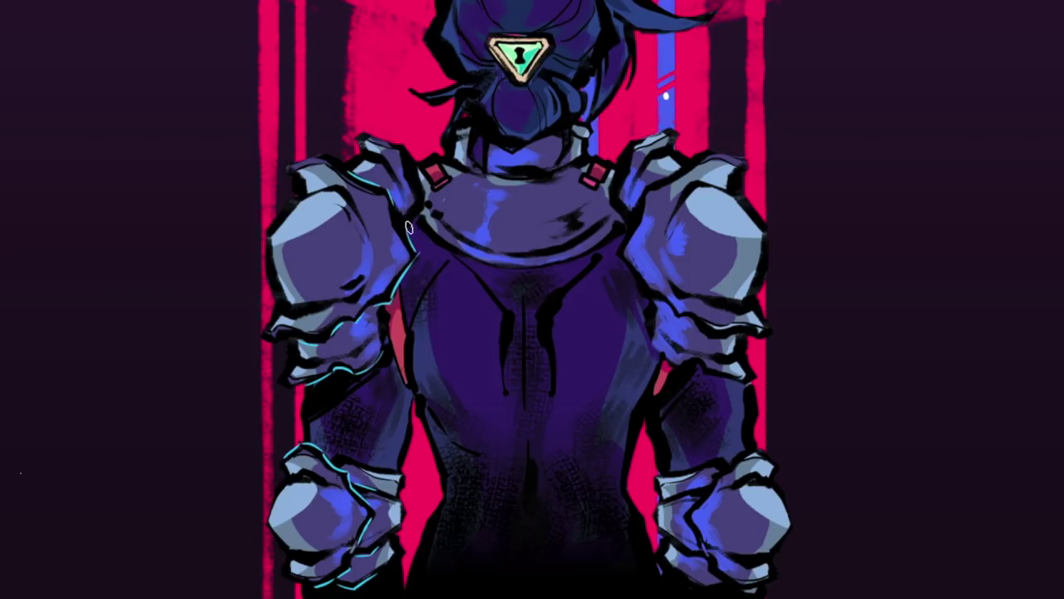
left_click_drag(524, 264, 434, 240)
left_click_drag(270, 247, 331, 205)
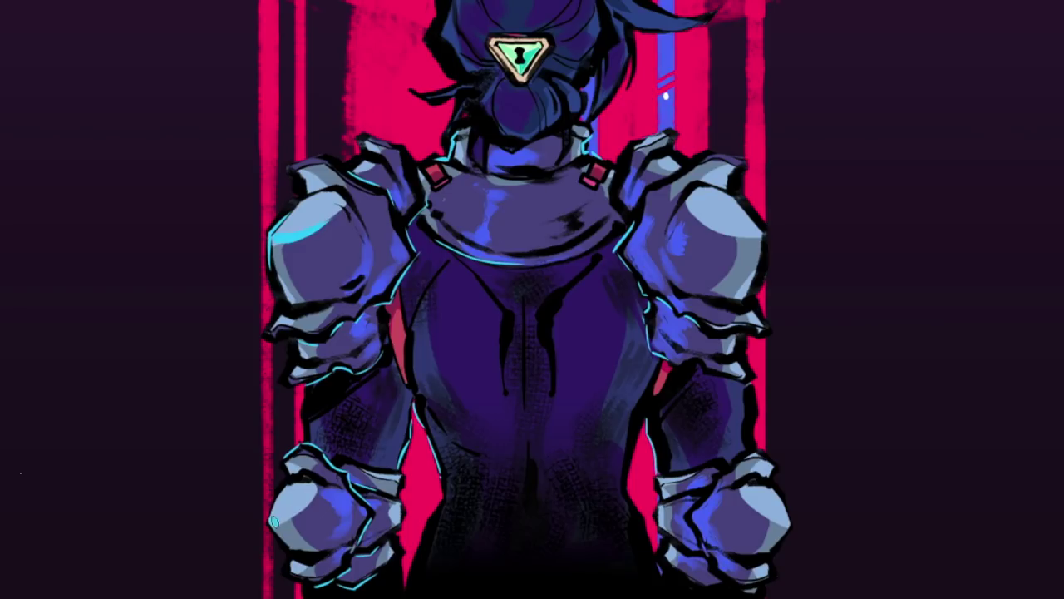
left_click_drag(765, 244, 703, 227)
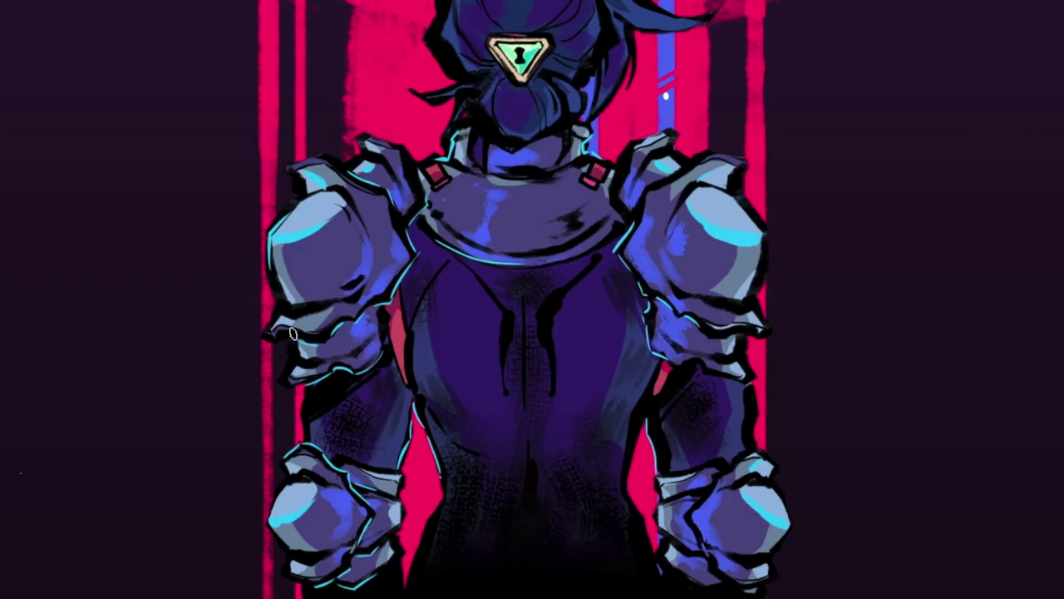
Add thin cyan rim light along the hair's outer edge, loose strand and bun.
left_click_drag(422, 40, 435, 5)
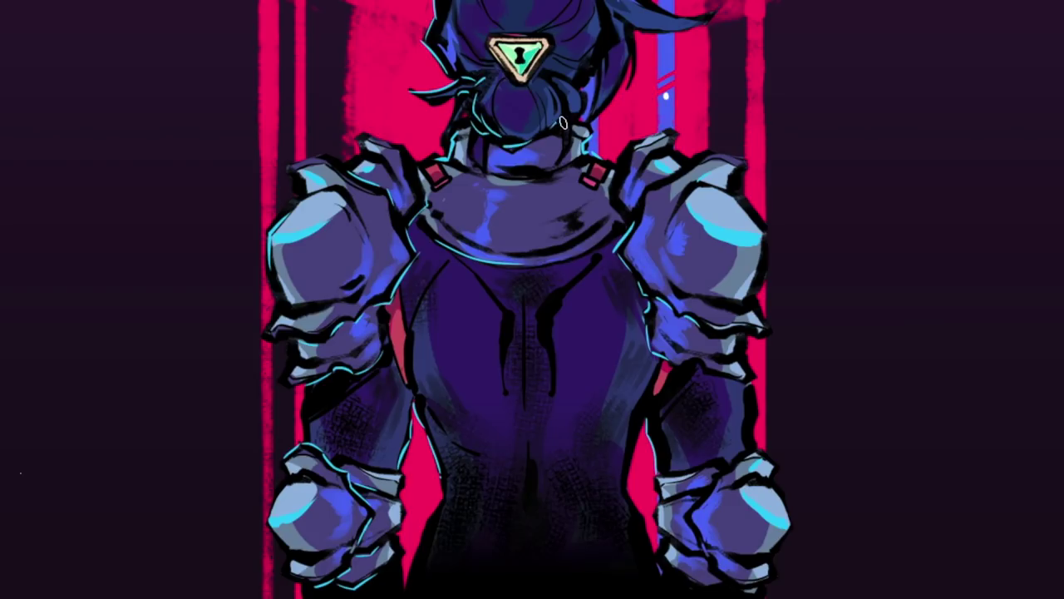
left_click_drag(555, 130, 567, 108)
left_click_drag(565, 77, 583, 109)
Place a copy of the triangular keyhole emblem on the back of the armor collar and enlarge it.
scroll(832, 204, "down", 4)
scroll(546, 305, "up", 5)
left_click_drag(342, 466, 696, 271)
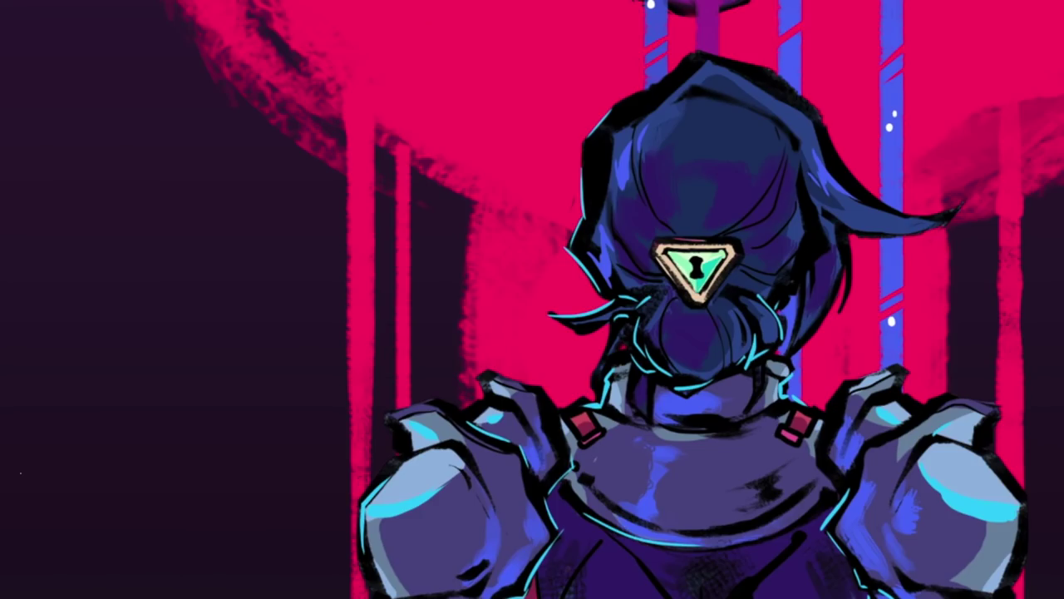
mouse_move(681, 225)
left_mouse_down()
mouse_move(713, 310)
mouse_move(684, 227)
mouse_move(695, 279)
left_mouse_up()
left_click(120, 2)
key("super+d")
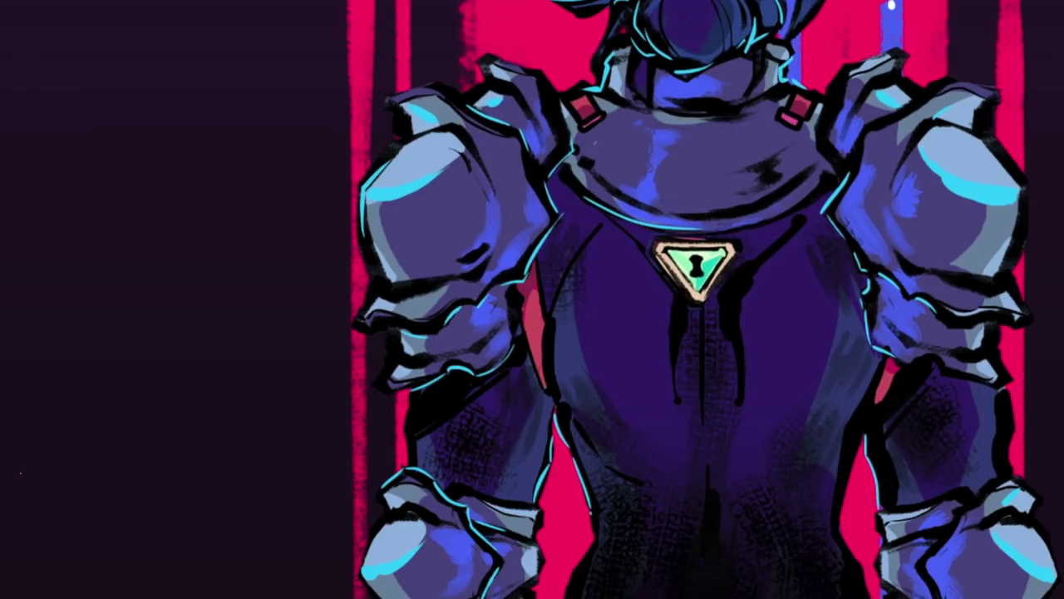
left_click_drag(705, 345, 705, 254)
key("Return")
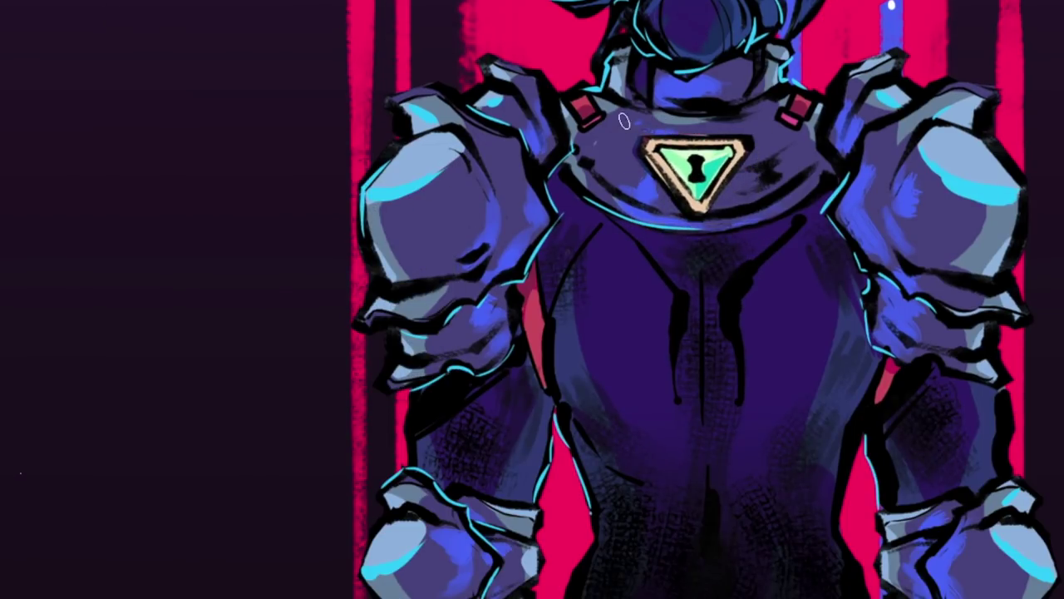
Select the plain triangular gem in the hair and scale it down just above the bun.
scroll(566, 362, "up", 5)
key("l")
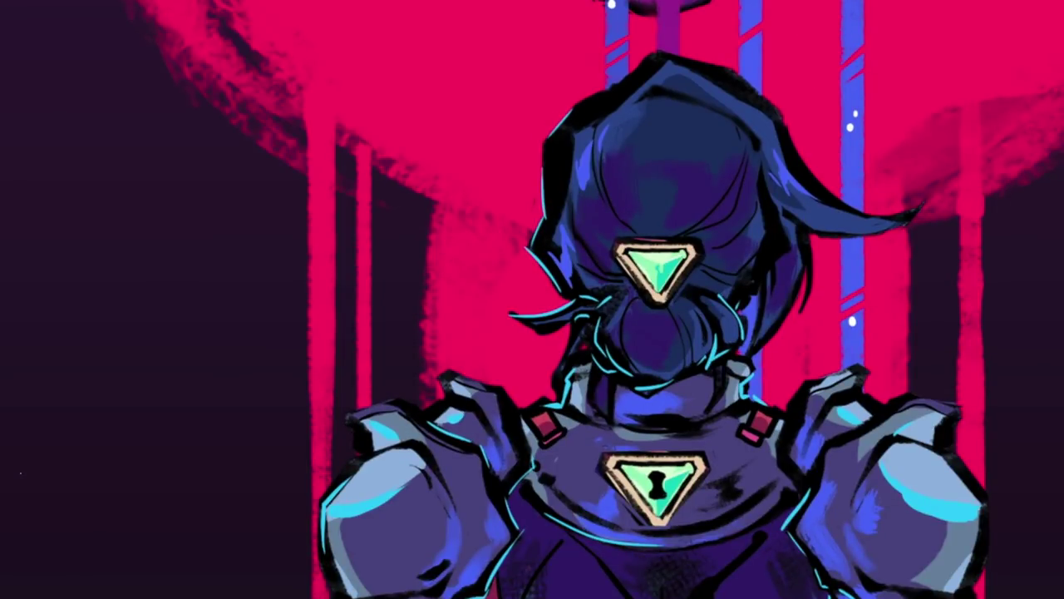
key("super+j")
key("Return")
mouse_move(634, 232)
left_mouse_down()
mouse_move(654, 311)
mouse_move(626, 232)
left_mouse_up()
key("super+t")
left_click_drag(716, 225, 705, 236)
key("Return")
key("super+d")
Touch up the hair around the small gem and paint a cyan rim light along the hair's unlit side.
key("b")
left_click(125, 153)
left_click_drag(621, 251, 672, 240)
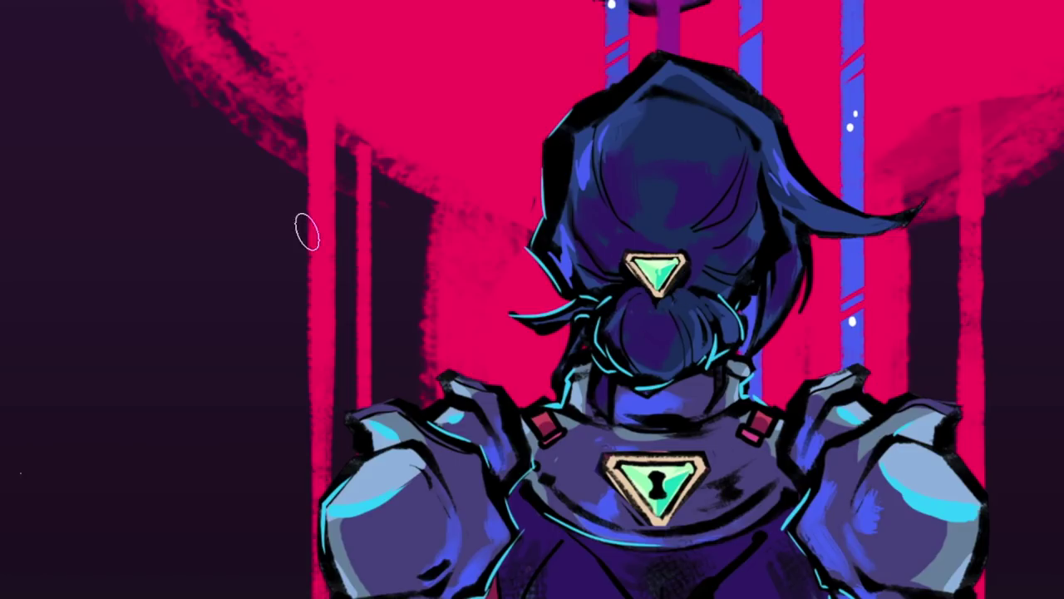
left_click_drag(784, 241, 742, 296)
key("super+minus")
key("super+minus")
key("super+minus")
key("super+minus")
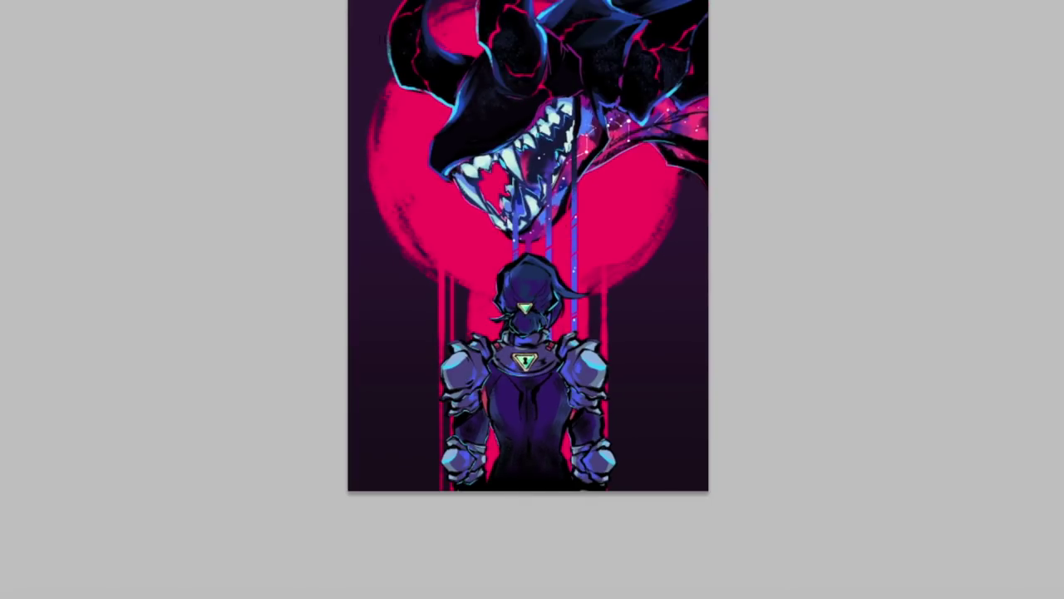
key("super+plus")
key("super+plus")
key("super+plus")
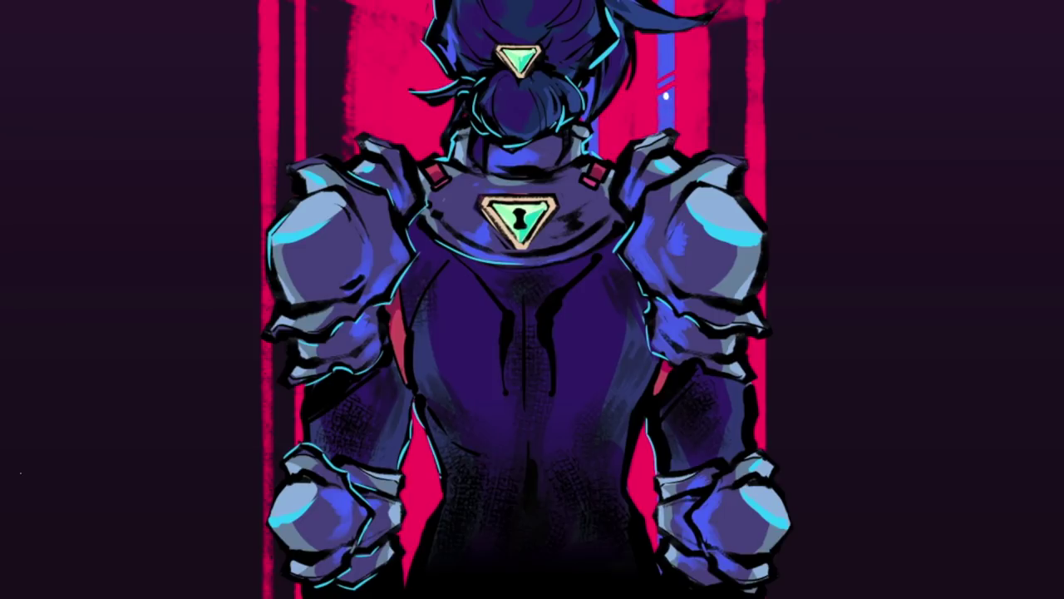